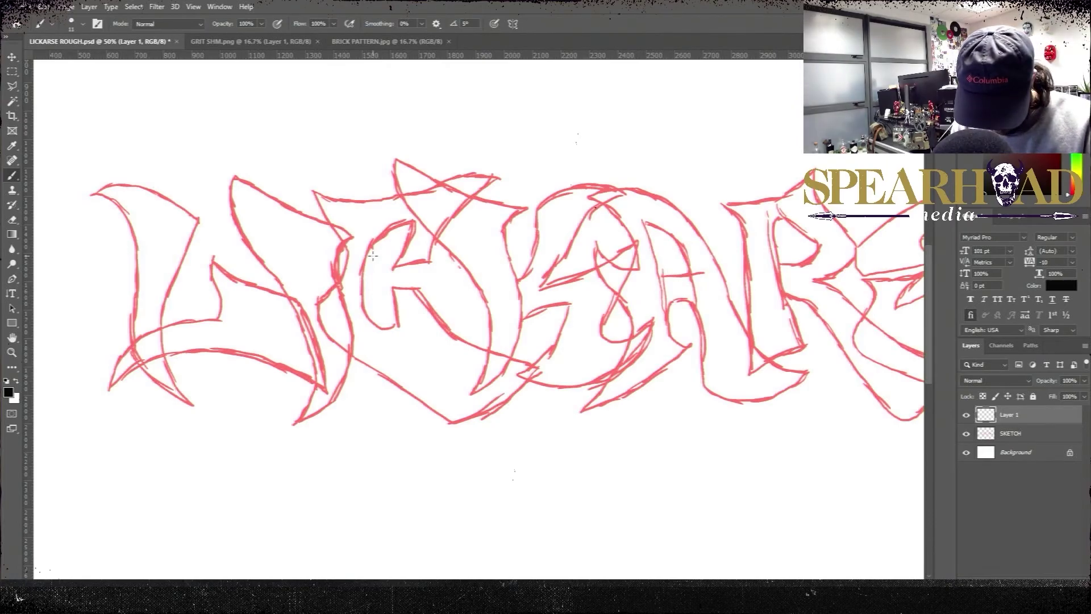
Rename the new layer above SKETCH to "L"
{"action": "double_click", "coordinate": [1010, 414]}
{"action": "type", "text": "L"}
{"action": "key", "text": "Return"}
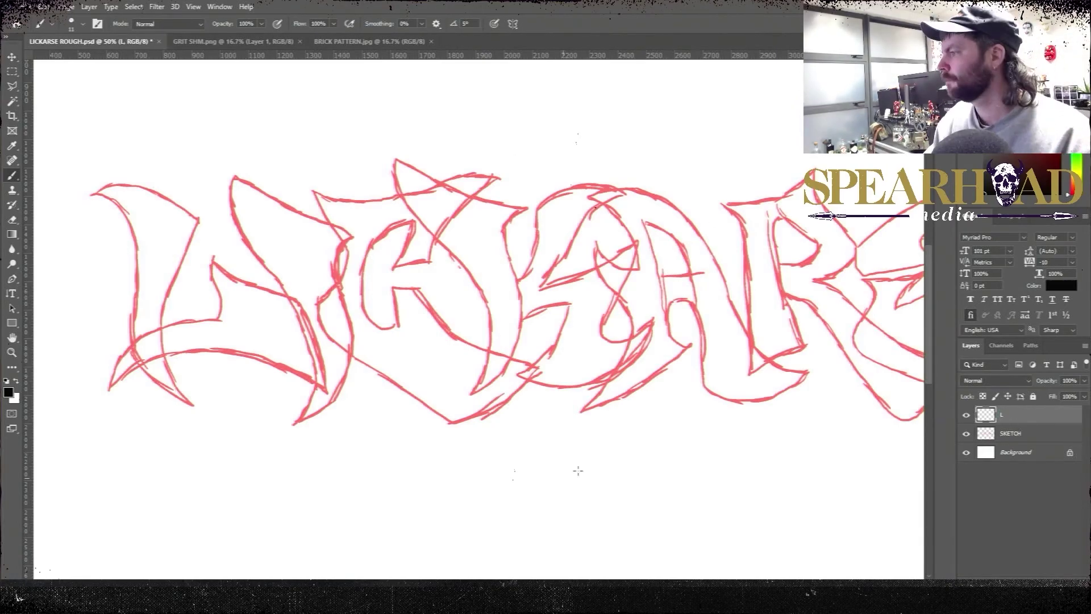
Ink the L's upright stem in black over the sketch and check it with the SKETCH layer hidden
{"action": "scroll", "coordinate": [114, 215], "scroll_direction": "up", "scroll_amount": 2}
{"action": "left_click_drag", "start_coordinate": [266, 382], "coordinate": [393, 311]}
{"action": "scroll", "coordinate": [393, 311], "scroll_direction": "down", "scroll_amount": 1}
{"action": "mouse_move", "coordinate": [260, 175]}
{"action": "left_mouse_down"}
{"action": "mouse_move", "coordinate": [298, 191]}
{"action": "mouse_move", "coordinate": [318, 370]}
{"action": "mouse_move", "coordinate": [392, 453]}
{"action": "left_mouse_up"}
{"action": "mouse_move", "coordinate": [262, 175]}
{"action": "left_mouse_down"}
{"action": "mouse_move", "coordinate": [396, 201]}
{"action": "mouse_move", "coordinate": [392, 449]}
{"action": "left_mouse_up"}
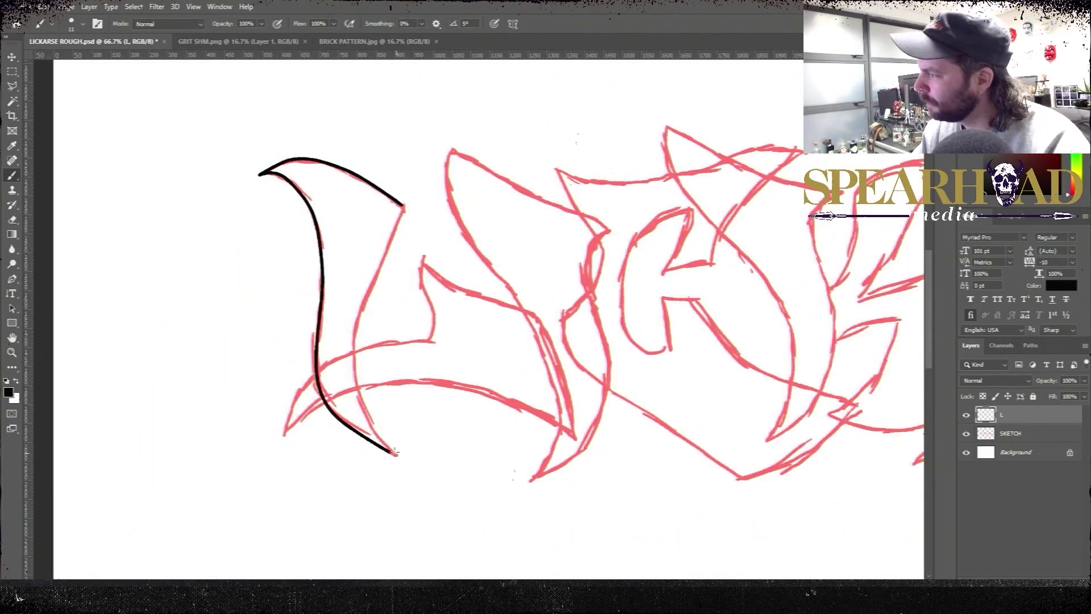
{"action": "left_click", "coordinate": [967, 434]}
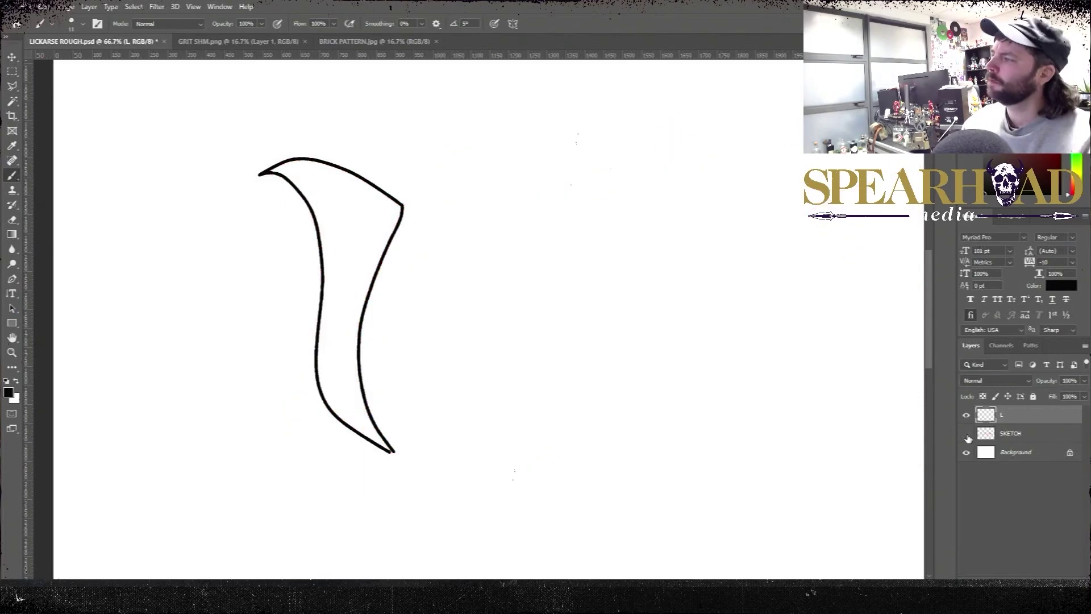
{"action": "left_click", "coordinate": [966, 433]}
Ink the L's curved foot over the sketch, crossing the stem, and hide the SKETCH layer
{"action": "mouse_move", "coordinate": [285, 435]}
{"action": "left_mouse_down"}
{"action": "mouse_move", "coordinate": [433, 339]}
{"action": "mouse_move", "coordinate": [423, 259]}
{"action": "left_mouse_up"}
{"action": "left_click_drag", "start_coordinate": [492, 441], "coordinate": [408, 429]}
{"action": "mouse_move", "coordinate": [201, 421]}
{"action": "left_mouse_down"}
{"action": "mouse_move", "coordinate": [297, 374]}
{"action": "mouse_move", "coordinate": [489, 430]}
{"action": "left_mouse_up"}
{"action": "mouse_move", "coordinate": [339, 249]}
{"action": "left_mouse_down"}
{"action": "mouse_move", "coordinate": [388, 279]}
{"action": "mouse_move", "coordinate": [490, 430]}
{"action": "mouse_move", "coordinate": [549, 433]}
{"action": "left_mouse_up"}
{"action": "left_click", "coordinate": [967, 434]}
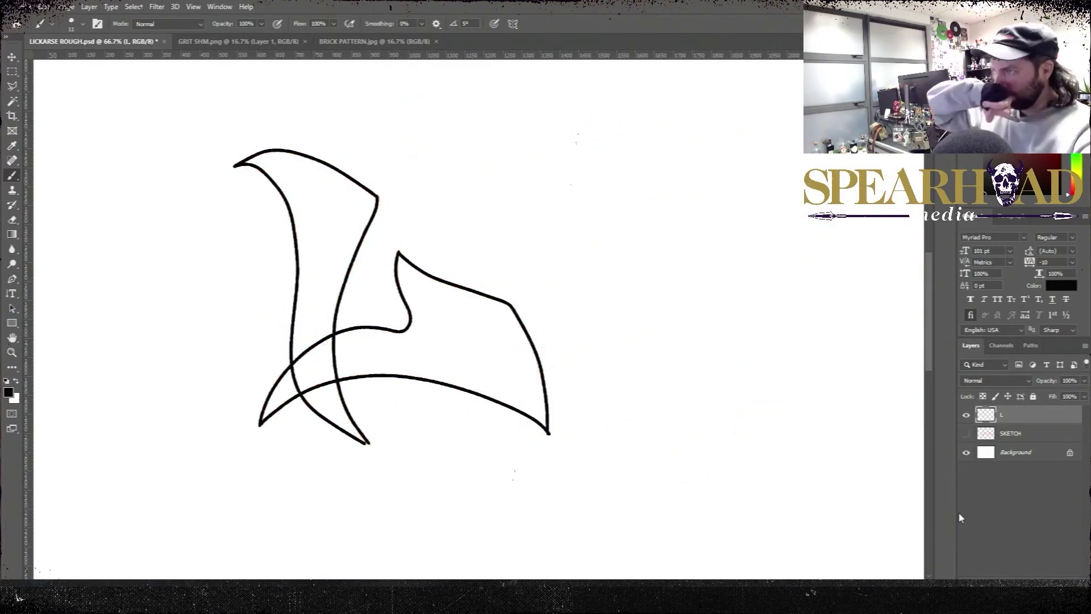
{"action": "key", "text": "e"}
{"action": "left_click_drag", "start_coordinate": [321, 337], "coordinate": [313, 355]}
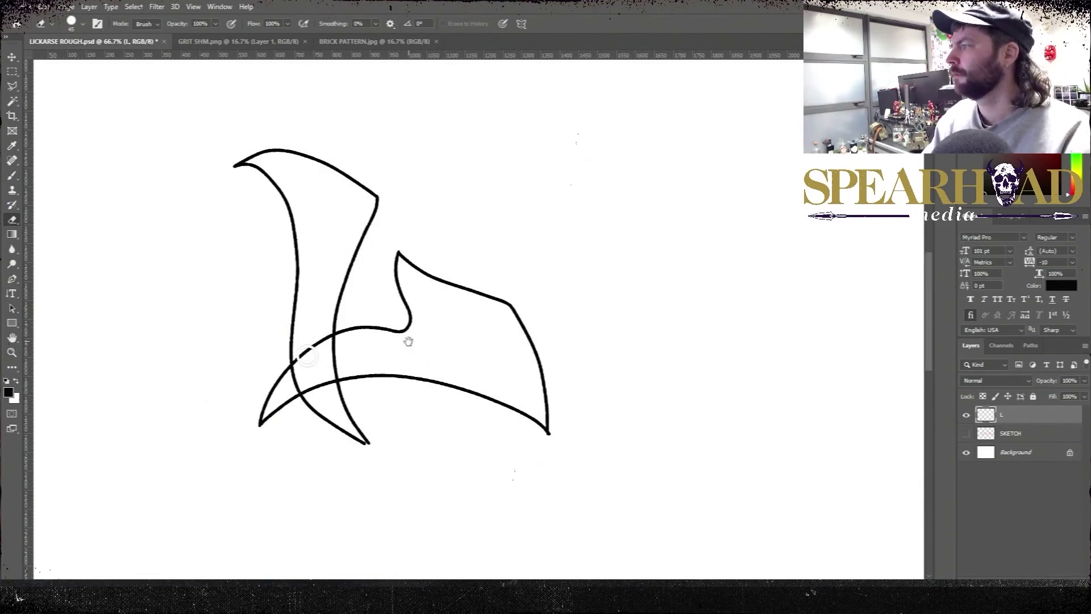
{"action": "key", "text": "ctrl+z"}
{"action": "left_click_drag", "start_coordinate": [408, 341], "coordinate": [451, 352]}
{"action": "key", "text": "m"}
{"action": "left_click", "coordinate": [14, 218]}
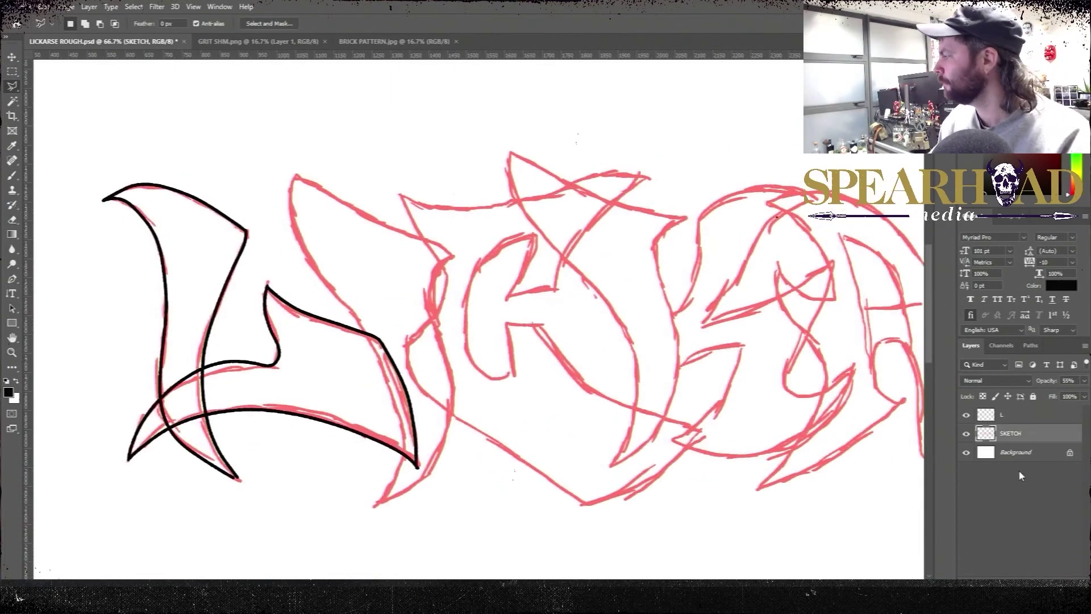
Add a layer named "I" directly above SKETCH and ink the I's outline on it in black
{"action": "double_click", "coordinate": [1016, 434]}
{"action": "type", "text": "I"}
{"action": "key", "text": "Return"}
{"action": "key", "text": "b"}
{"action": "mouse_move", "coordinate": [295, 174]}
{"action": "left_mouse_down"}
{"action": "mouse_move", "coordinate": [321, 278]}
{"action": "mouse_move", "coordinate": [379, 369]}
{"action": "mouse_move", "coordinate": [397, 472]}
{"action": "mouse_move", "coordinate": [410, 236]}
{"action": "mouse_move", "coordinate": [437, 280]}
{"action": "mouse_move", "coordinate": [451, 255]}
{"action": "mouse_move", "coordinate": [453, 383]}
{"action": "mouse_move", "coordinate": [426, 474]}
{"action": "mouse_move", "coordinate": [392, 503]}
{"action": "left_mouse_up"}
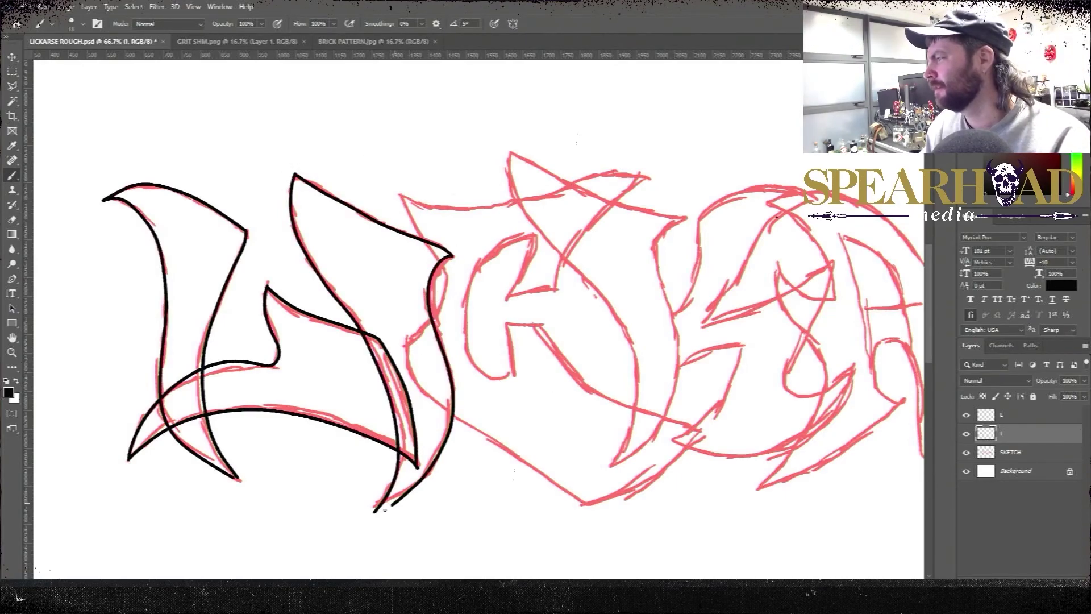
Examine the position smoothing settings in Lazy Nezumi Pro and close its window
{"action": "left_click_drag", "start_coordinate": [322, 432], "coordinate": [227, 411]}
{"action": "left_click", "coordinate": [995, 602]}
{"action": "left_click_drag", "start_coordinate": [387, 138], "coordinate": [368, 136]}
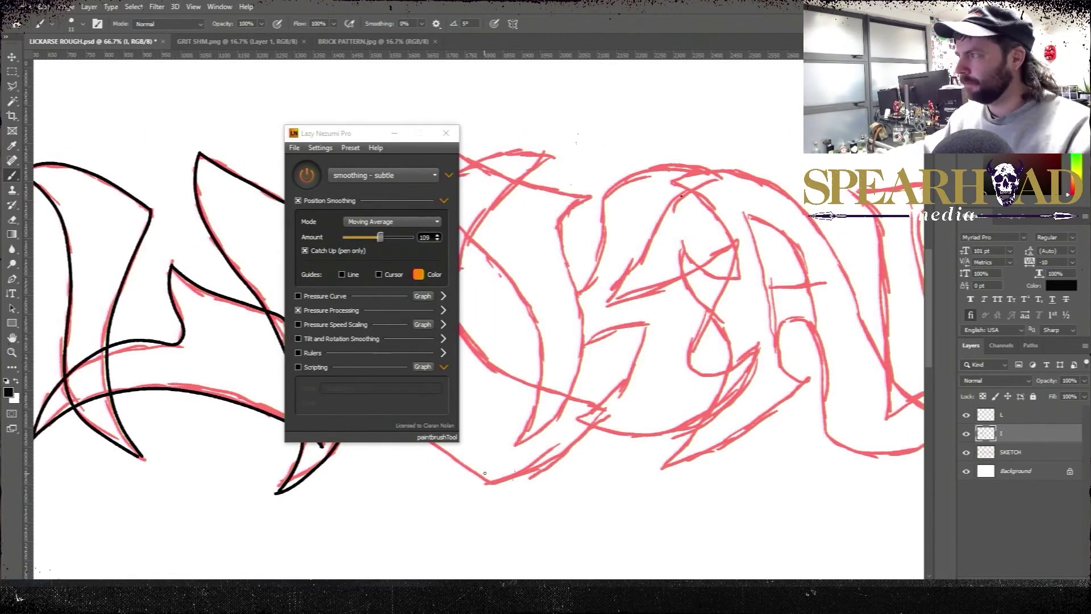
{"action": "left_click", "coordinate": [446, 133]}
Add a new layer directly above SKETCH and name it "C"
{"action": "left_click", "coordinate": [1012, 453]}
{"action": "left_click", "coordinate": [1056, 585]}
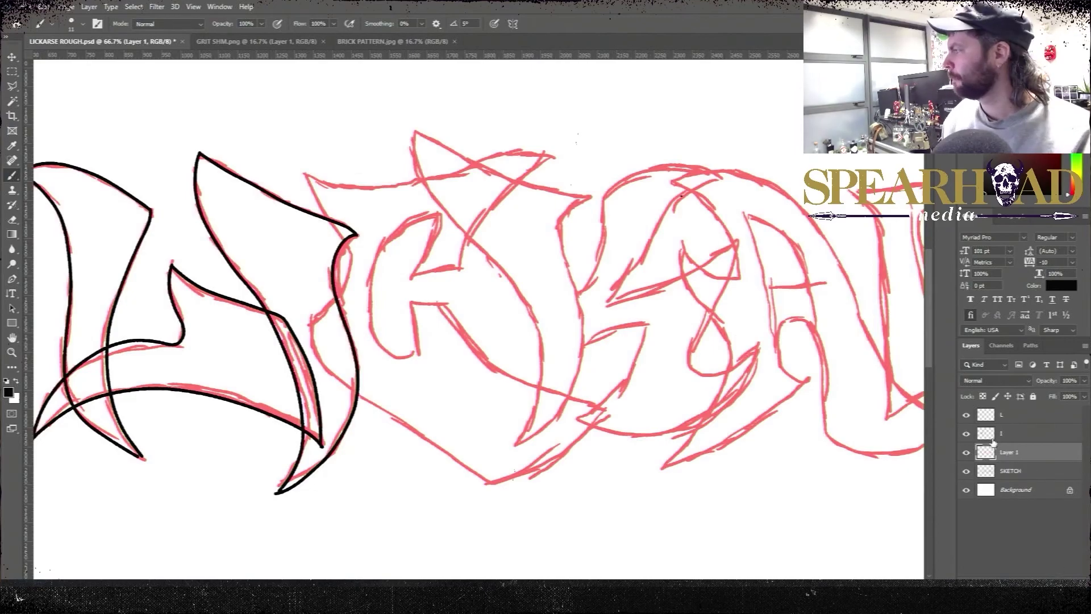
{"action": "double_click", "coordinate": [1011, 452]}
{"action": "type", "text": "C"}
{"action": "key", "text": "Return"}
Ink the C's complete outline over the sketch, from the upper arm and inner curve to the pointed lower arm
{"action": "mouse_move", "coordinate": [305, 173]}
{"action": "left_mouse_down"}
{"action": "mouse_move", "coordinate": [357, 235]}
{"action": "mouse_move", "coordinate": [353, 382]}
{"action": "mouse_move", "coordinate": [494, 484]}
{"action": "mouse_move", "coordinate": [375, 187]}
{"action": "mouse_move", "coordinate": [555, 154]}
{"action": "left_mouse_up"}
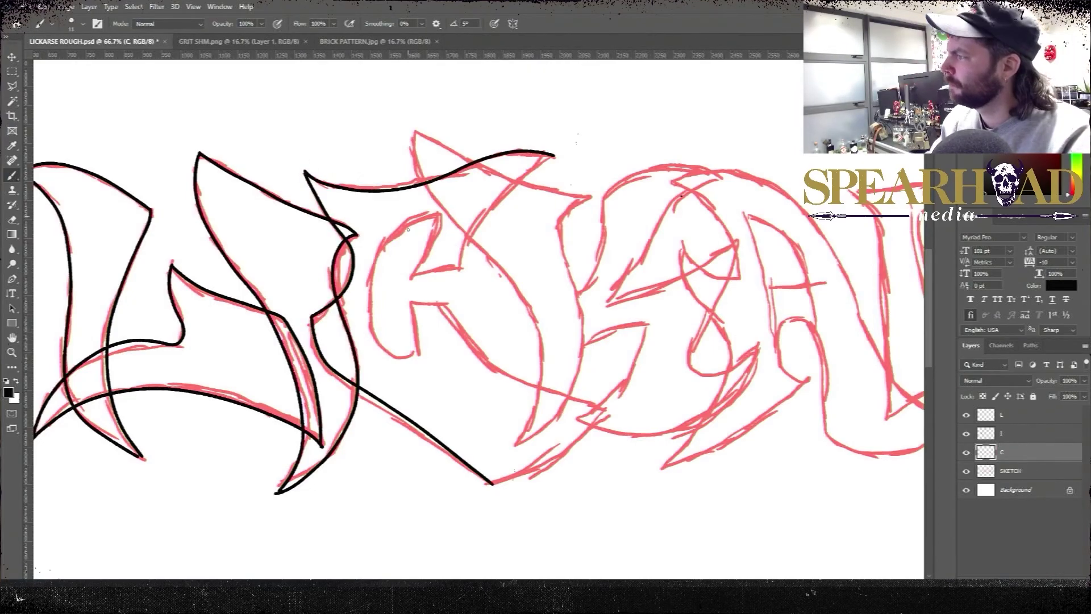
{"action": "mouse_move", "coordinate": [438, 215]}
{"action": "left_mouse_down"}
{"action": "mouse_move", "coordinate": [458, 268]}
{"action": "mouse_move", "coordinate": [495, 203]}
{"action": "mouse_move", "coordinate": [557, 156]}
{"action": "left_mouse_up"}
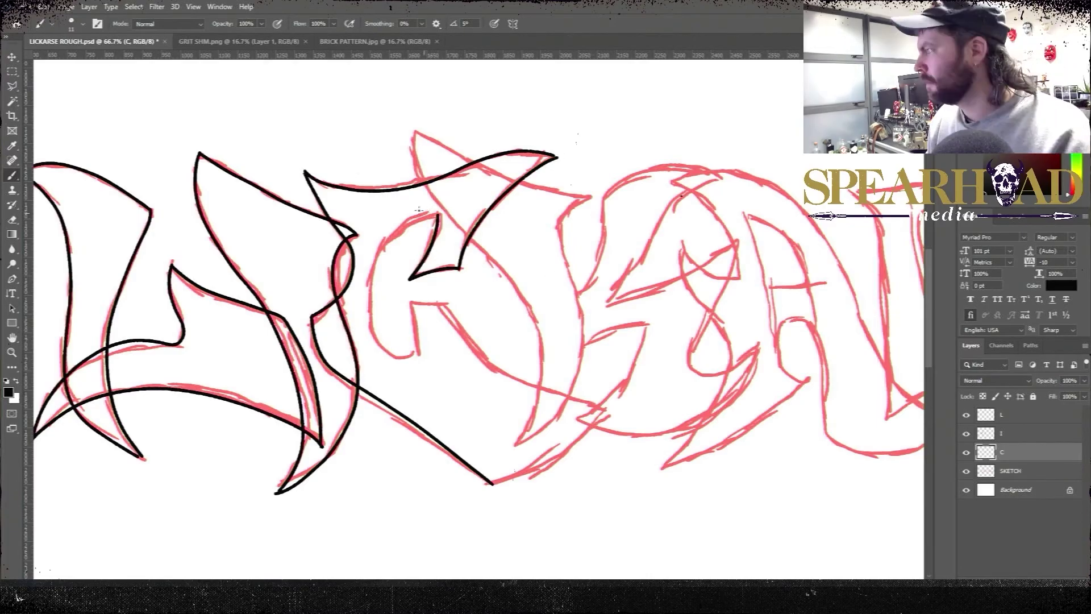
{"action": "mouse_move", "coordinate": [438, 215]}
{"action": "left_mouse_down"}
{"action": "mouse_move", "coordinate": [376, 273]}
{"action": "mouse_move", "coordinate": [396, 362]}
{"action": "mouse_move", "coordinate": [410, 303]}
{"action": "mouse_move", "coordinate": [442, 301]}
{"action": "mouse_move", "coordinate": [524, 377]}
{"action": "mouse_move", "coordinate": [614, 412]}
{"action": "left_mouse_up"}
{"action": "left_click_drag", "start_coordinate": [493, 485], "coordinate": [614, 413]}
Add a new layer directly above SKETCH and name it "K"
{"action": "key", "text": "ctrl+minus"}
{"action": "key", "text": "ctrl+minus"}
{"action": "key", "text": "ctrl+minus"}
{"action": "key", "text": "ctrl+minus"}
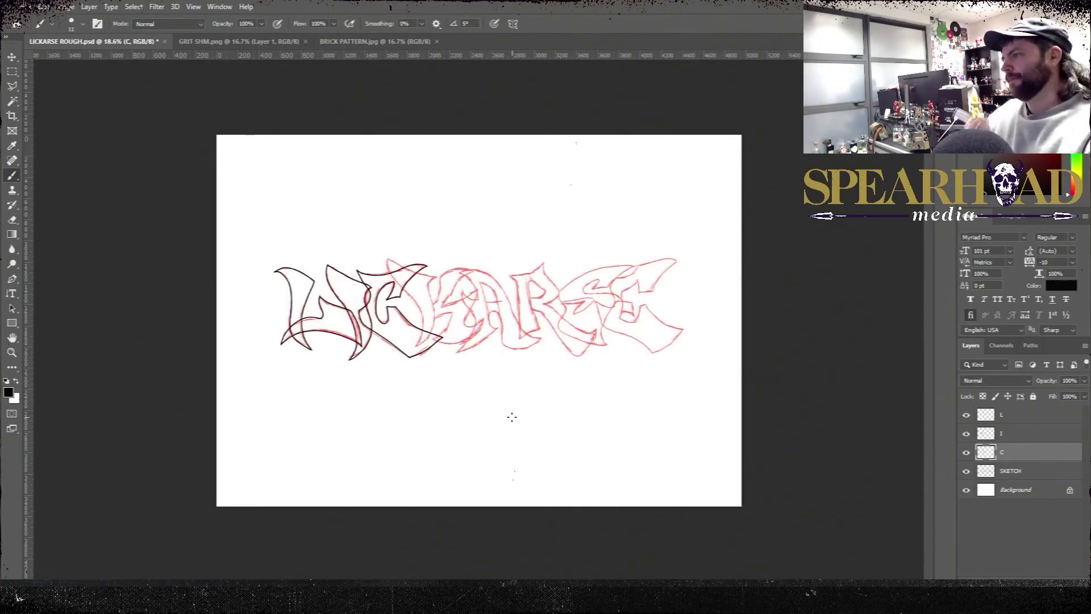
{"action": "key", "text": "alt+bracketright"}
{"action": "key", "text": "alt+bracketleft"}
{"action": "key", "text": "ctrl+plus"}
{"action": "key", "text": "ctrl+plus"}
{"action": "key", "text": "ctrl+plus"}
{"action": "left_click_drag", "start_coordinate": [827, 356], "coordinate": [915, 417]}
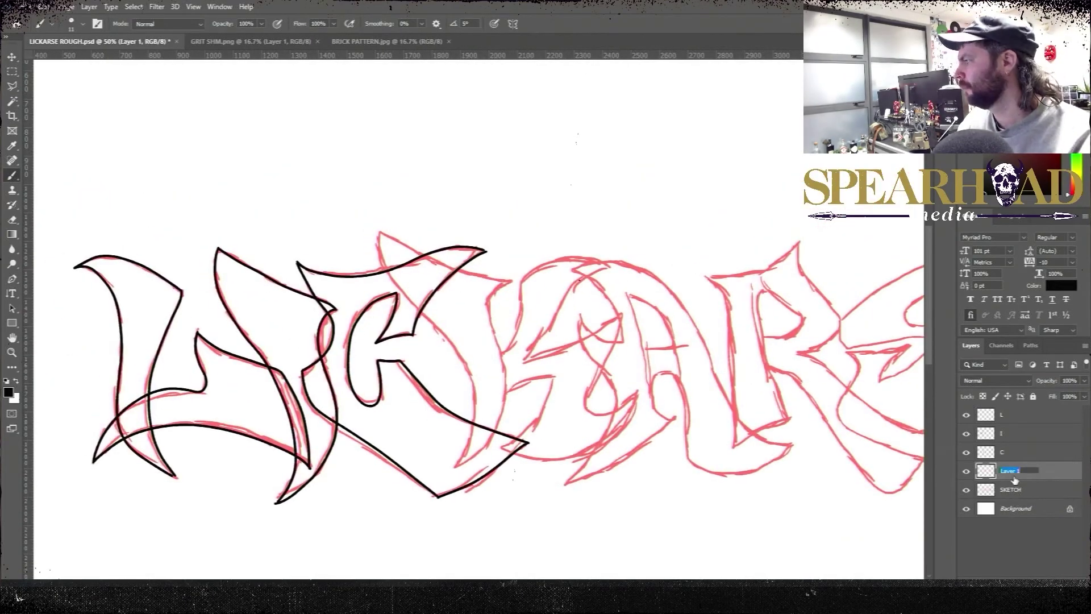
{"action": "type", "text": "K"}
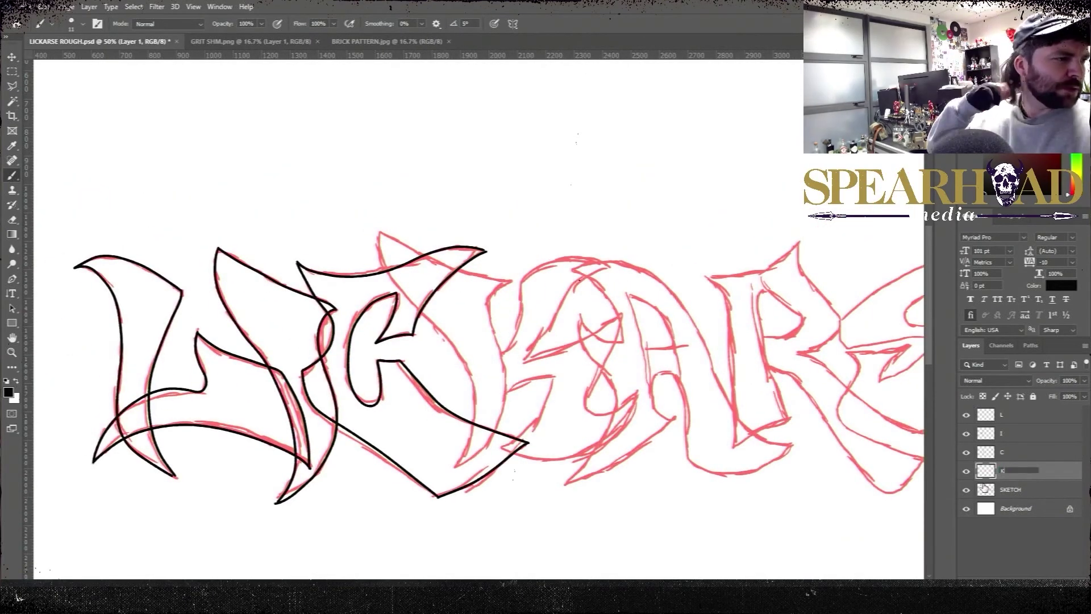
{"action": "key", "text": "Return"}
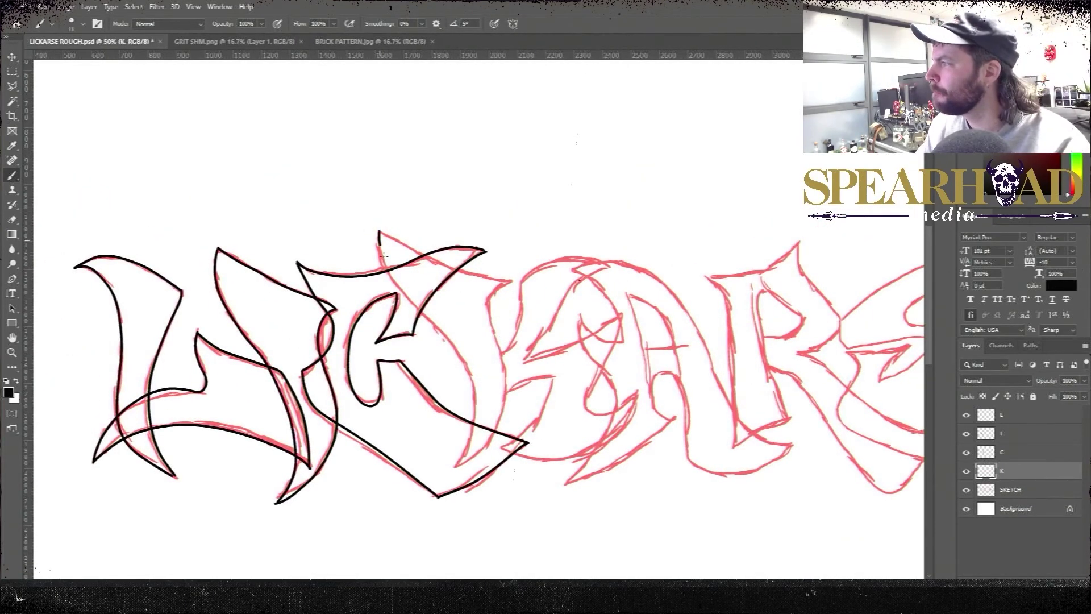
Ink the K's outline over the sketch, including the stem, the curved upper arm and the lower leg
{"action": "scroll", "coordinate": [384, 257], "scroll_direction": "up", "scroll_amount": 1}
{"action": "mouse_move", "coordinate": [346, 226]}
{"action": "left_mouse_down"}
{"action": "mouse_move", "coordinate": [481, 438]}
{"action": "mouse_move", "coordinate": [445, 517]}
{"action": "left_mouse_up"}
{"action": "left_click_drag", "start_coordinate": [347, 202], "coordinate": [524, 267]}
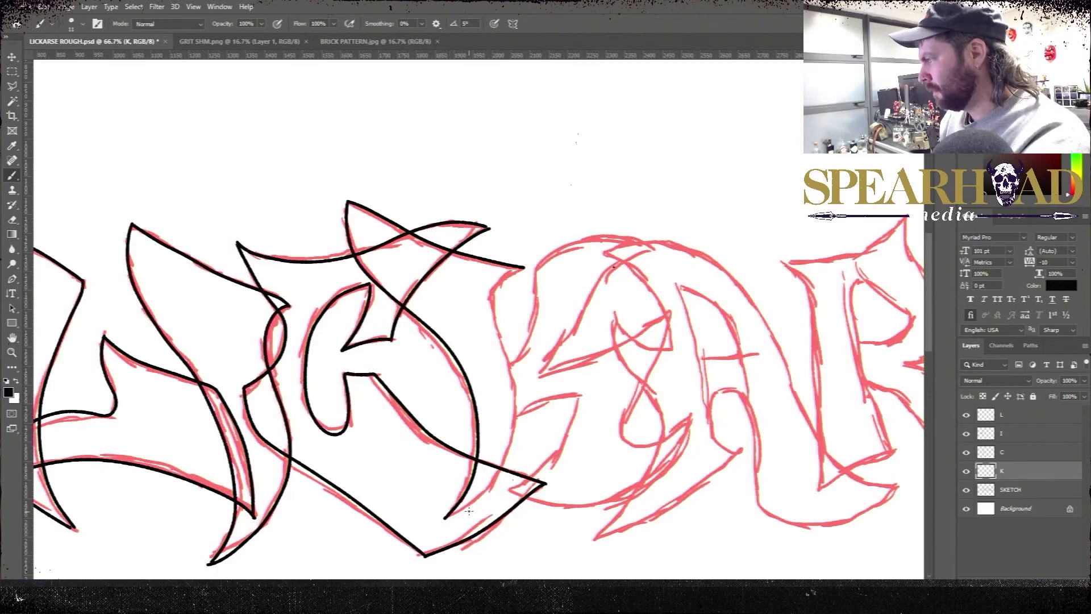
{"action": "mouse_move", "coordinate": [447, 517]}
{"action": "left_mouse_down"}
{"action": "mouse_move", "coordinate": [496, 476]}
{"action": "mouse_move", "coordinate": [497, 325]}
{"action": "mouse_move", "coordinate": [523, 267]}
{"action": "left_mouse_up"}
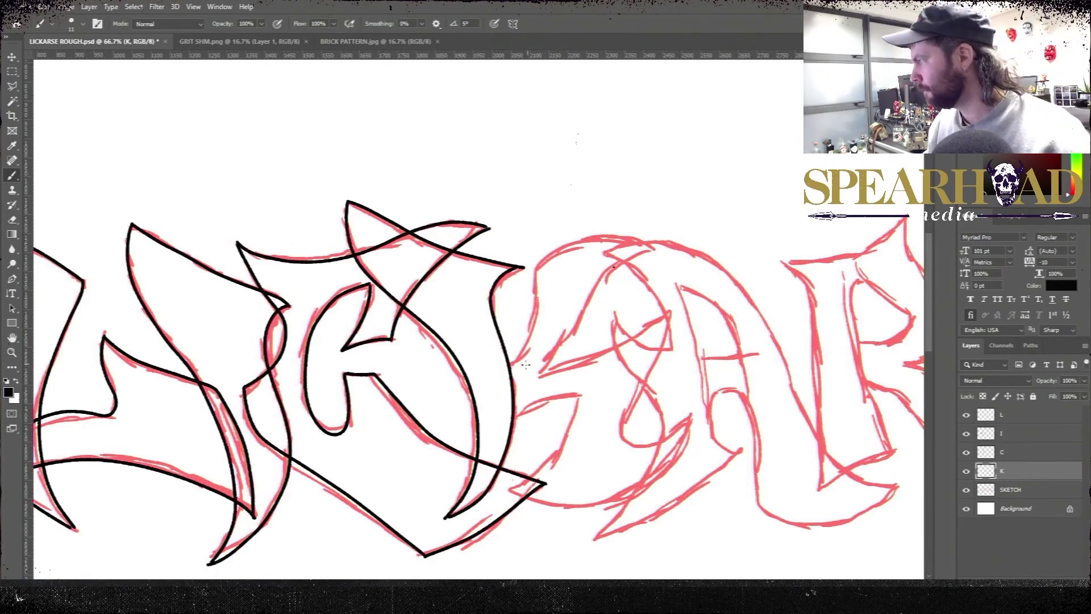
{"action": "mouse_move", "coordinate": [511, 367]}
{"action": "left_mouse_down"}
{"action": "mouse_move", "coordinate": [563, 239]}
{"action": "mouse_move", "coordinate": [654, 252]}
{"action": "mouse_move", "coordinate": [605, 268]}
{"action": "mouse_move", "coordinate": [648, 254]}
{"action": "left_mouse_up"}
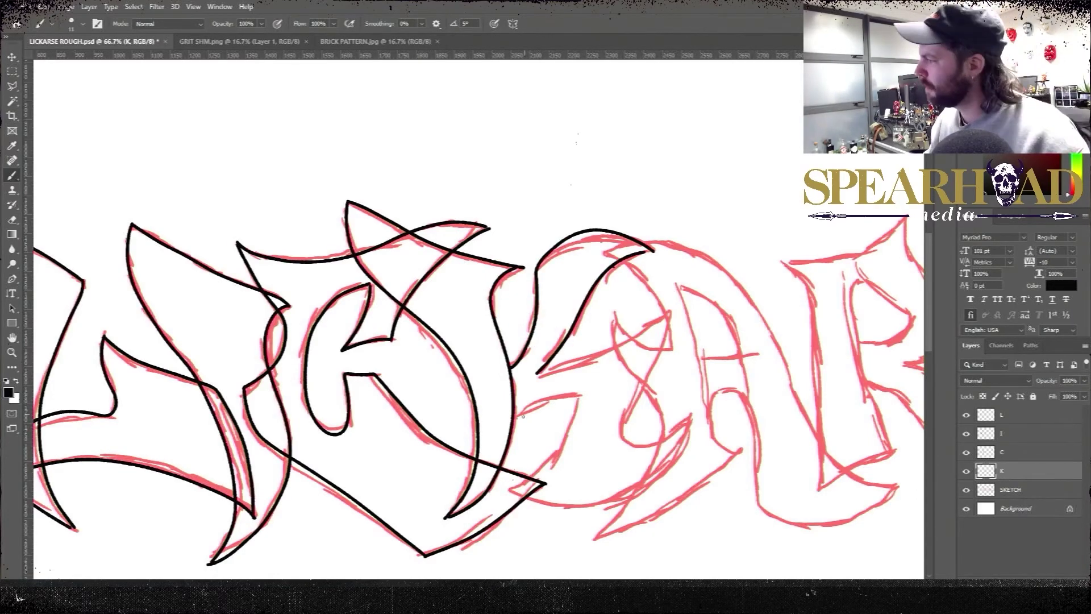
{"action": "mouse_move", "coordinate": [518, 409]}
{"action": "left_mouse_down"}
{"action": "mouse_move", "coordinate": [578, 396]}
{"action": "mouse_move", "coordinate": [527, 493]}
{"action": "mouse_move", "coordinate": [596, 498]}
{"action": "mouse_move", "coordinate": [703, 415]}
{"action": "left_mouse_up"}
{"action": "mouse_move", "coordinate": [537, 372]}
{"action": "left_mouse_down"}
{"action": "mouse_move", "coordinate": [668, 302]}
{"action": "mouse_move", "coordinate": [628, 409]}
{"action": "mouse_move", "coordinate": [703, 405]}
{"action": "left_mouse_up"}
Hide the SKETCH layer and review the inked L, I, C and K as a whole
{"action": "left_click", "coordinate": [966, 490]}
{"action": "key", "text": "ctrl+minus"}
{"action": "key", "text": "ctrl+minus"}
{"action": "key", "text": "ctrl+minus"}
{"action": "key", "text": "ctrl+minus"}
{"action": "key", "text": "ctrl+plus"}
{"action": "key", "text": "ctrl+plus"}
{"action": "key", "text": "ctrl+plus"}
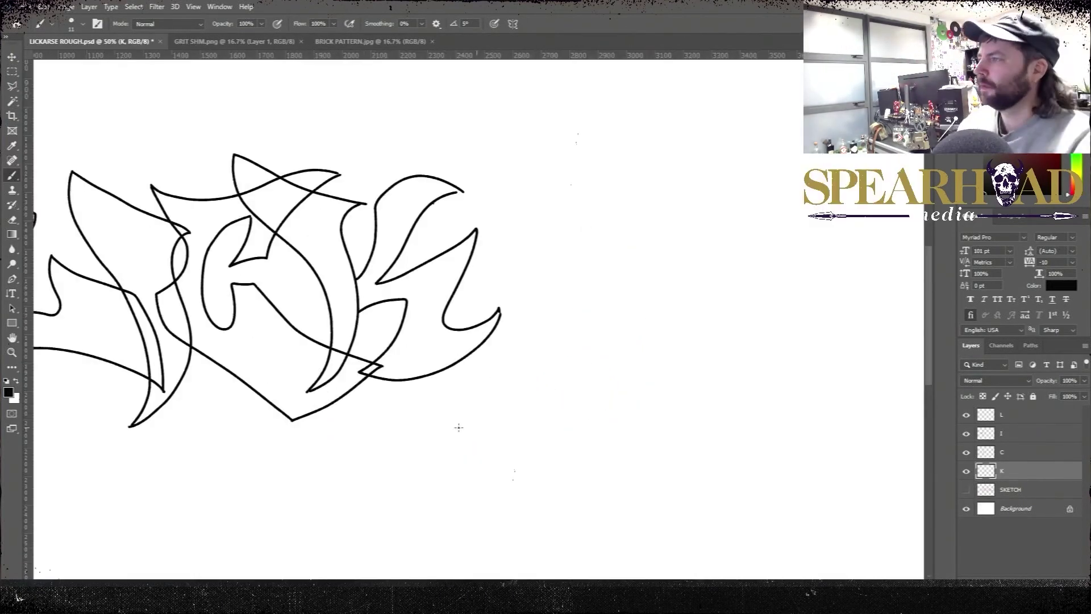
Show the sketch, add a layer named "A" above SKETCH, and ink the strokes of the A's left side
{"action": "left_click_drag", "start_coordinate": [459, 427], "coordinate": [603, 487]}
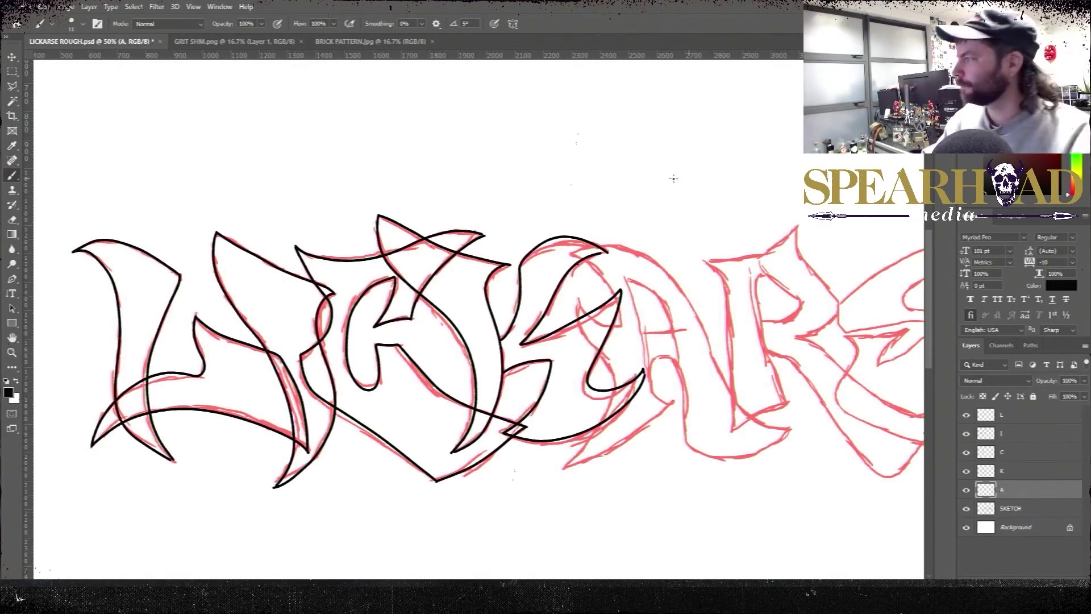
{"action": "left_click_drag", "start_coordinate": [673, 178], "coordinate": [527, 200]}
{"action": "mouse_move", "coordinate": [433, 317]}
{"action": "left_mouse_down"}
{"action": "mouse_move", "coordinate": [462, 392]}
{"action": "mouse_move", "coordinate": [417, 497]}
{"action": "left_mouse_up"}
{"action": "left_click_drag", "start_coordinate": [421, 274], "coordinate": [476, 350]}
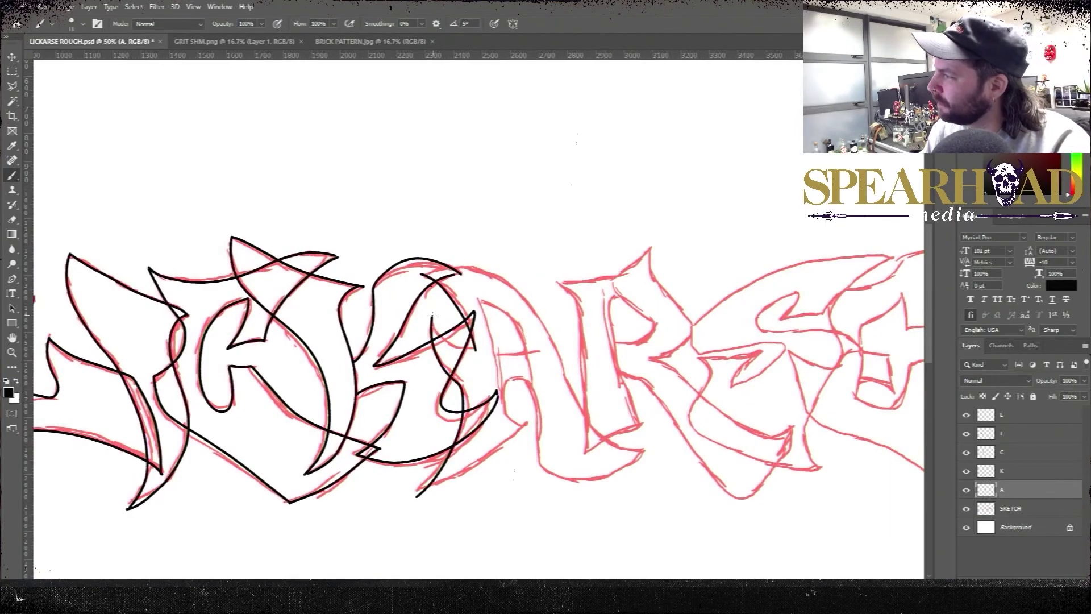
Ink the short curve joining the two left-side strokes of the A, redoing the first attempt
{"action": "left_click_drag", "start_coordinate": [433, 317], "coordinate": [472, 348]}
{"action": "key", "text": "ctrl+z"}
{"action": "key", "text": "ctrl+plus"}
{"action": "key", "text": "ctrl+plus"}
{"action": "key", "text": "ctrl+plus"}
{"action": "left_click_drag", "start_coordinate": [345, 363], "coordinate": [317, 315]}
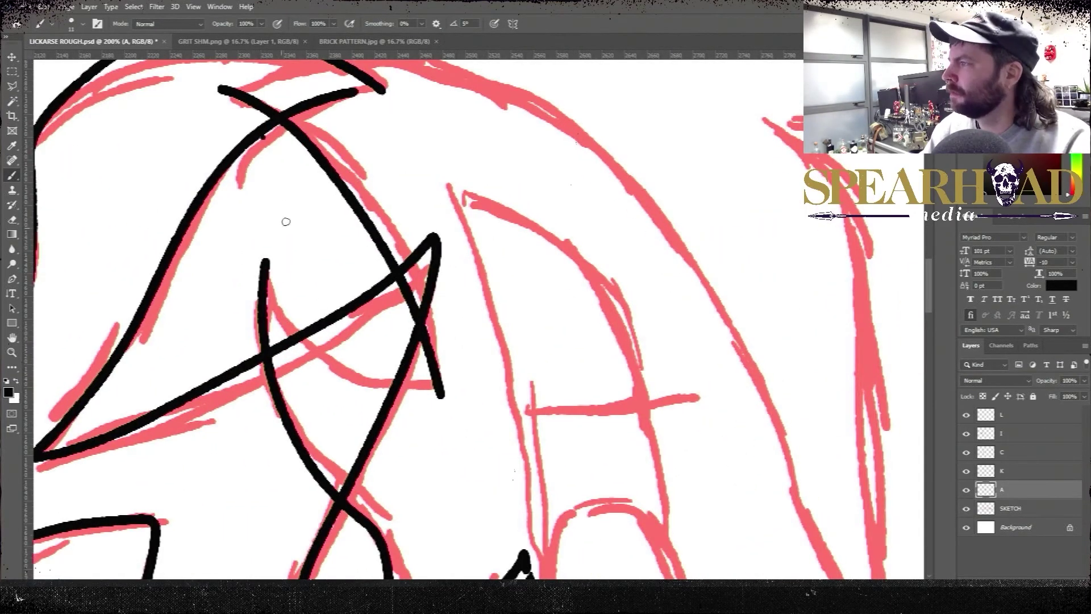
{"action": "mouse_move", "coordinate": [265, 261]}
{"action": "left_mouse_down"}
{"action": "mouse_move", "coordinate": [278, 306]}
{"action": "mouse_move", "coordinate": [374, 378]}
{"action": "left_mouse_up"}
Ink the rest of the A: the inner arch, the long outer curve, the right foot and the counter
{"action": "key", "text": "ctrl+minus"}
{"action": "key", "text": "ctrl+minus"}
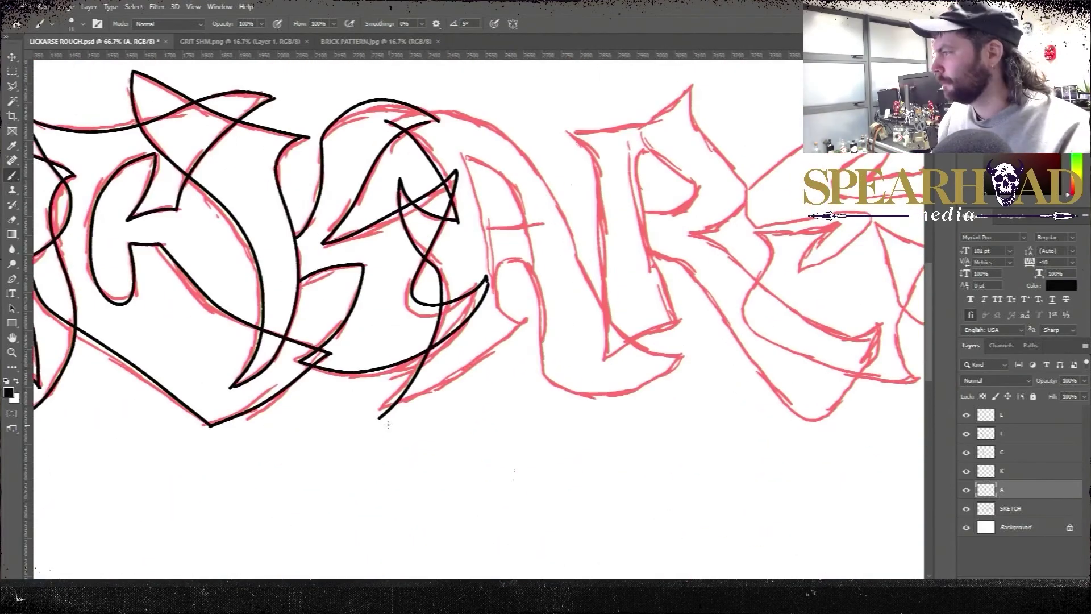
{"action": "mouse_move", "coordinate": [527, 321]}
{"action": "left_mouse_down"}
{"action": "mouse_move", "coordinate": [501, 272]}
{"action": "mouse_move", "coordinate": [544, 367]}
{"action": "mouse_move", "coordinate": [485, 362]}
{"action": "left_mouse_up"}
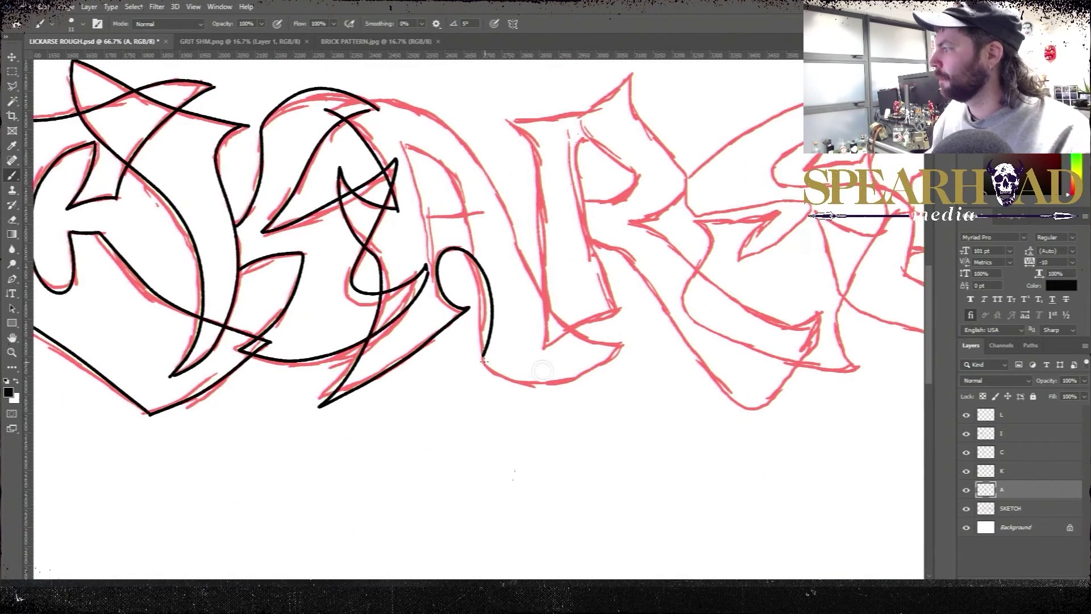
{"action": "mouse_move", "coordinate": [328, 108]}
{"action": "left_mouse_down"}
{"action": "mouse_move", "coordinate": [440, 122]}
{"action": "mouse_move", "coordinate": [512, 243]}
{"action": "mouse_move", "coordinate": [637, 355]}
{"action": "left_mouse_up"}
{"action": "mouse_move", "coordinate": [484, 357]}
{"action": "left_mouse_down"}
{"action": "mouse_move", "coordinate": [584, 383]}
{"action": "mouse_move", "coordinate": [631, 362]}
{"action": "left_mouse_up"}
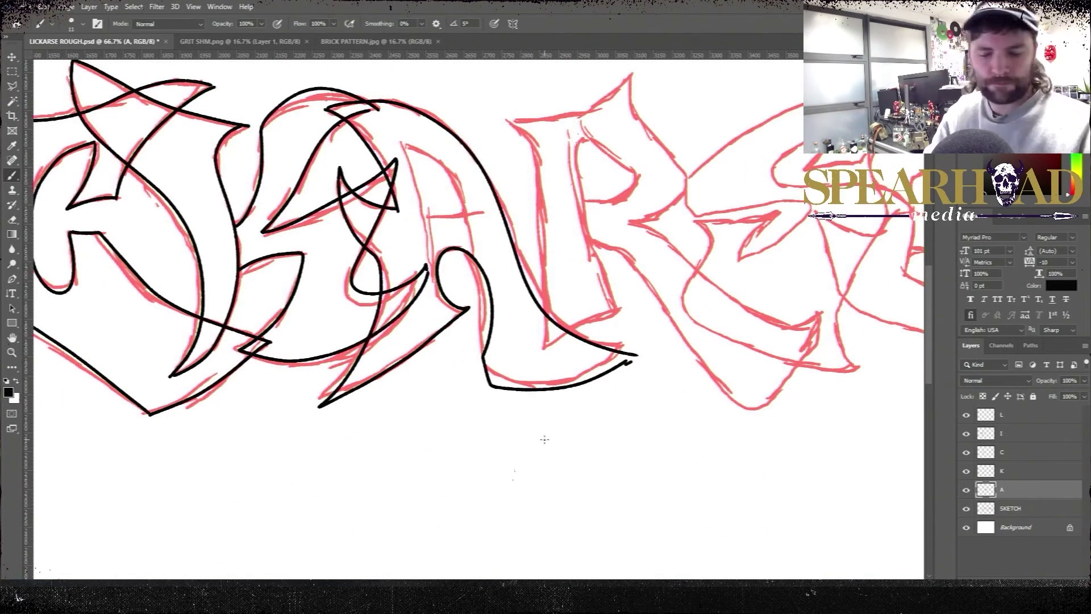
{"action": "key", "text": "ctrl+z"}
{"action": "left_click_drag", "start_coordinate": [544, 439], "coordinate": [530, 505]}
{"action": "left_click_drag", "start_coordinate": [379, 208], "coordinate": [452, 281]}
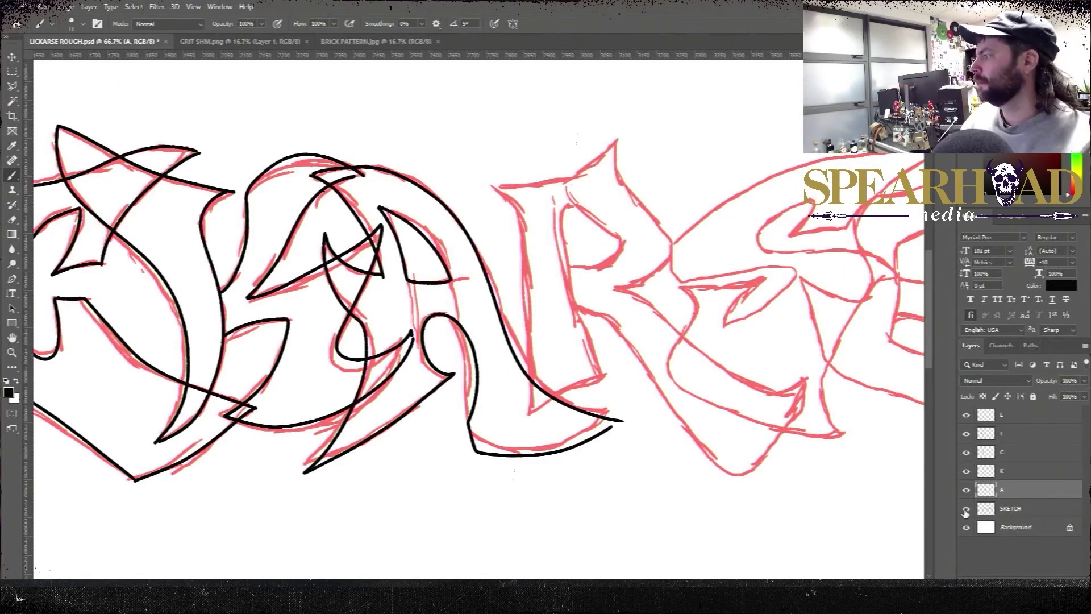
Review the inked lettering through the A with the SKETCH layer hidden, and show the sketch again
{"action": "left_click", "coordinate": [966, 510]}
{"action": "mouse_move", "coordinate": [644, 431]}
{"action": "left_mouse_down"}
{"action": "mouse_move", "coordinate": [855, 472]}
{"action": "mouse_move", "coordinate": [687, 424]}
{"action": "mouse_move", "coordinate": [551, 502]}
{"action": "left_mouse_up"}
{"action": "key", "text": "ctrl+minus"}
{"action": "key", "text": "ctrl+minus"}
{"action": "key", "text": "ctrl+minus"}
{"action": "key", "text": "ctrl+plus"}
{"action": "key", "text": "ctrl+plus"}
{"action": "key", "text": "ctrl+plus"}
{"action": "left_click", "coordinate": [966, 509]}
Add a new layer directly above SKETCH and name it "R"
{"action": "left_click", "coordinate": [1030, 510]}
{"action": "key", "text": "ctrl+alt+shift+n"}
{"action": "double_click", "coordinate": [1011, 510]}
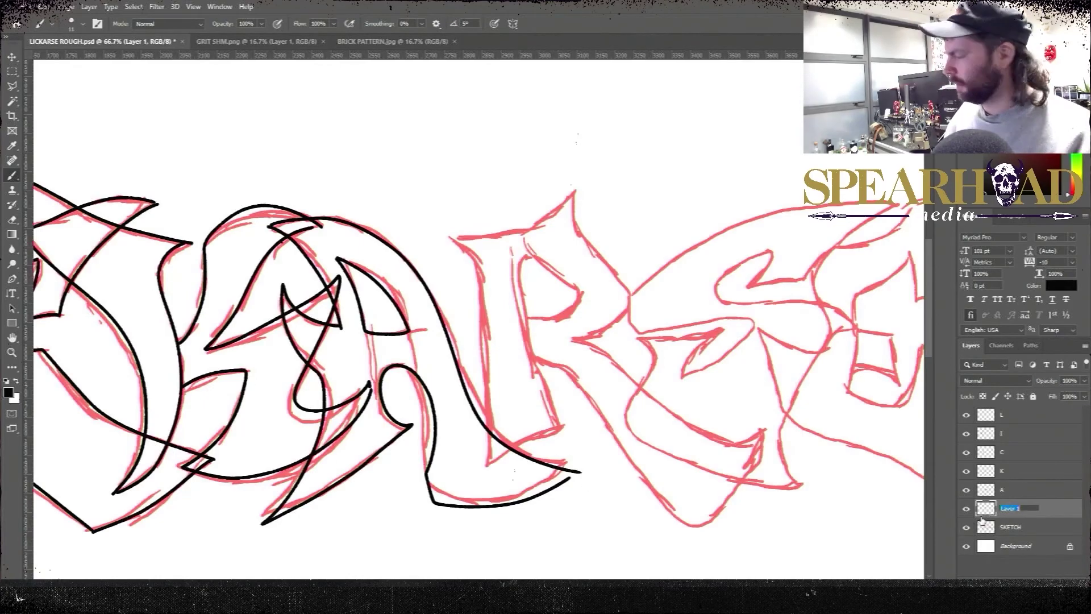
{"action": "type", "text": "R"}
{"action": "key", "text": "Return"}
Ink the R's stem and its inner counter over the sketch
{"action": "left_click_drag", "start_coordinate": [625, 341], "coordinate": [536, 311]}
{"action": "mouse_move", "coordinate": [356, 205]}
{"action": "left_mouse_down"}
{"action": "mouse_move", "coordinate": [391, 276]}
{"action": "mouse_move", "coordinate": [394, 442]}
{"action": "mouse_move", "coordinate": [478, 400]}
{"action": "left_mouse_up"}
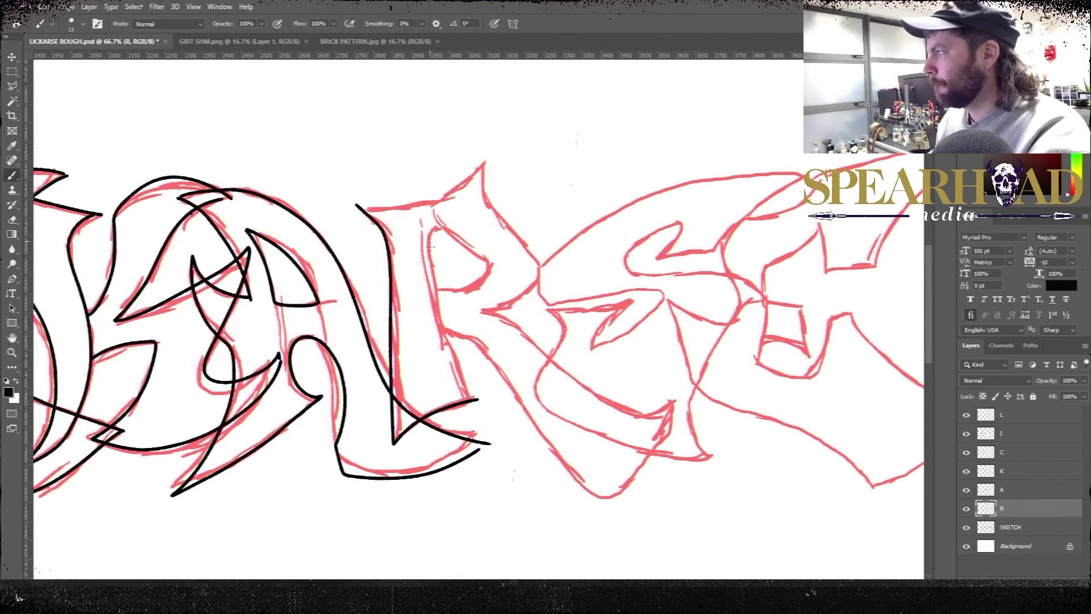
{"action": "left_click_drag", "start_coordinate": [430, 241], "coordinate": [482, 399]}
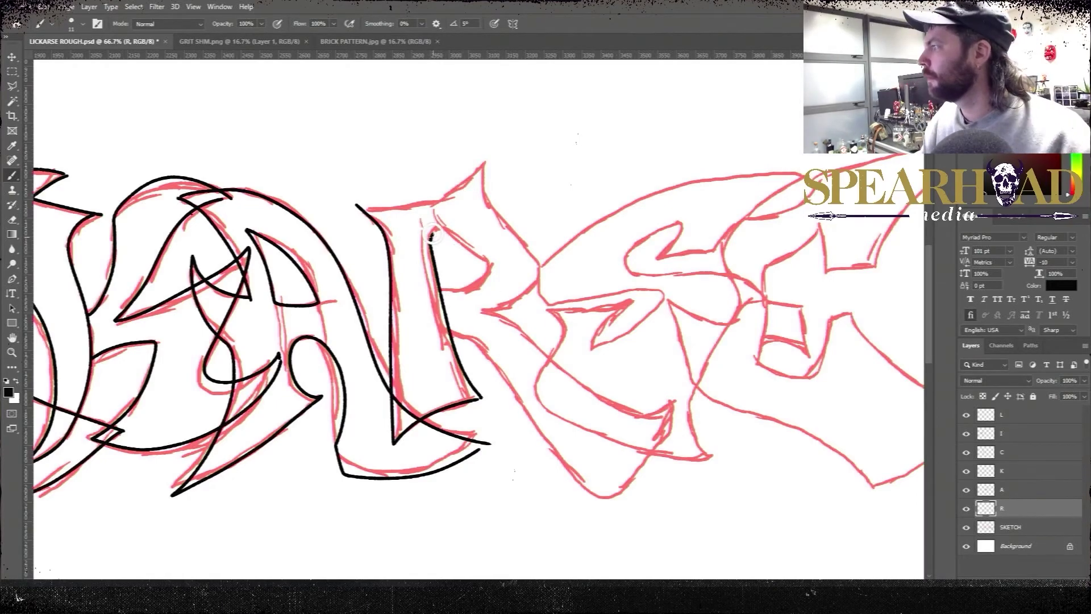
{"action": "mouse_move", "coordinate": [430, 242]}
{"action": "left_mouse_down"}
{"action": "mouse_move", "coordinate": [487, 271]}
{"action": "mouse_move", "coordinate": [441, 291]}
{"action": "left_mouse_up"}
Ink the R's diagonal leg and upper outline over the sketch, and check them with the SKETCH layer hidden
{"action": "mouse_move", "coordinate": [450, 329]}
{"action": "left_mouse_down"}
{"action": "mouse_move", "coordinate": [518, 384]}
{"action": "mouse_move", "coordinate": [547, 448]}
{"action": "mouse_move", "coordinate": [621, 502]}
{"action": "mouse_move", "coordinate": [669, 390]}
{"action": "left_mouse_up"}
{"action": "key", "text": "ctrl+z"}
{"action": "left_click_drag", "start_coordinate": [483, 314], "coordinate": [677, 409]}
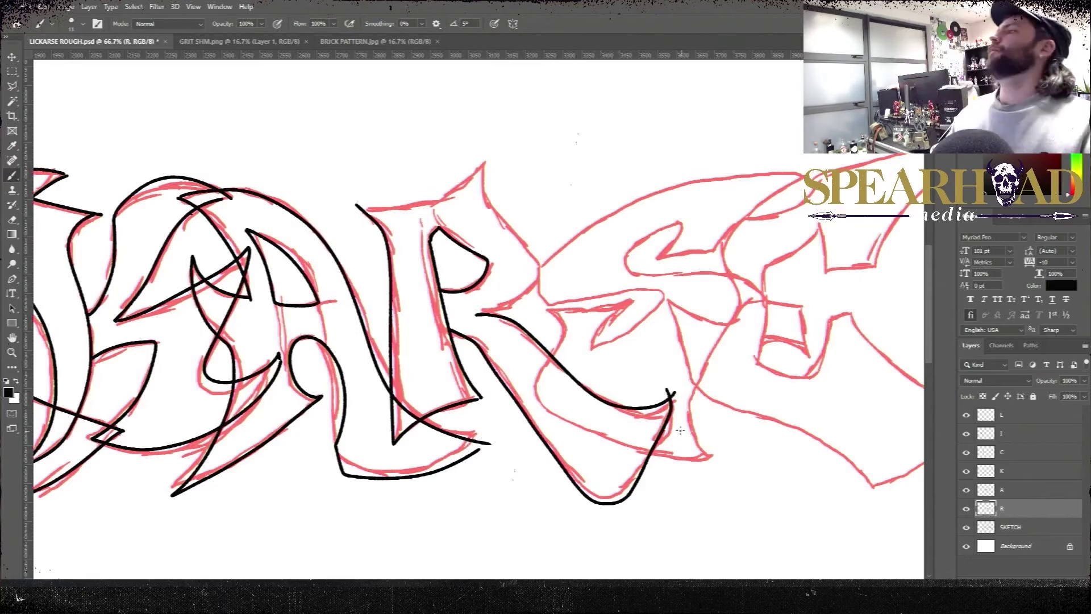
{"action": "key", "text": "ctrl+z"}
{"action": "mouse_move", "coordinate": [478, 313]}
{"action": "left_mouse_down"}
{"action": "mouse_move", "coordinate": [591, 394]}
{"action": "mouse_move", "coordinate": [670, 391]}
{"action": "left_mouse_up"}
{"action": "mouse_move", "coordinate": [356, 203]}
{"action": "left_mouse_down"}
{"action": "mouse_move", "coordinate": [392, 206]}
{"action": "mouse_move", "coordinate": [506, 152]}
{"action": "mouse_move", "coordinate": [493, 181]}
{"action": "mouse_move", "coordinate": [519, 308]}
{"action": "mouse_move", "coordinate": [478, 314]}
{"action": "left_mouse_up"}
{"action": "key", "text": "ctrl+z"}
{"action": "left_click", "coordinate": [966, 528]}
{"action": "left_click", "coordinate": [967, 527]}
Add a new layer directly above SKETCH and name it "S"
{"action": "left_click", "coordinate": [1011, 527]}
{"action": "key", "text": "ctrl+shift+alt+n"}
{"action": "double_click", "coordinate": [1012, 528]}
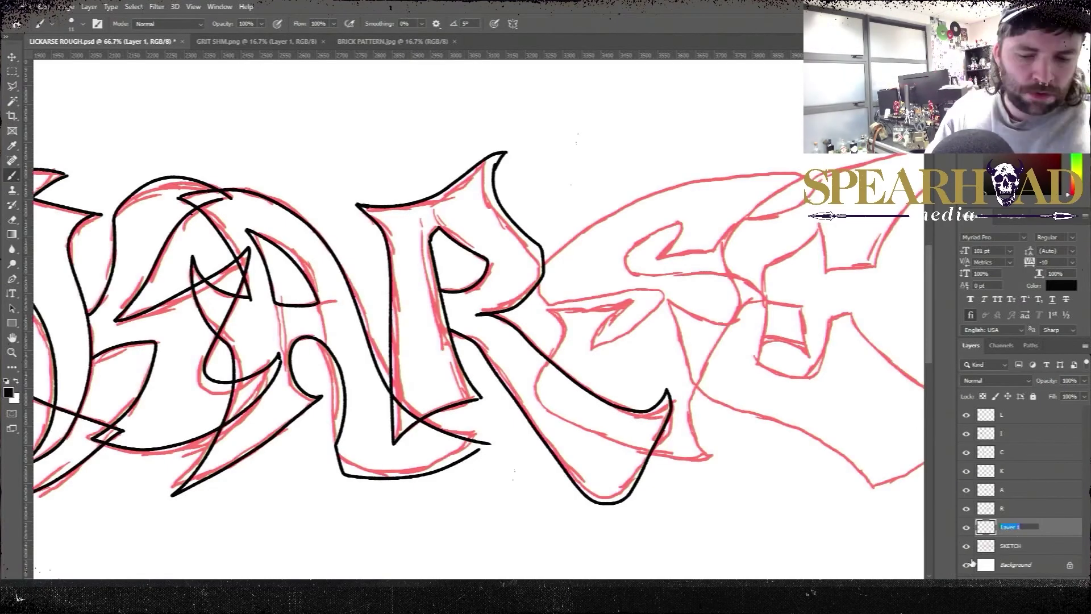
{"action": "type", "text": "S"}
{"action": "key", "text": "Return"}
Ink the S's full outline over the sketch, overlapping the R's leg
{"action": "mouse_move", "coordinate": [552, 338]}
{"action": "left_mouse_down"}
{"action": "mouse_move", "coordinate": [357, 325]}
{"action": "mouse_move", "coordinate": [347, 350]}
{"action": "mouse_move", "coordinate": [512, 443]}
{"action": "mouse_move", "coordinate": [509, 334]}
{"action": "mouse_move", "coordinate": [580, 279]}
{"action": "left_mouse_up"}
{"action": "mouse_move", "coordinate": [348, 299]}
{"action": "left_mouse_down"}
{"action": "mouse_move", "coordinate": [446, 283]}
{"action": "mouse_move", "coordinate": [398, 335]}
{"action": "left_mouse_up"}
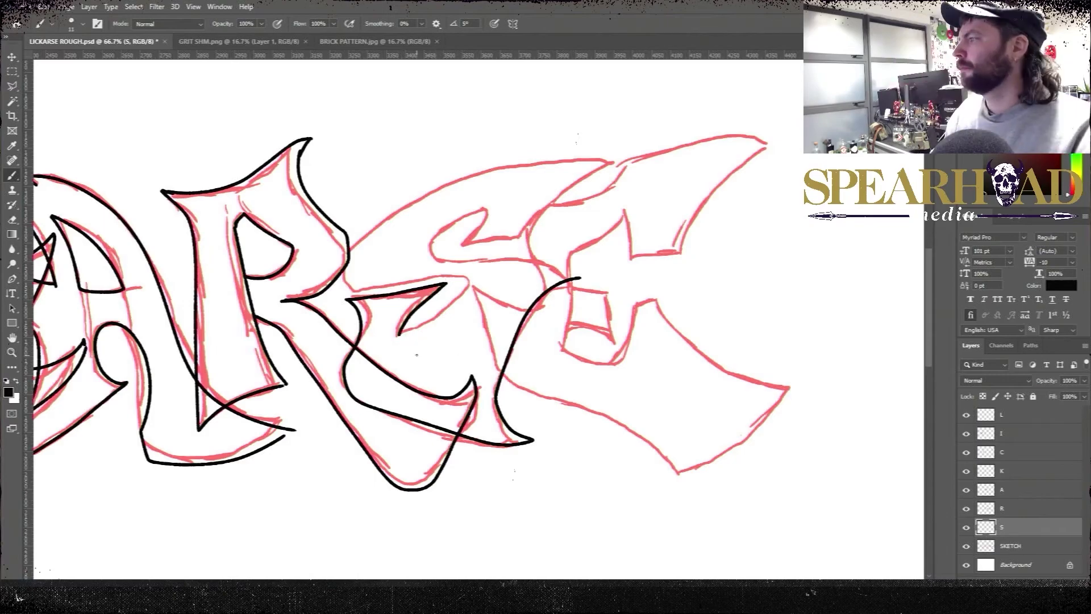
{"action": "mouse_move", "coordinate": [344, 274]}
{"action": "left_mouse_down"}
{"action": "mouse_move", "coordinate": [367, 286]}
{"action": "mouse_move", "coordinate": [451, 277]}
{"action": "mouse_move", "coordinate": [401, 334]}
{"action": "left_mouse_up"}
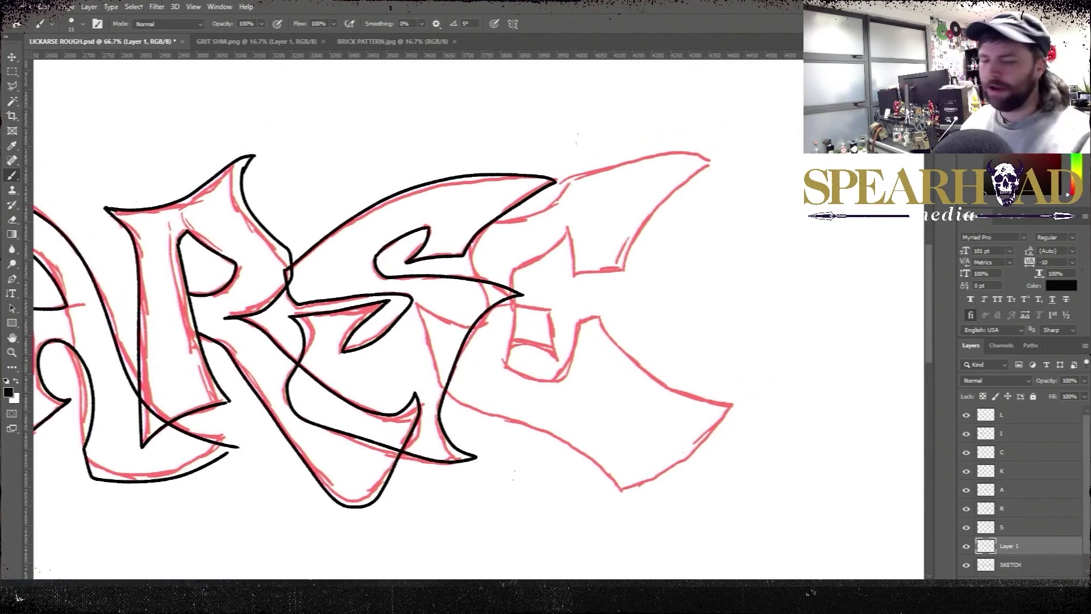
Name the new layer above SKETCH "E" and ink the E's outline over the sketch in black
{"action": "key", "text": "e"}
{"action": "key", "text": "b"}
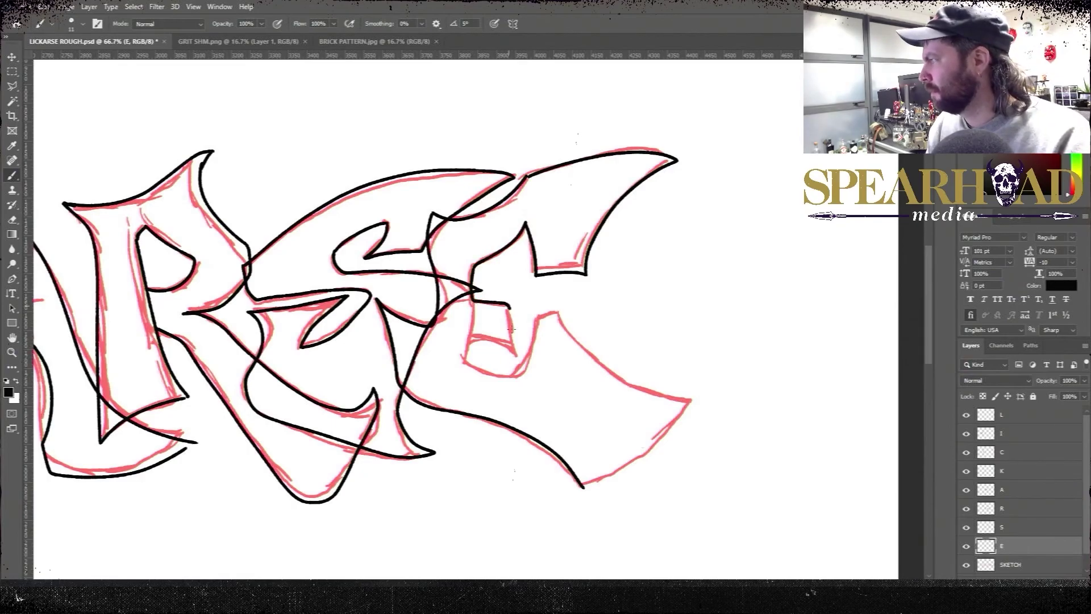
{"action": "left_click_drag", "start_coordinate": [512, 329], "coordinate": [470, 349]}
{"action": "key", "text": "ctrl+z"}
{"action": "left_click_drag", "start_coordinate": [526, 225], "coordinate": [503, 251]}
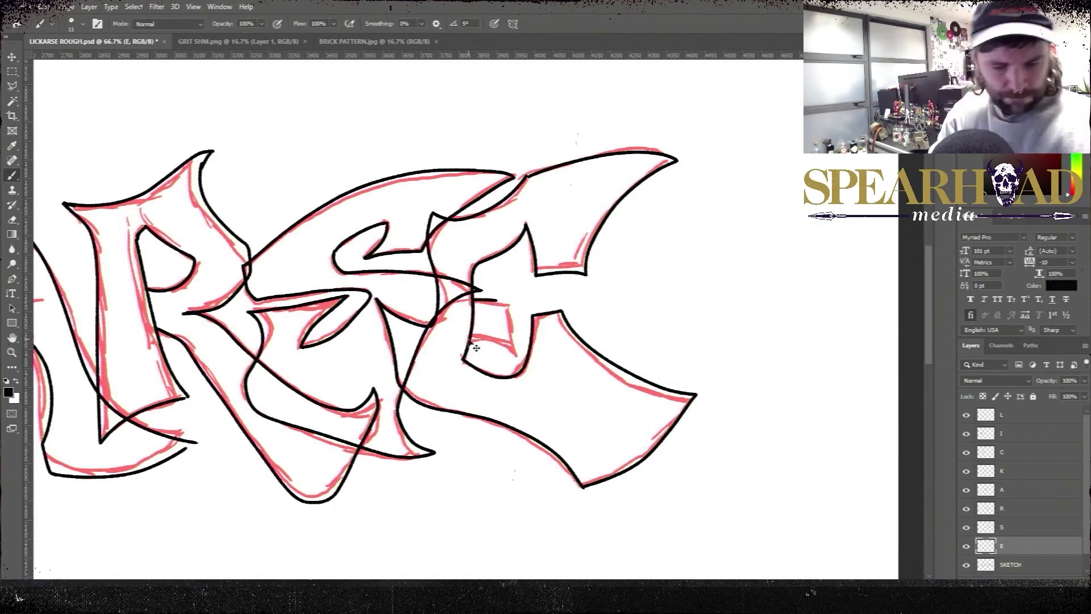
Undo the last E stroke, redraw the curved line inside its lower hook, and hide the SKETCH layer
{"action": "key", "text": "ctrl+z"}
{"action": "left_click_drag", "start_coordinate": [471, 340], "coordinate": [514, 354]}
{"action": "key", "text": "ctrl+minus"}
{"action": "key", "text": "ctrl+minus"}
{"action": "mouse_move", "coordinate": [406, 416]}
{"action": "left_mouse_down"}
{"action": "mouse_move", "coordinate": [502, 424]}
{"action": "mouse_move", "coordinate": [665, 392]}
{"action": "left_mouse_up"}
{"action": "left_click", "coordinate": [966, 565]}
{"action": "key", "text": "alt+Tab"}
{"action": "left_click", "coordinate": [311, 176]}
{"action": "left_click", "coordinate": [446, 133]}
Erase the line ends crossing inside the L's lower-left spikes on the L layer
{"action": "left_click", "coordinate": [1011, 418]}
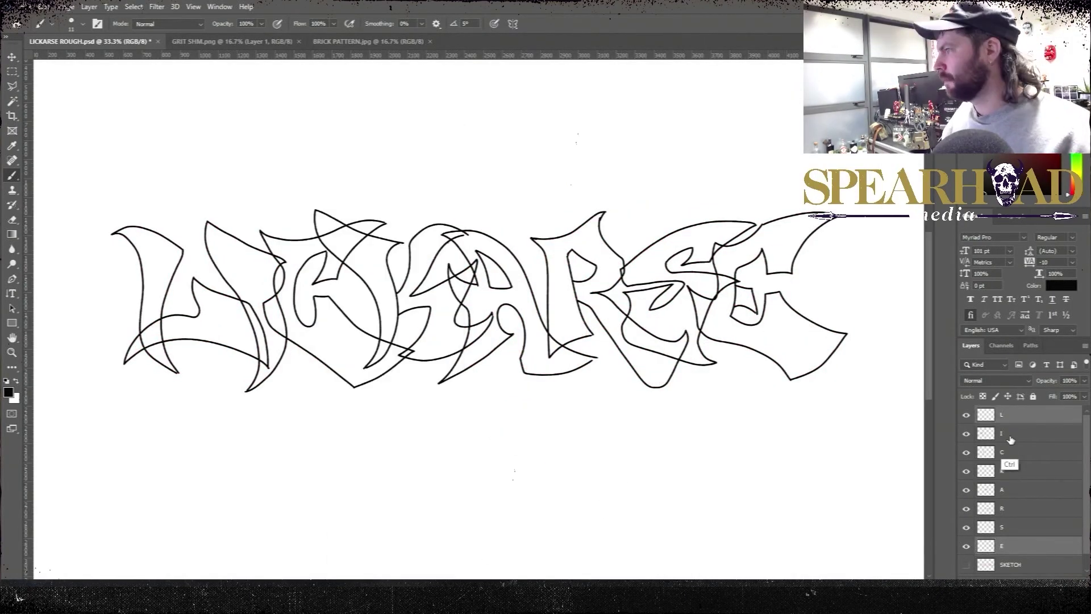
{"action": "left_click", "coordinate": [1010, 436]}
{"action": "key", "text": "ctrl+plus"}
{"action": "left_click_drag", "start_coordinate": [341, 369], "coordinate": [636, 375]}
{"action": "key", "text": "e"}
{"action": "key", "text": "ctrl+plus"}
{"action": "key", "text": "ctrl+plus"}
{"action": "left_click_drag", "start_coordinate": [153, 378], "coordinate": [322, 361]}
{"action": "key", "text": "alt+bracketright"}
{"action": "mouse_move", "coordinate": [238, 341]}
{"action": "left_mouse_down"}
{"action": "mouse_move", "coordinate": [271, 305]}
{"action": "mouse_move", "coordinate": [293, 364]}
{"action": "left_mouse_up"}
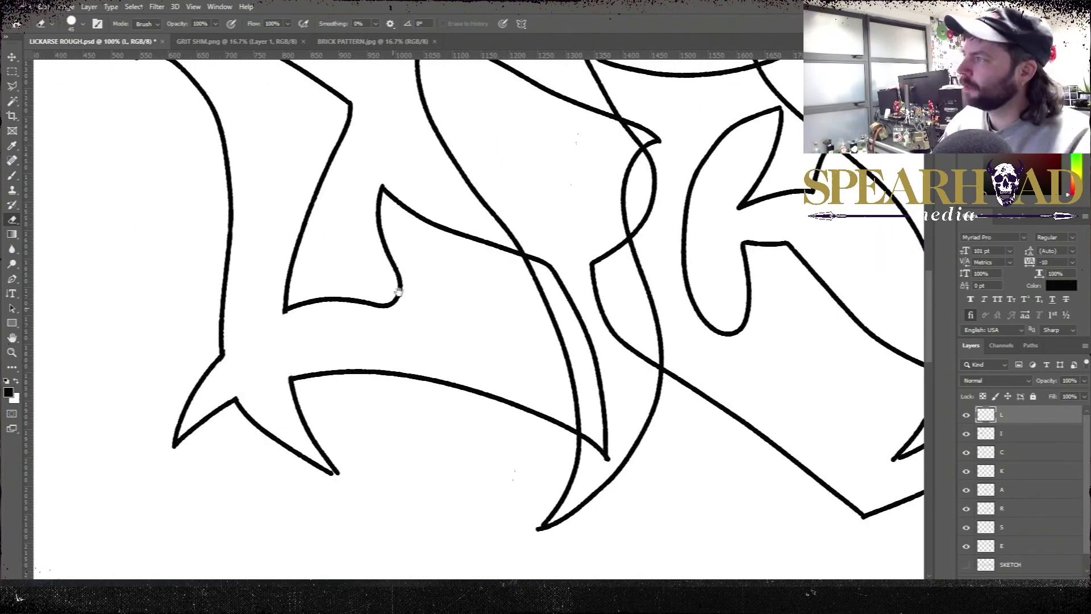
Select the L's interior with the Magic Wand and fill it with white at 100% opacity
{"action": "left_click_drag", "start_coordinate": [399, 292], "coordinate": [448, 336]}
{"action": "left_click", "coordinate": [13, 102]}
{"action": "left_click", "coordinate": [341, 149]}
{"action": "key", "text": "shift+F5"}
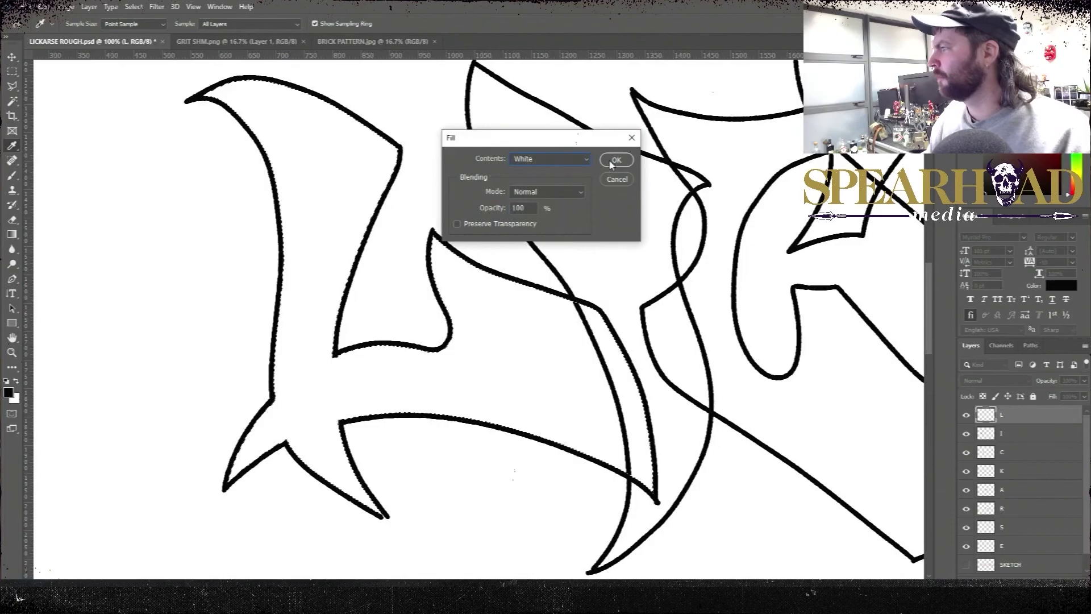
{"action": "left_click", "coordinate": [615, 161]}
Fill the I's interior with white on the I layer and clear the selection
{"action": "key", "text": "m"}
{"action": "key", "text": "w"}
{"action": "key", "text": "alt+bracketleft"}
{"action": "left_click", "coordinate": [592, 297]}
{"action": "key", "text": "shift+F5"}
{"action": "left_click", "coordinate": [614, 162]}
{"action": "key", "text": "ctrl+d"}
Fill the C's interior with white on the C layer and clear the selection
{"action": "left_click_drag", "start_coordinate": [738, 268], "coordinate": [390, 305]}
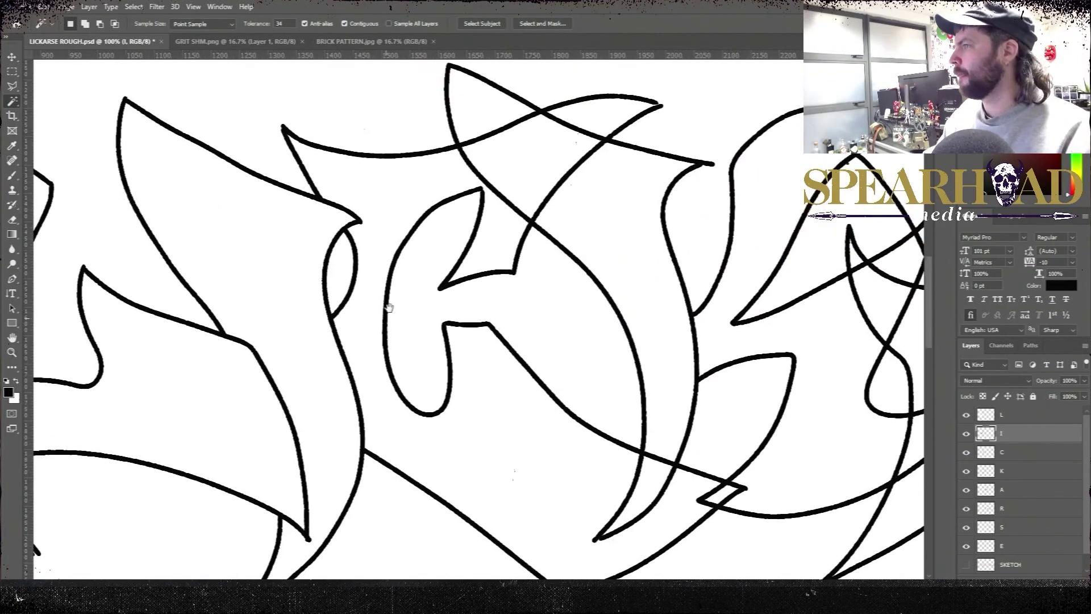
{"action": "left_click_drag", "start_coordinate": [382, 396], "coordinate": [382, 224]}
{"action": "key", "text": "ctrl+minus"}
{"action": "left_click", "coordinate": [988, 453]}
{"action": "left_click_drag", "start_coordinate": [489, 239], "coordinate": [478, 321]}
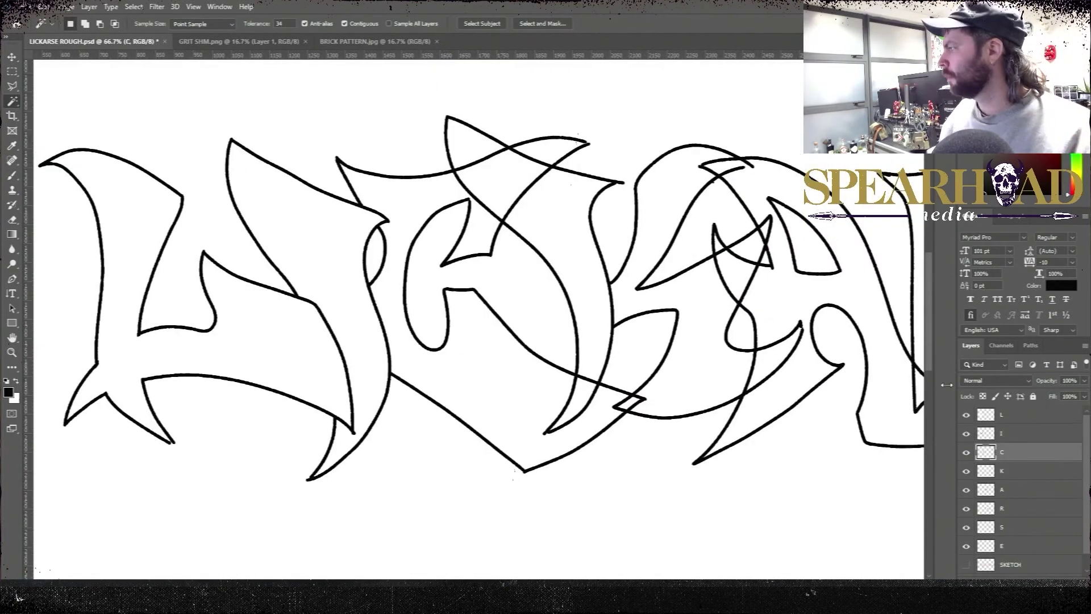
{"action": "key", "text": "b"}
{"action": "key", "text": "w"}
{"action": "left_click", "coordinate": [474, 209]}
{"action": "key", "text": "shift+F5"}
{"action": "key", "text": "Return"}
{"action": "left_click_drag", "start_coordinate": [695, 249], "coordinate": [554, 364]}
{"action": "key", "text": "ctrl+d"}
On the K layer, erase the stem line crossing the K's interior and brush its upper arm tip closed
{"action": "key", "text": "ctrl+plus"}
{"action": "key", "text": "ctrl+plus"}
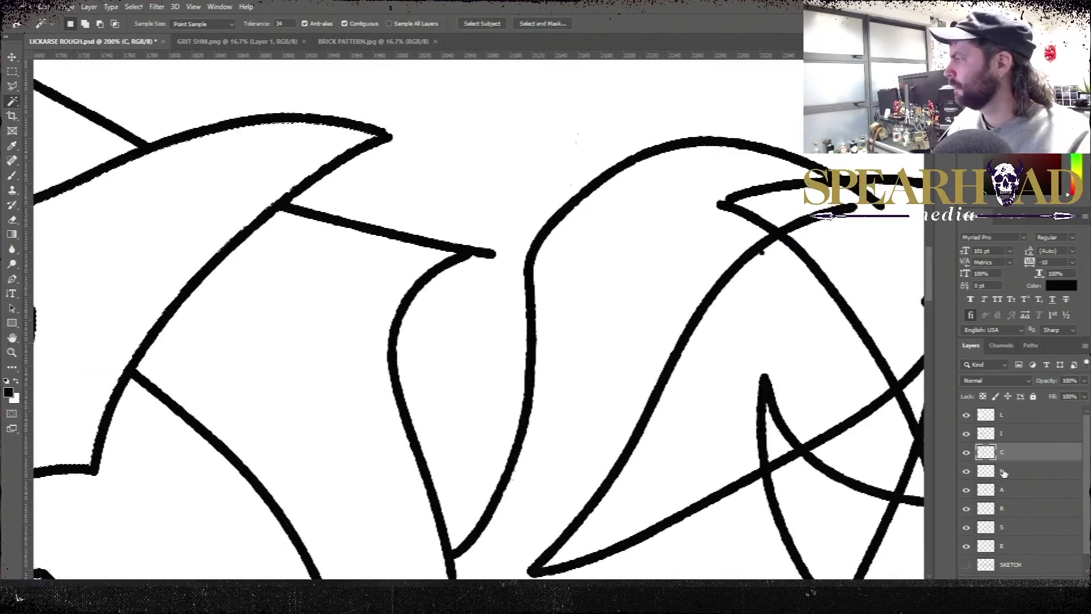
{"action": "left_click", "coordinate": [1002, 472]}
{"action": "key", "text": "e"}
{"action": "left_click_drag", "start_coordinate": [495, 277], "coordinate": [494, 262]}
{"action": "left_click_drag", "start_coordinate": [515, 421], "coordinate": [482, 182]}
{"action": "left_click_drag", "start_coordinate": [443, 352], "coordinate": [428, 348]}
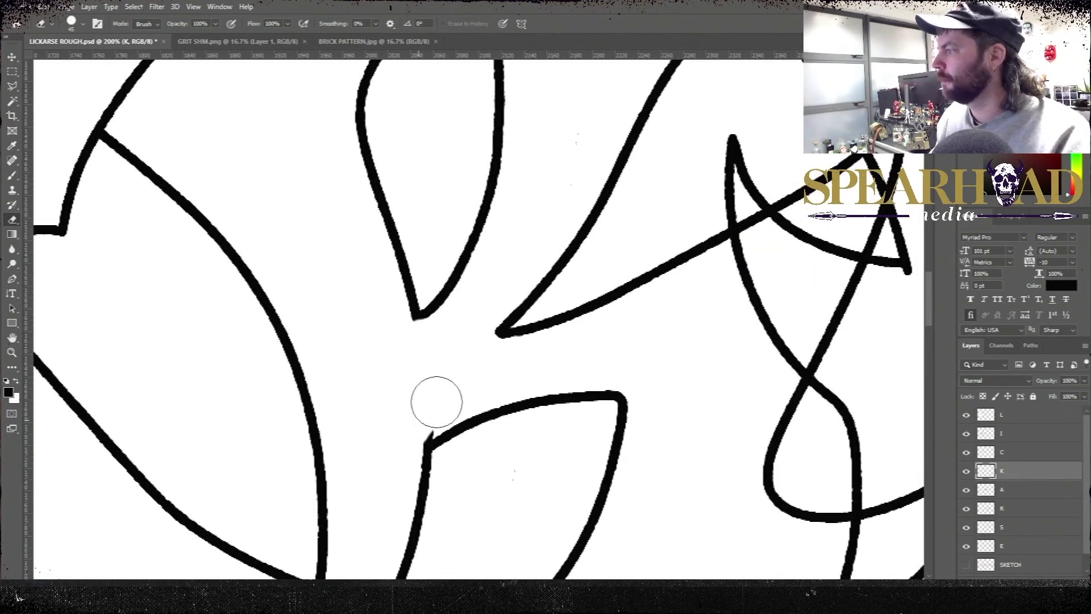
{"action": "mouse_move", "coordinate": [743, 407]}
{"action": "left_mouse_down"}
{"action": "mouse_move", "coordinate": [553, 107]}
{"action": "mouse_move", "coordinate": [421, 278]}
{"action": "left_mouse_up"}
{"action": "key", "text": "b"}
{"action": "left_click_drag", "start_coordinate": [660, 188], "coordinate": [695, 546]}
{"action": "left_click_drag", "start_coordinate": [541, 195], "coordinate": [562, 192]}
Fill the K's interior with the white background colour and deselect it
{"action": "key", "text": "ctrl+minus"}
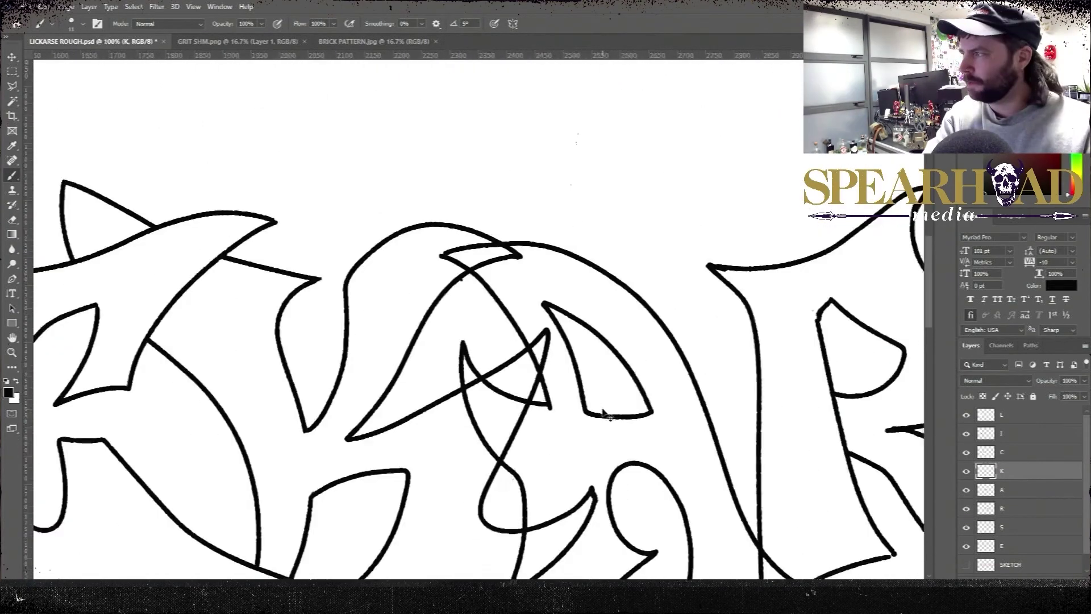
{"action": "key", "text": "ctrl+minus"}
{"action": "key", "text": "w"}
{"action": "left_click", "coordinate": [370, 344]}
{"action": "key", "text": "ctrl+BackSpace"}
{"action": "key", "text": "ctrl+d"}
Trim the overshooting line ends at the tip of the A's right foot on the A layer
{"action": "left_click_drag", "start_coordinate": [633, 258], "coordinate": [569, 127]}
{"action": "key", "text": "ctrl+minus"}
{"action": "key", "text": "ctrl+minus"}
{"action": "key", "text": "ctrl+minus"}
{"action": "key", "text": "ctrl+plus"}
{"action": "key", "text": "ctrl+plus"}
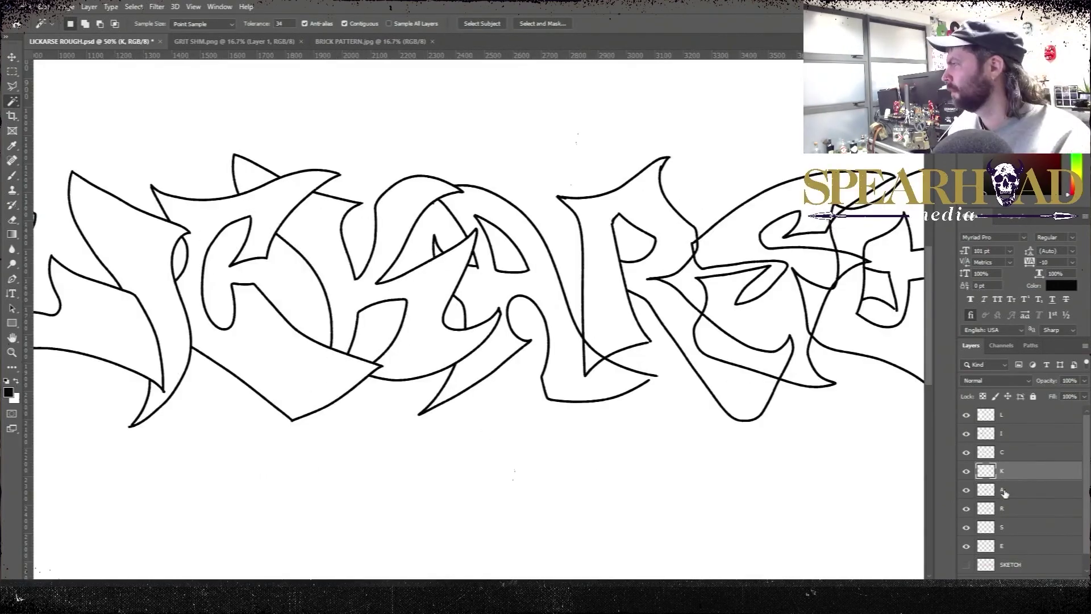
{"action": "left_click", "coordinate": [1004, 494]}
{"action": "key", "text": "ctrl+plus"}
{"action": "key", "text": "e"}
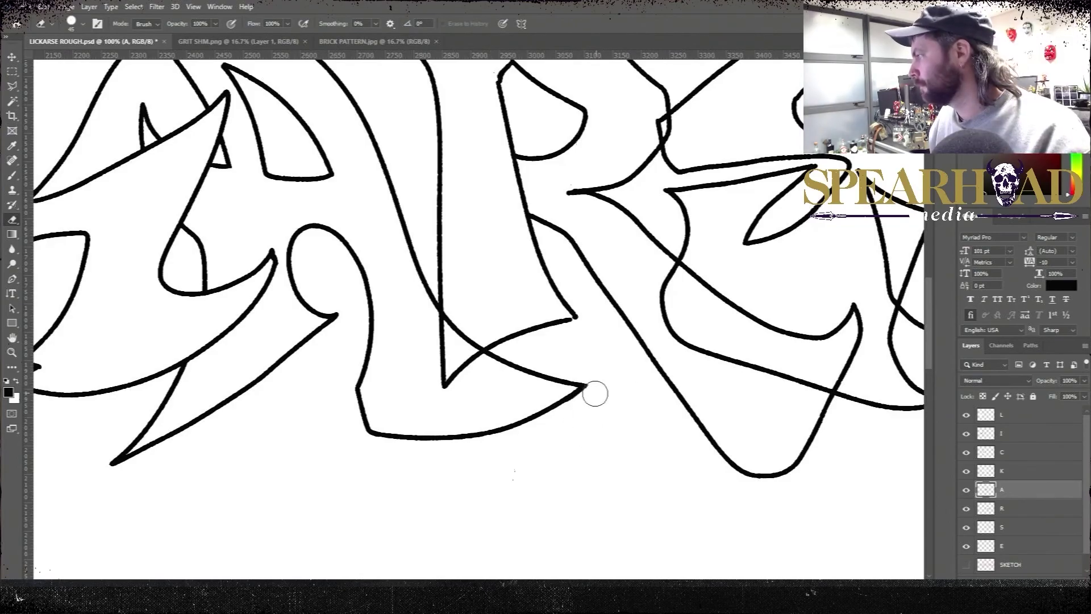
Fill the A's interior with the white background colour and deselect it
{"action": "key", "text": "w"}
{"action": "left_click", "coordinate": [331, 205]}
{"action": "key", "text": "ctrl+BackSpace"}
{"action": "left_click_drag", "start_coordinate": [471, 171], "coordinate": [321, 352]}
{"action": "key", "text": "e"}
{"action": "key", "text": "ctrl+d"}
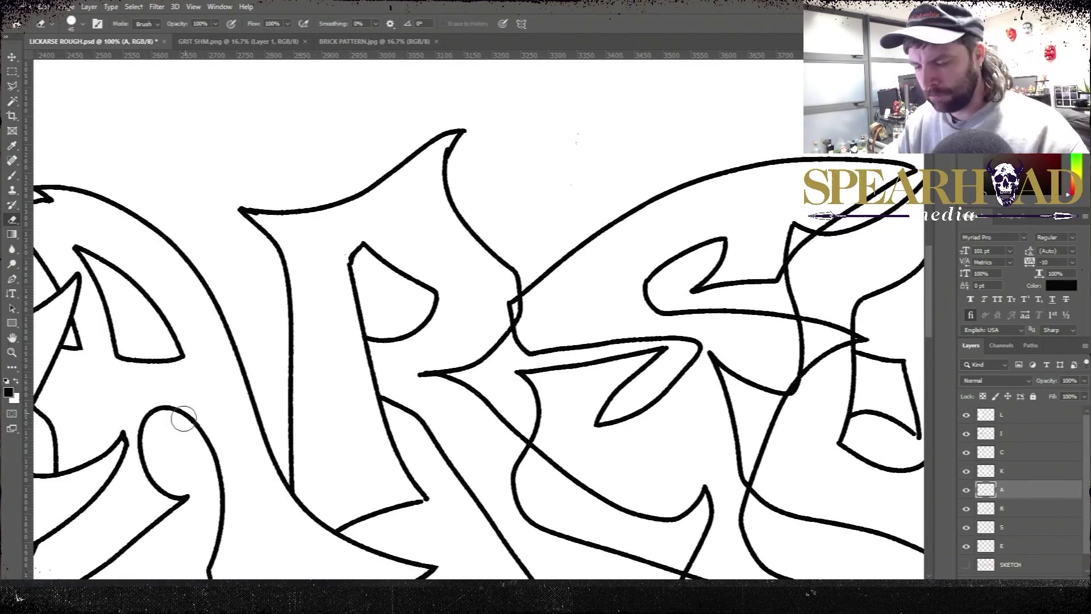
On the R layer, erase the line between the R's bowl and leg and fill the letter's interior with white
{"action": "left_click", "coordinate": [1018, 508]}
{"action": "scroll", "coordinate": [324, 244], "scroll_direction": "down", "scroll_amount": 2}
{"action": "scroll", "coordinate": [324, 244], "scroll_direction": "right", "scroll_amount": 2}
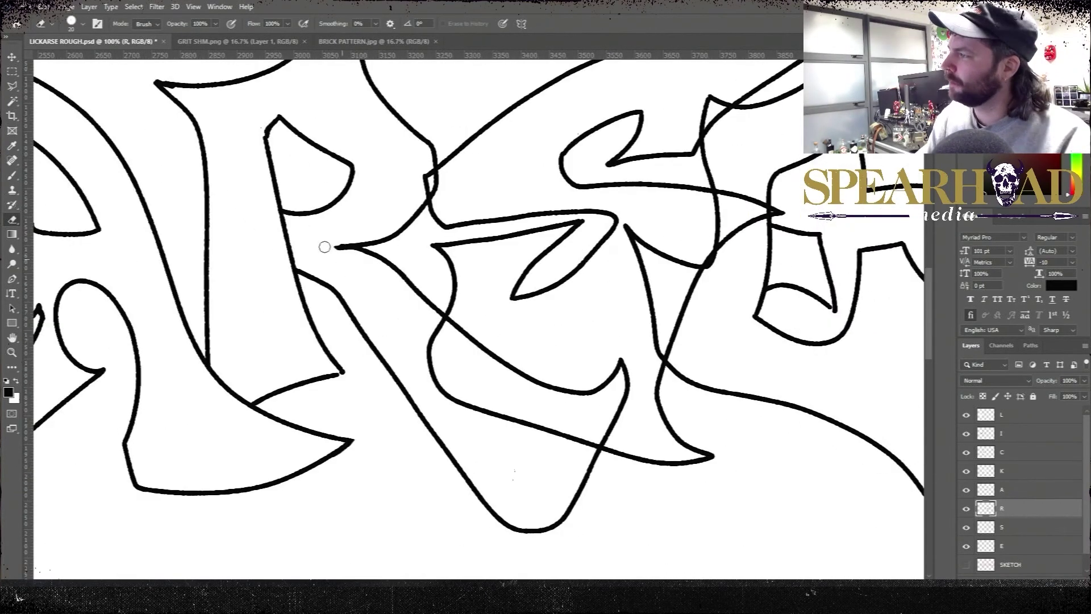
{"action": "key", "text": "w"}
{"action": "key", "text": "ctrl+d"}
{"action": "key", "text": "e"}
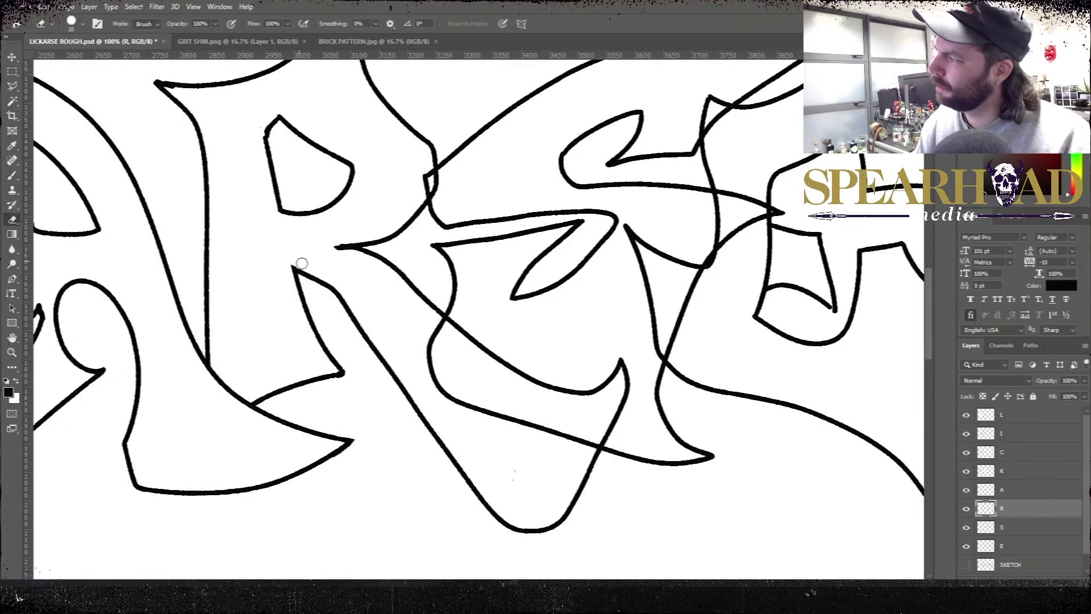
{"action": "key", "text": "w"}
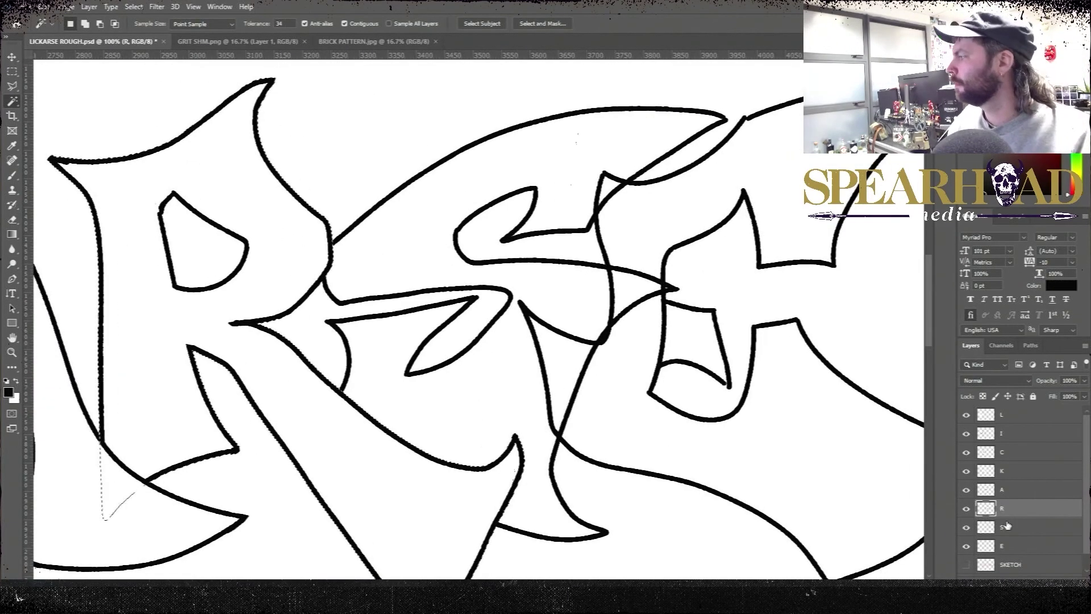
Fill the S's interior with white on the S layer
{"action": "left_click", "coordinate": [1007, 526]}
{"action": "key", "text": "ctrl+minus"}
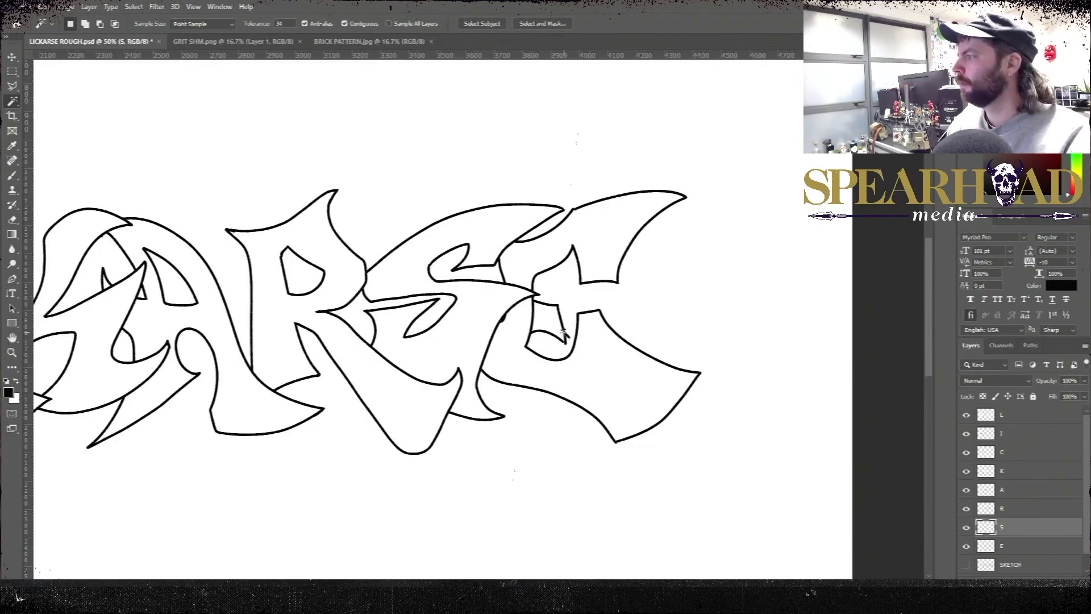
Nudge the E layer slightly left, closer to the S
{"action": "left_click", "coordinate": [562, 334], "text": "ctrl"}
{"action": "key", "text": "ctrl+plus"}
{"action": "key", "text": "ctrl+plus"}
{"action": "left_click_drag", "start_coordinate": [626, 329], "coordinate": [535, 331]}
{"action": "key", "text": "b"}
{"action": "left_click", "coordinate": [12, 57]}
{"action": "key", "text": "Left"}
{"action": "key", "text": "Left"}
{"action": "key", "text": "Left"}
{"action": "key", "text": "Left"}
{"action": "key", "text": "Left"}
{"action": "key", "text": "Left"}
{"action": "key", "text": "Left"}
{"action": "key", "text": "Left"}
{"action": "key", "text": "Left"}
{"action": "key", "text": "Left"}
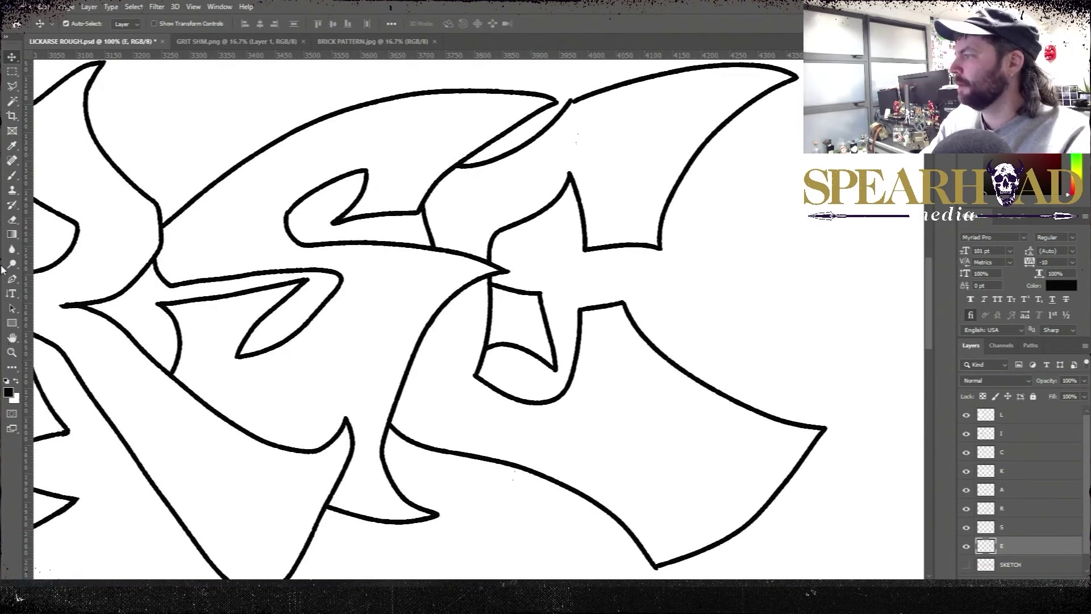
Review the complete lettering as a whole for spacing and balance between the letters
{"action": "key", "text": "e"}
{"action": "key", "text": "ctrl+minus"}
{"action": "key", "text": "ctrl+minus"}
{"action": "key", "text": "ctrl+minus"}
{"action": "key", "text": "ctrl+minus"}
{"action": "key", "text": "ctrl+minus"}
{"action": "key", "text": "ctrl+minus"}
{"action": "key", "text": "ctrl+plus"}
{"action": "key", "text": "ctrl+plus"}
{"action": "key", "text": "ctrl+plus"}
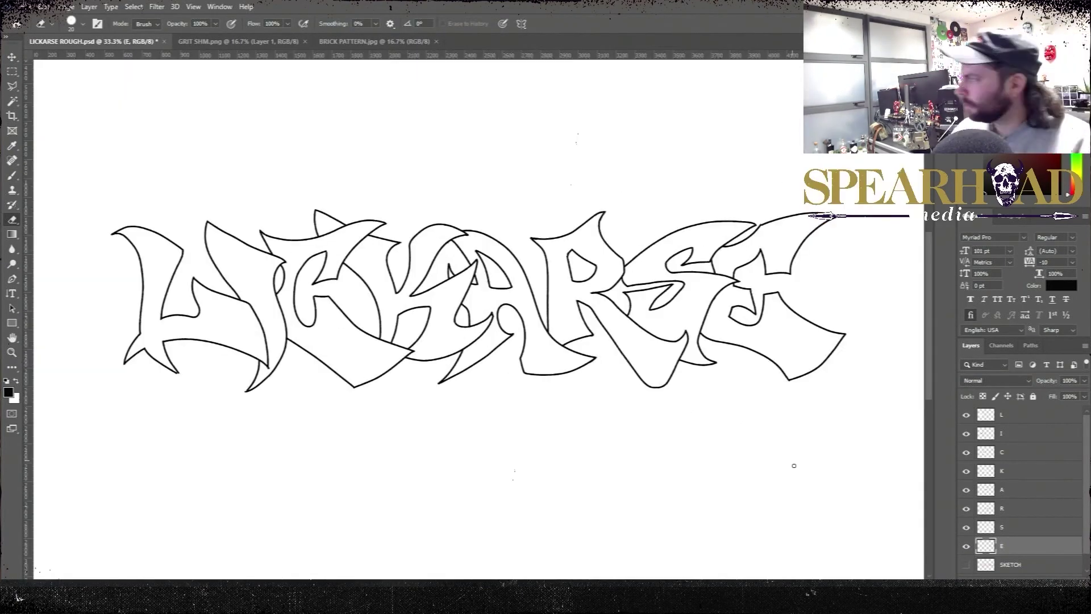
Warp the R by pulling its two upper corners upward and outward
{"action": "left_click", "coordinate": [1004, 508]}
{"action": "left_click", "coordinate": [66, 7]}
{"action": "mouse_move", "coordinate": [44, 6]}
{"action": "mouse_move", "coordinate": [62, 268]}
{"action": "left_click", "coordinate": [199, 340]}
{"action": "left_click_drag", "start_coordinate": [530, 211], "coordinate": [511, 201]}
{"action": "left_click_drag", "start_coordinate": [689, 211], "coordinate": [711, 188]}
{"action": "key", "text": "Return"}
Warp the A by pulling its right corners outward and shifting its middle slightly towards the R
{"action": "key", "text": "alt+bracketright"}
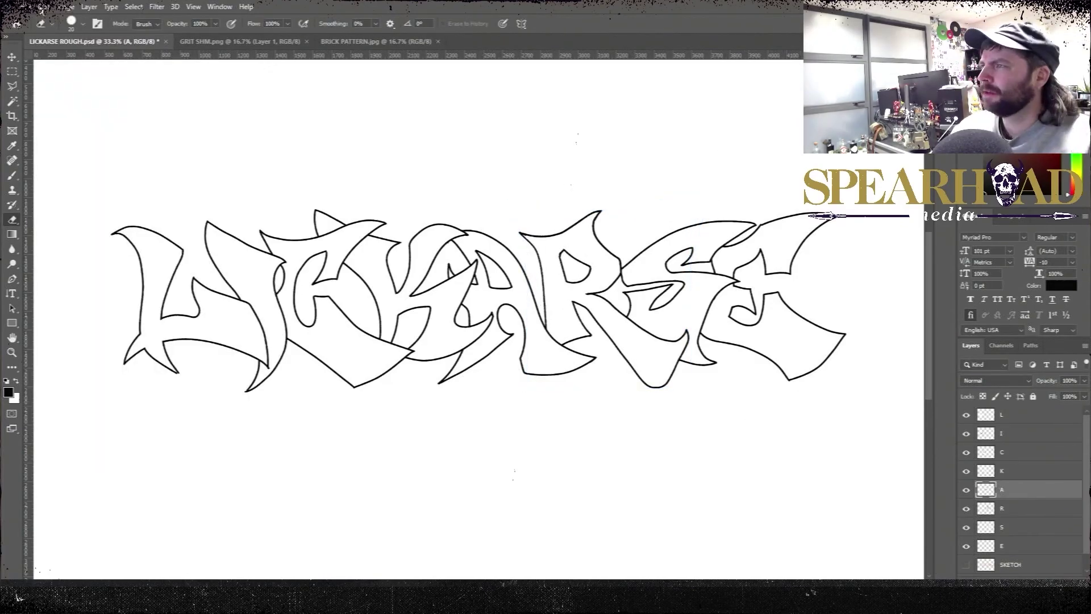
{"action": "key", "text": "ctrl+t"}
{"action": "left_click", "coordinate": [44, 7]}
{"action": "mouse_move", "coordinate": [61, 266]}
{"action": "left_click", "coordinate": [267, 340]}
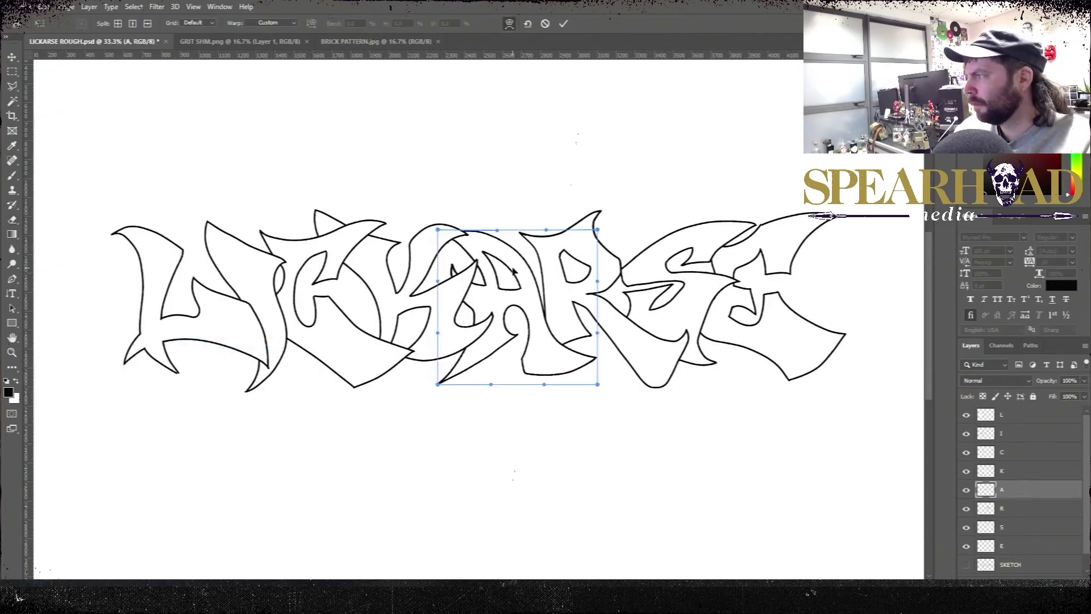
{"action": "left_click_drag", "start_coordinate": [597, 229], "coordinate": [608, 211]}
{"action": "left_click_drag", "start_coordinate": [597, 384], "coordinate": [615, 388]}
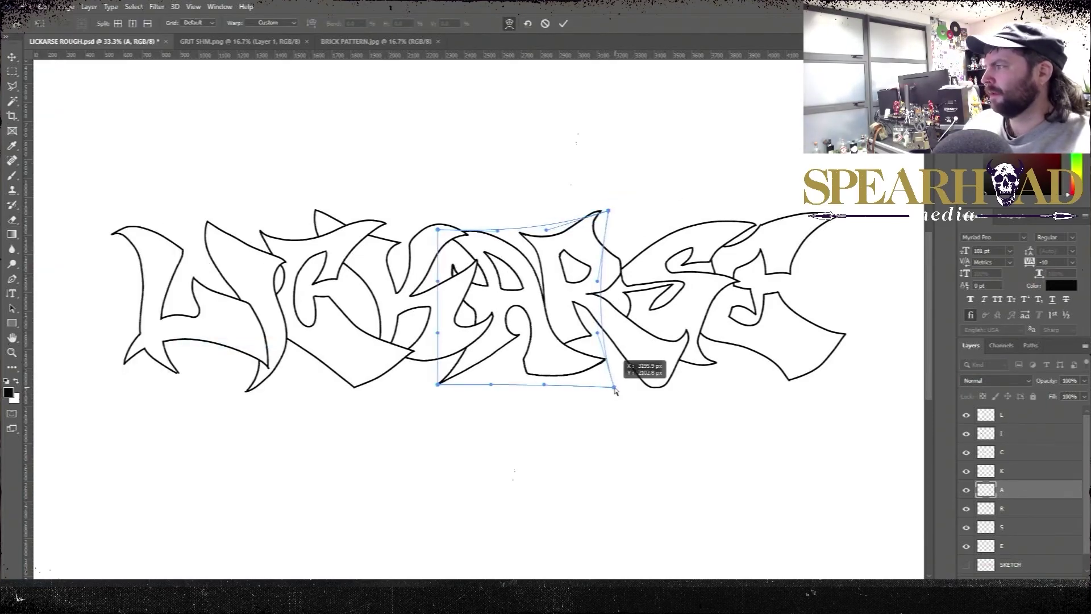
{"action": "left_click_drag", "start_coordinate": [514, 291], "coordinate": [521, 293]}
{"action": "key", "text": "Return"}
Rotate the A by about -2.8° and scale it down slightly from its lower-right corner
{"action": "key", "text": "ctrl+t"}
{"action": "left_click_drag", "start_coordinate": [668, 212], "coordinate": [663, 205]}
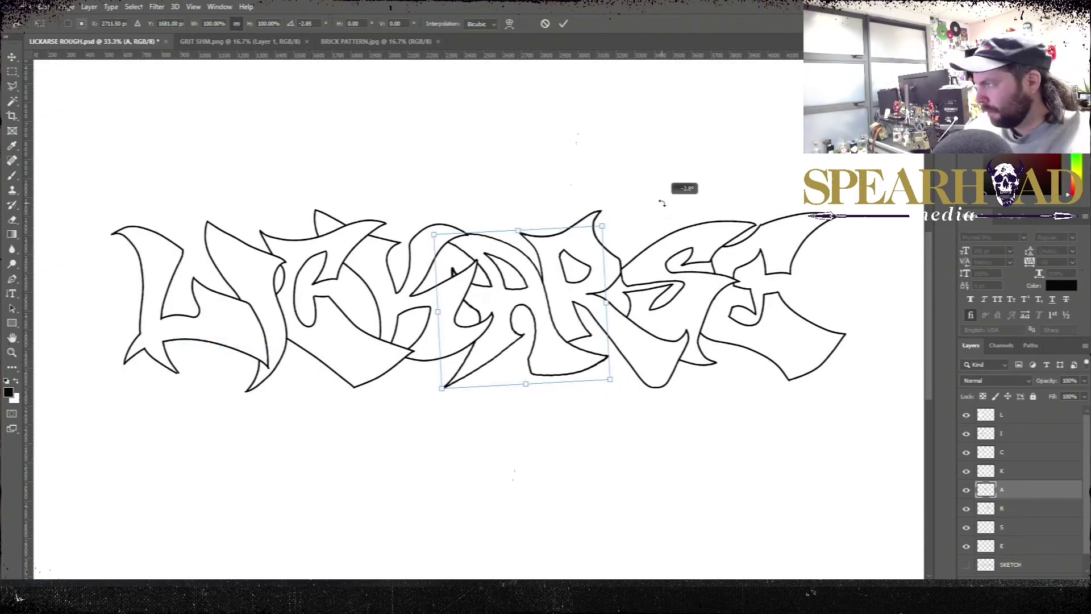
{"action": "left_click_drag", "start_coordinate": [610, 381], "coordinate": [605, 376]}
{"action": "key", "text": "Return"}
Rotate the S slightly counterclockwise and adjust its placement so its upper edge sits higher
{"action": "left_click", "coordinate": [991, 532]}
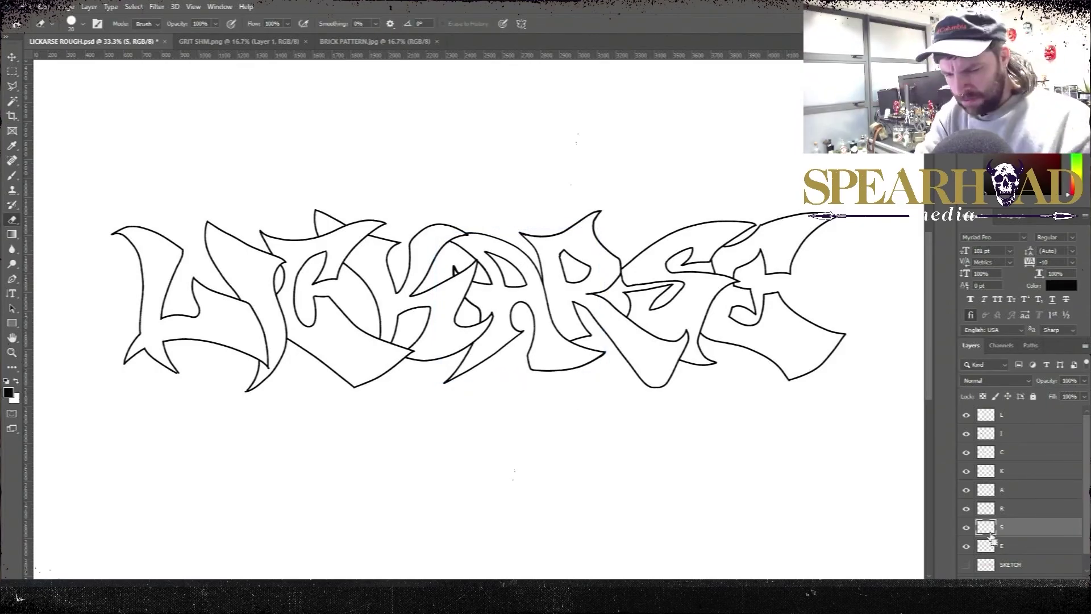
{"action": "key", "text": "ctrl+t"}
{"action": "left_click_drag", "start_coordinate": [784, 227], "coordinate": [780, 222]}
{"action": "left_click_drag", "start_coordinate": [685, 221], "coordinate": [693, 222]}
{"action": "key", "text": "Return"}
{"action": "key", "text": "ctrl+t"}
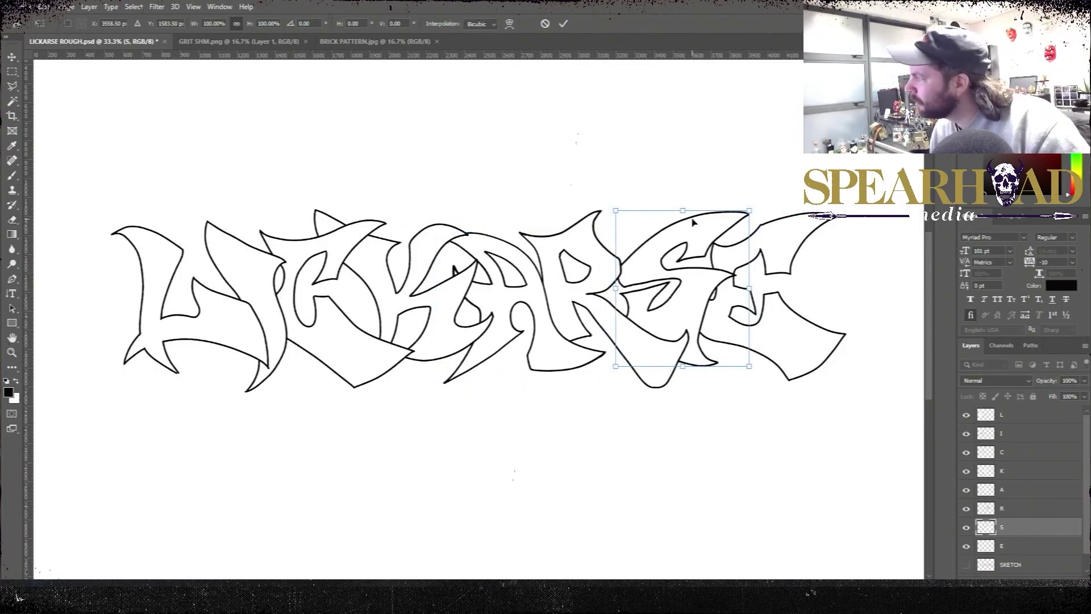
{"action": "key", "text": "Return"}
Warp the E by pulling its lower-right corner outward and reshaping its middle and lower body
{"action": "left_click", "coordinate": [1017, 546]}
{"action": "left_click", "coordinate": [44, 7]}
{"action": "left_click", "coordinate": [324, 302]}
{"action": "left_click_drag", "start_coordinate": [847, 382], "coordinate": [849, 387]}
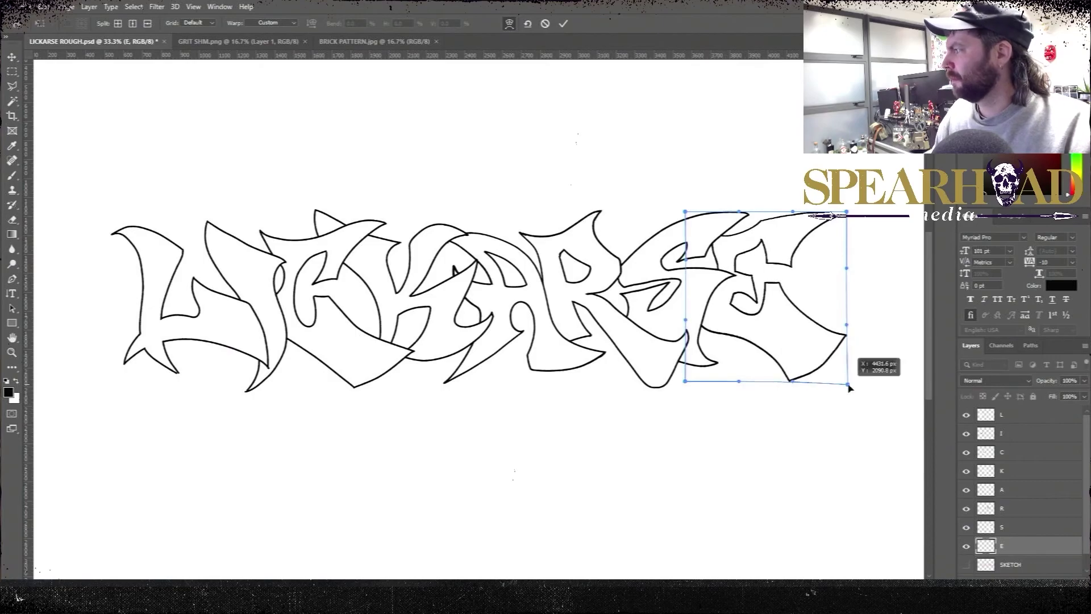
{"action": "left_click_drag", "start_coordinate": [790, 300], "coordinate": [788, 296]}
{"action": "left_click_drag", "start_coordinate": [759, 346], "coordinate": [760, 366]}
{"action": "key", "text": "Return"}
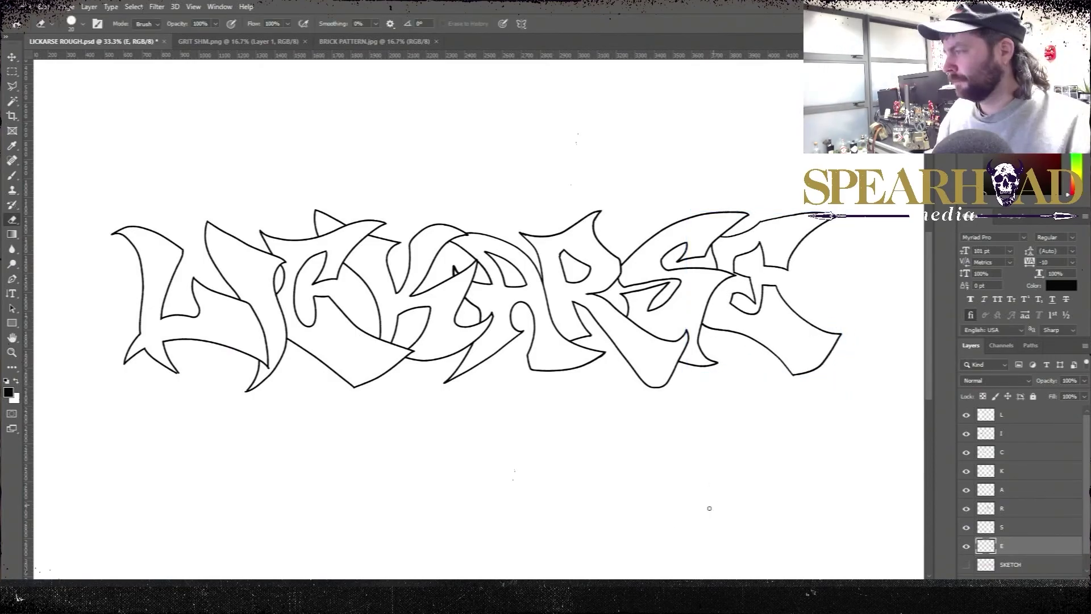
Examine the lower outlines of the L, I and C up close
{"action": "key", "text": "ctrl+plus"}
{"action": "key", "text": "ctrl+plus"}
{"action": "left_click_drag", "start_coordinate": [678, 505], "coordinate": [999, 423]}
{"action": "left_click", "coordinate": [999, 417]}
{"action": "key", "text": "b"}
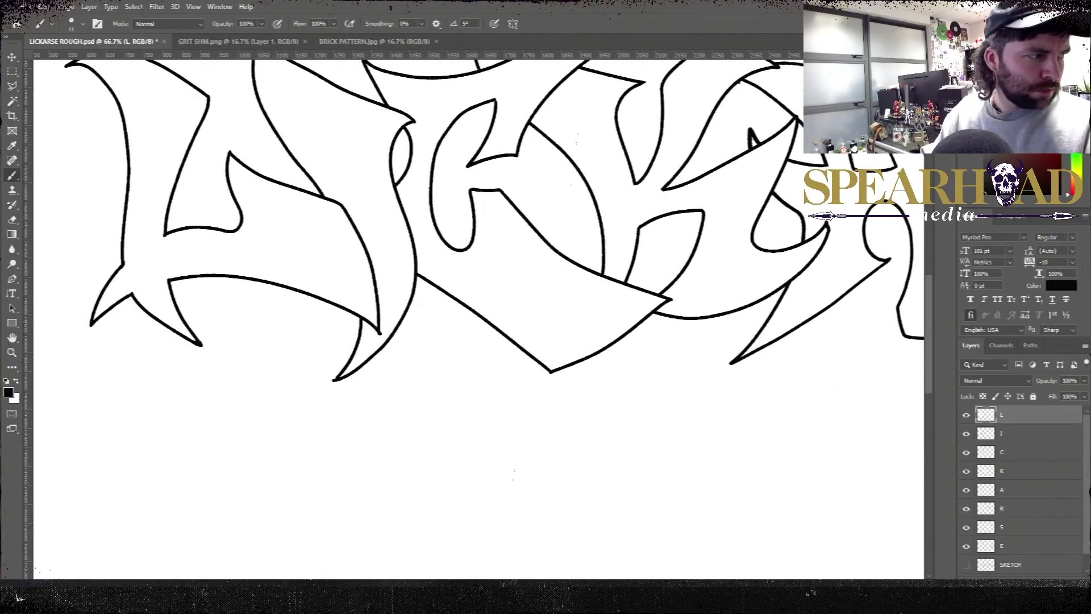
{"action": "key", "text": "e"}
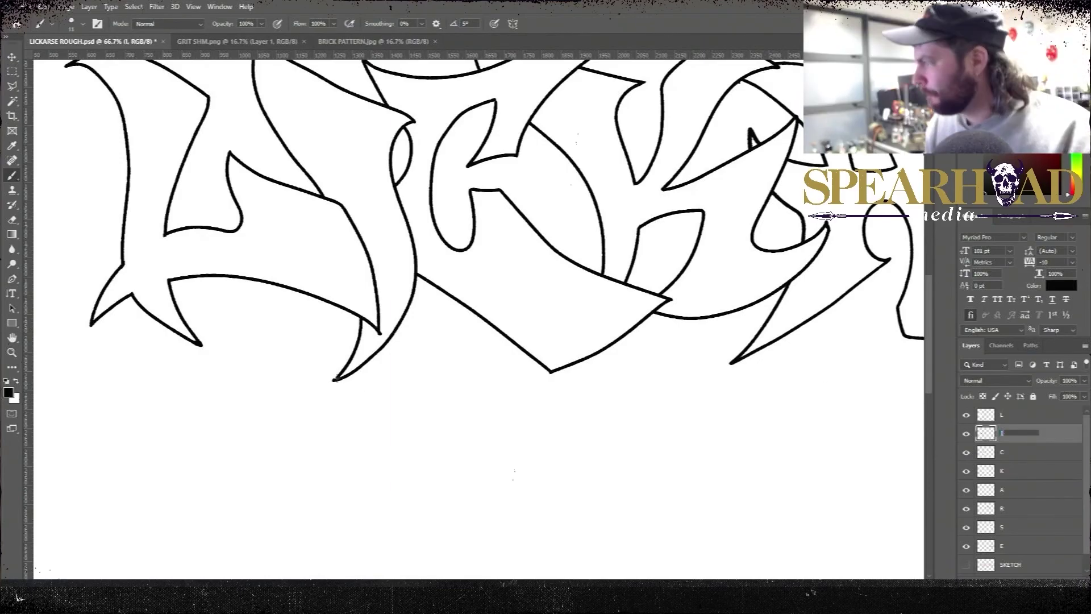
{"action": "key", "text": "ctrl+minus"}
{"action": "key", "text": "ctrl+minus"}
{"action": "key", "text": "ctrl+minus"}
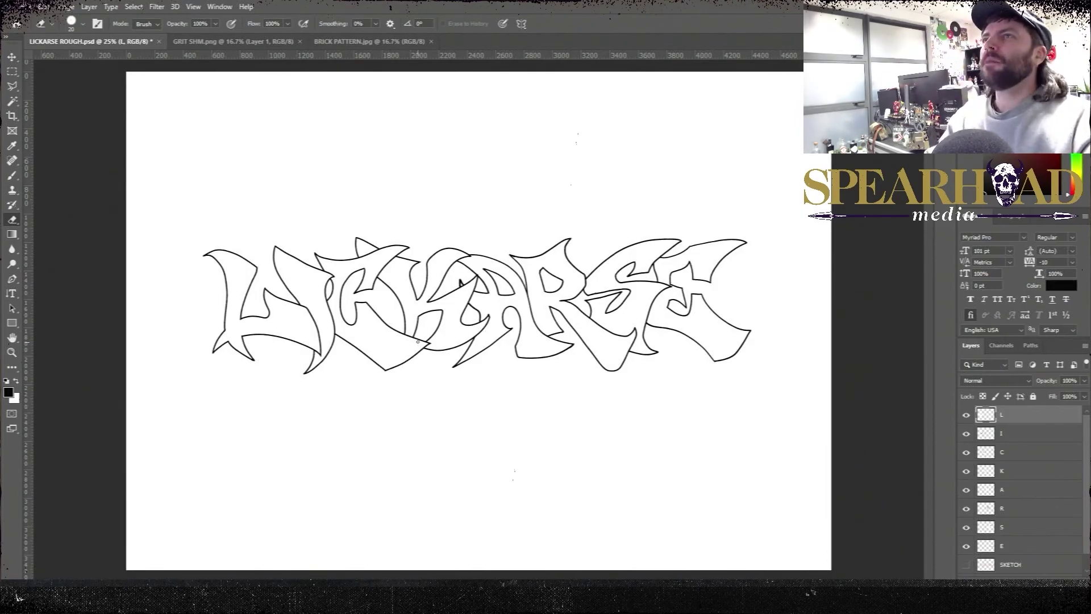
Select all the letter layers from L through E and duplicate them
{"action": "left_click", "coordinate": [1009, 544], "text": "shift"}
{"action": "right_click", "coordinate": [1009, 544]}
{"action": "left_click", "coordinate": [989, 119]}
{"action": "left_click", "coordinate": [642, 161]}
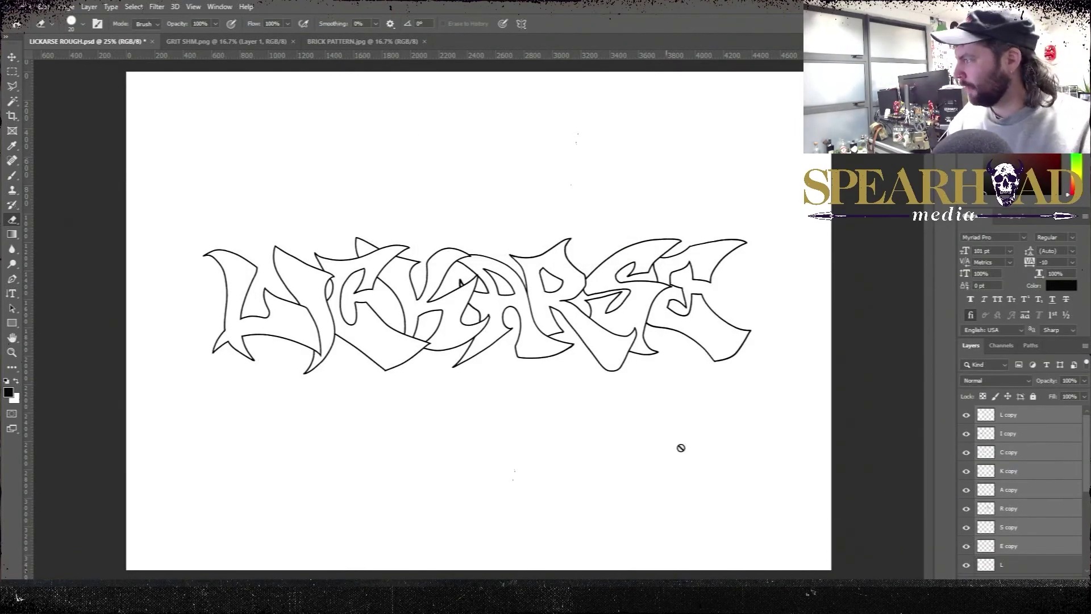
{"action": "right_click", "coordinate": [1001, 452]}
{"action": "left_click", "coordinate": [921, 454]}
{"action": "left_click_drag", "start_coordinate": [1012, 415], "coordinate": [1011, 538]}
{"action": "left_click", "coordinate": [987, 529], "text": "ctrl"}
{"action": "key", "text": "shift+F5"}
{"action": "left_click", "coordinate": [548, 159]}
{"action": "left_click", "coordinate": [530, 246]}
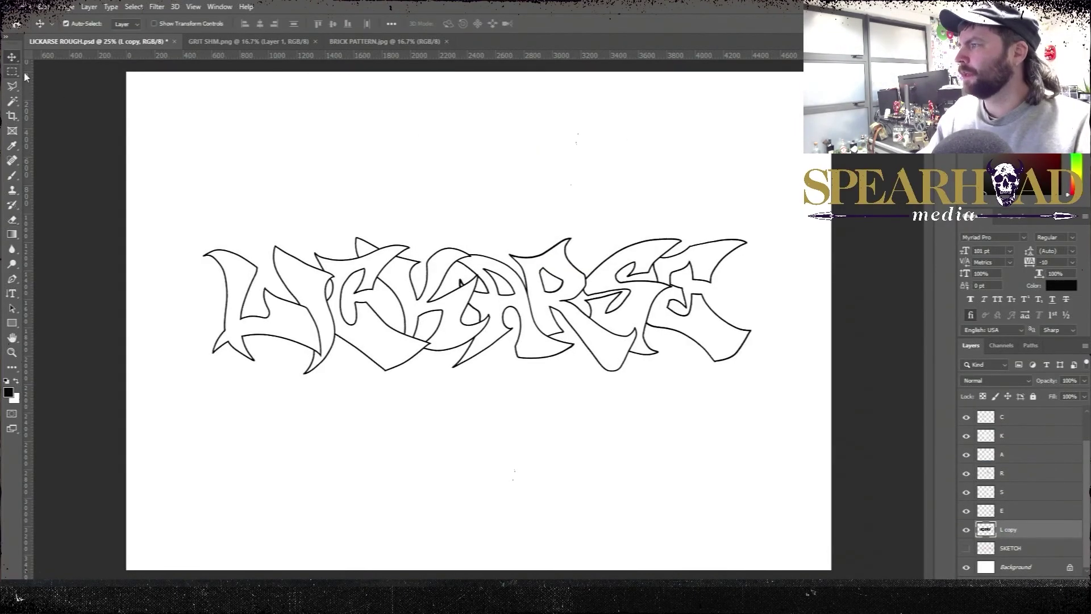
{"action": "key", "text": "shift+Down"}
{"action": "key", "text": "shift+Down"}
{"action": "key", "text": "shift+Down"}
{"action": "key", "text": "shift+Down"}
{"action": "key", "text": "shift+Left"}
{"action": "key", "text": "shift+Left"}
{"action": "key", "text": "shift+Left"}
{"action": "key", "text": "shift+Left"}
{"action": "key", "text": "Delete"}
Select the interior of the E on its own layer and fill it with white
{"action": "left_click", "coordinate": [1009, 529]}
{"action": "key", "text": "w"}
{"action": "left_click", "coordinate": [708, 326]}
{"action": "key", "text": "shift+F5"}
{"action": "left_click", "coordinate": [550, 159]}
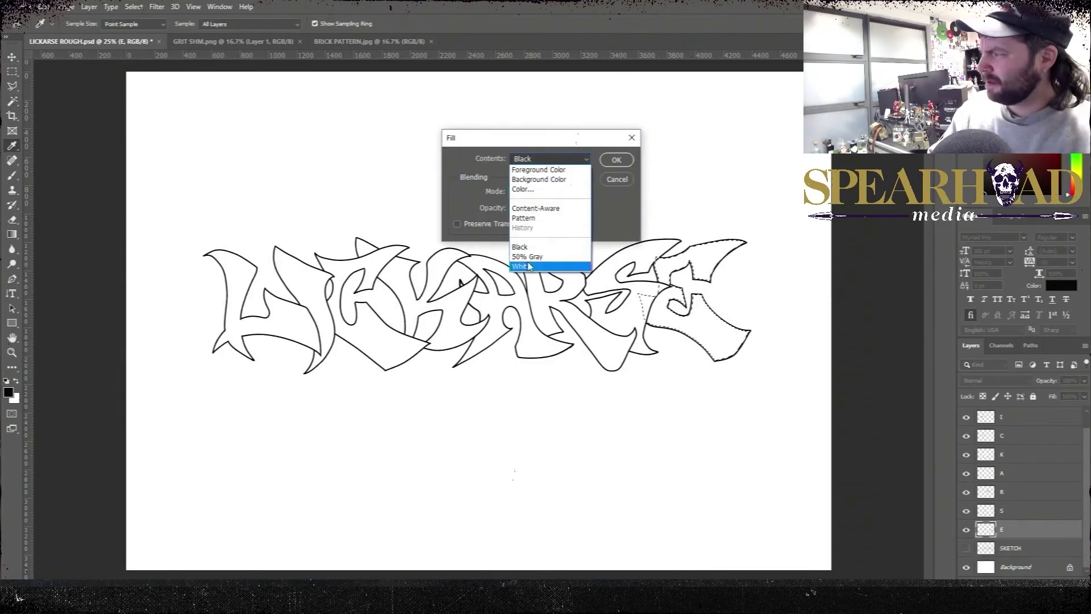
{"action": "left_click", "coordinate": [530, 267]}
{"action": "left_click", "coordinate": [617, 160]}
Duplicate all the letter layers from L through E, merge the copies and place the merged layer directly beneath the E layer
{"action": "left_click", "coordinate": [1026, 420], "text": "shift"}
{"action": "right_click", "coordinate": [1030, 424]}
{"action": "left_click", "coordinate": [927, 163]}
{"action": "right_click", "coordinate": [1002, 446]}
{"action": "left_click", "coordinate": [938, 446]}
{"action": "left_click_drag", "start_coordinate": [1013, 418], "coordinate": [1013, 538]}
Fill the whole silhouette of the merged letter copy with black and deselect it
{"action": "left_click", "coordinate": [986, 530], "text": "ctrl"}
{"action": "key", "text": "shift+F5"}
{"action": "left_click", "coordinate": [534, 161]}
{"action": "left_click", "coordinate": [530, 246]}
{"action": "left_click", "coordinate": [617, 160]}
{"action": "key", "text": "ctrl+d"}
Nudge the black silhouette downward in large steps so it forms a drop shadow beneath the lettering
{"action": "key", "text": "v"}
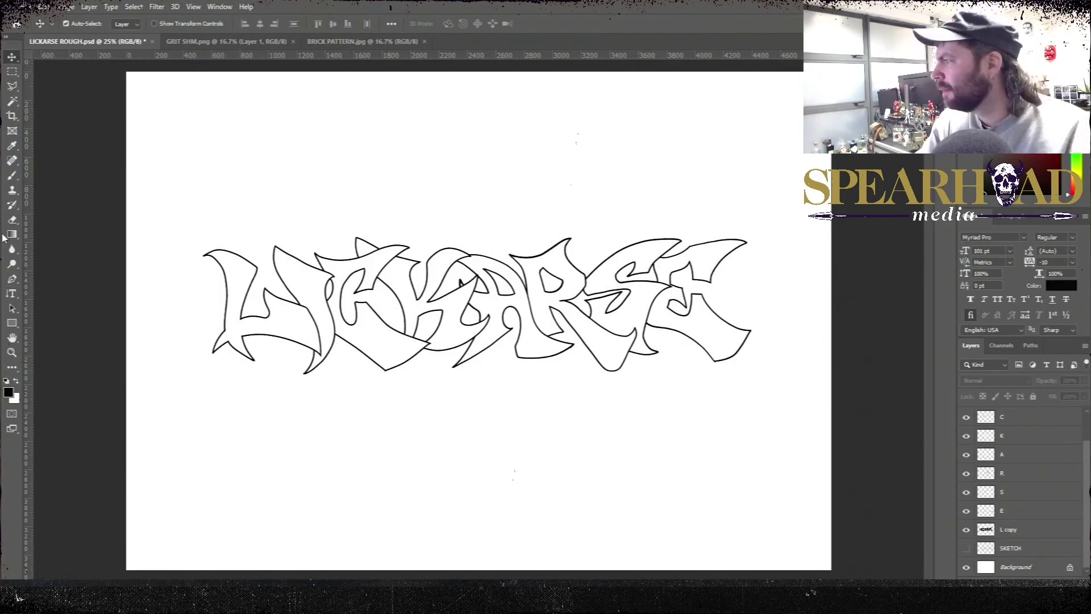
{"action": "key", "text": "shift+Down"}
{"action": "key", "text": "shift+Down"}
{"action": "key", "text": "shift+Down"}
{"action": "key", "text": "shift+Down"}
{"action": "key", "text": "shift+Down"}
{"action": "key", "text": "shift+Down"}
{"action": "key", "text": "shift+Down"}
{"action": "key", "text": "shift+Down"}
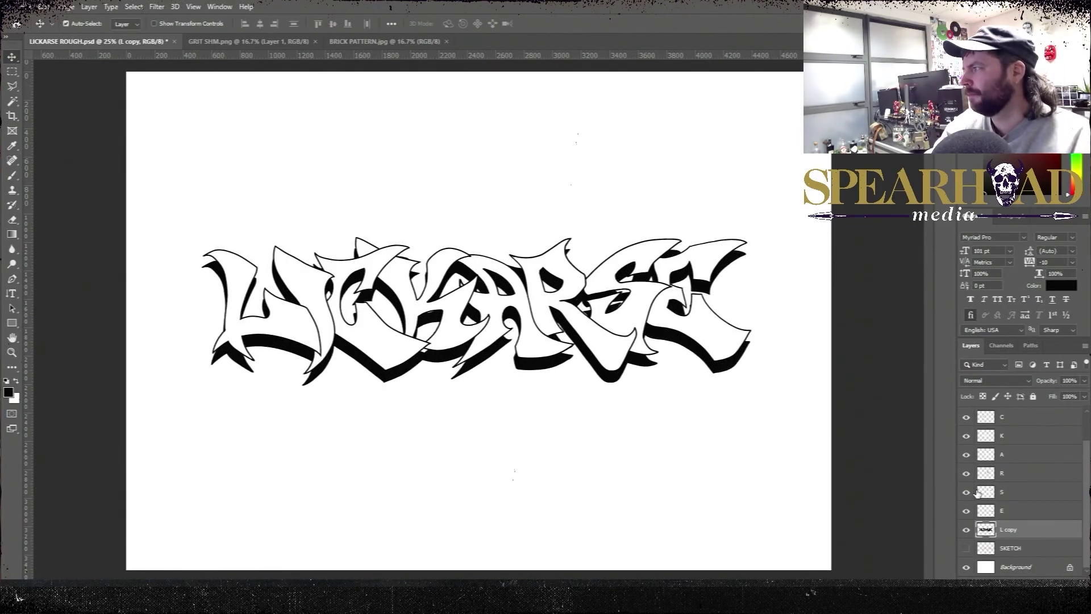
{"action": "key", "text": "shift+Down"}
{"action": "key", "text": "shift+Down"}
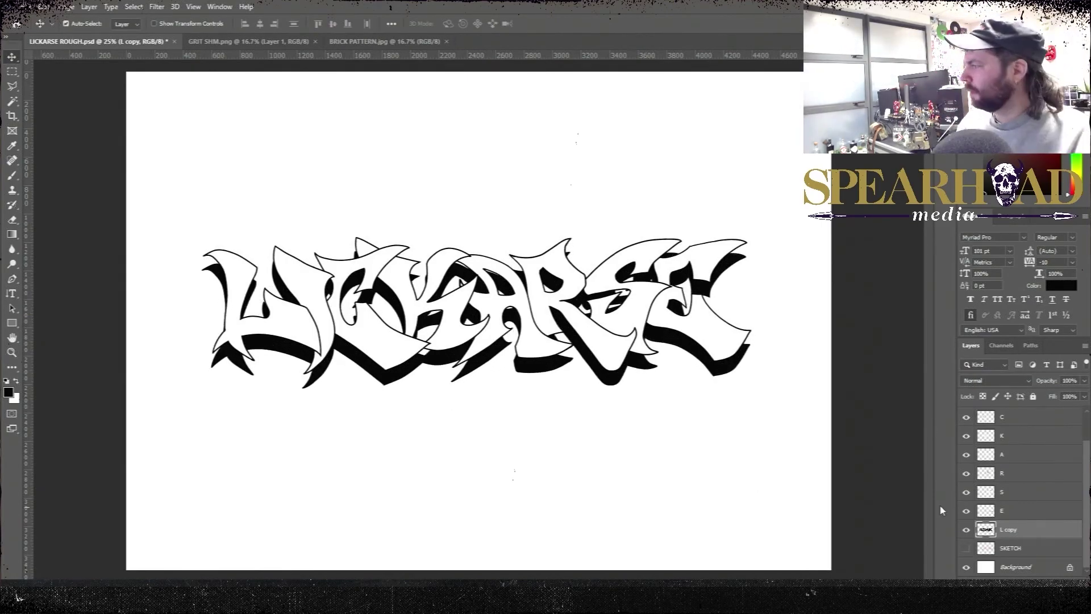
Name the black silhouette layer SHADOW and add a new empty layer directly above it
{"action": "left_click", "coordinate": [1052, 586]}
{"action": "key", "text": "ctrl+plus"}
{"action": "key", "text": "ctrl+plus"}
{"action": "left_click_drag", "start_coordinate": [86, 245], "coordinate": [701, 368]}
{"action": "key", "text": "ctrl+plus"}
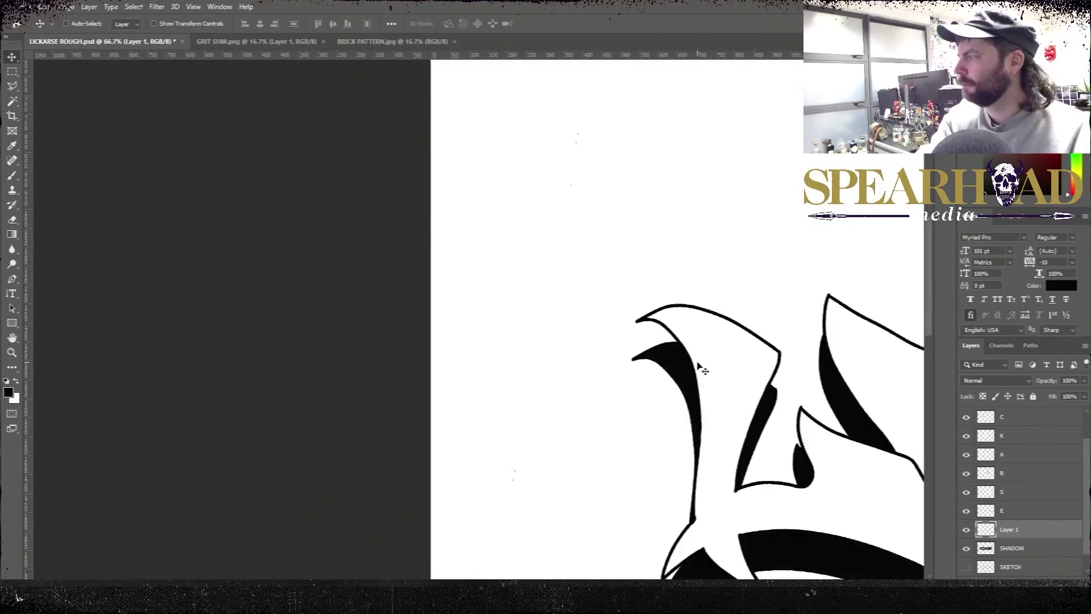
Brush black into the gaps between the L's outer tips and its shadow on the SHADOW layer
{"action": "key", "text": "ctrl+plus"}
{"action": "left_click_drag", "start_coordinate": [910, 500], "coordinate": [568, 265]}
{"action": "left_click", "coordinate": [386, 131]}
{"action": "key", "text": "b"}
{"action": "scroll", "coordinate": [427, 328], "scroll_direction": "down", "scroll_amount": 2}
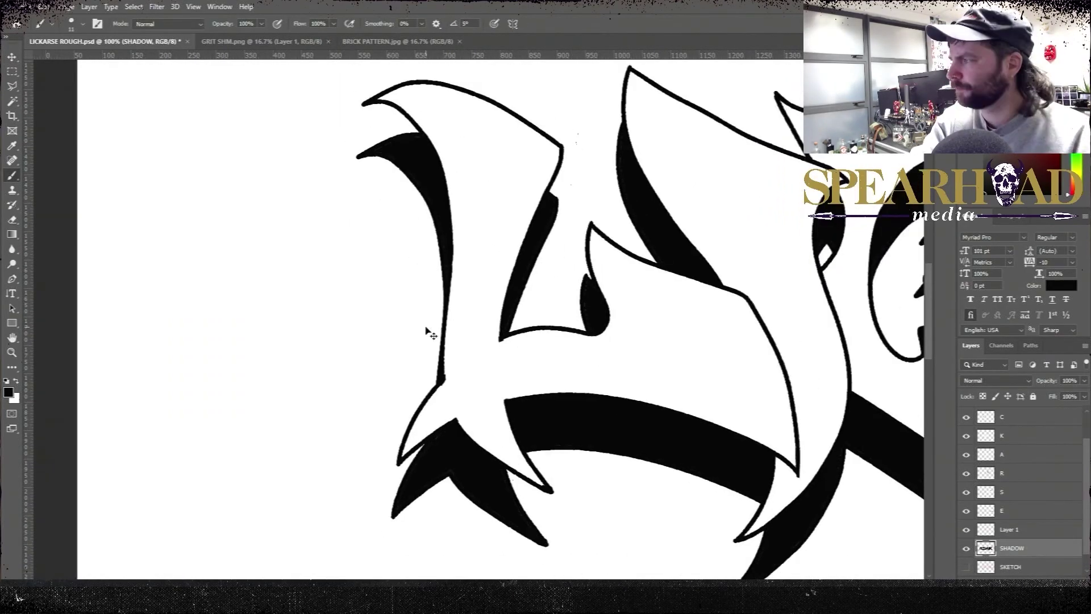
{"action": "key", "text": "ctrl+z"}
{"action": "key", "text": "ctrl+z"}
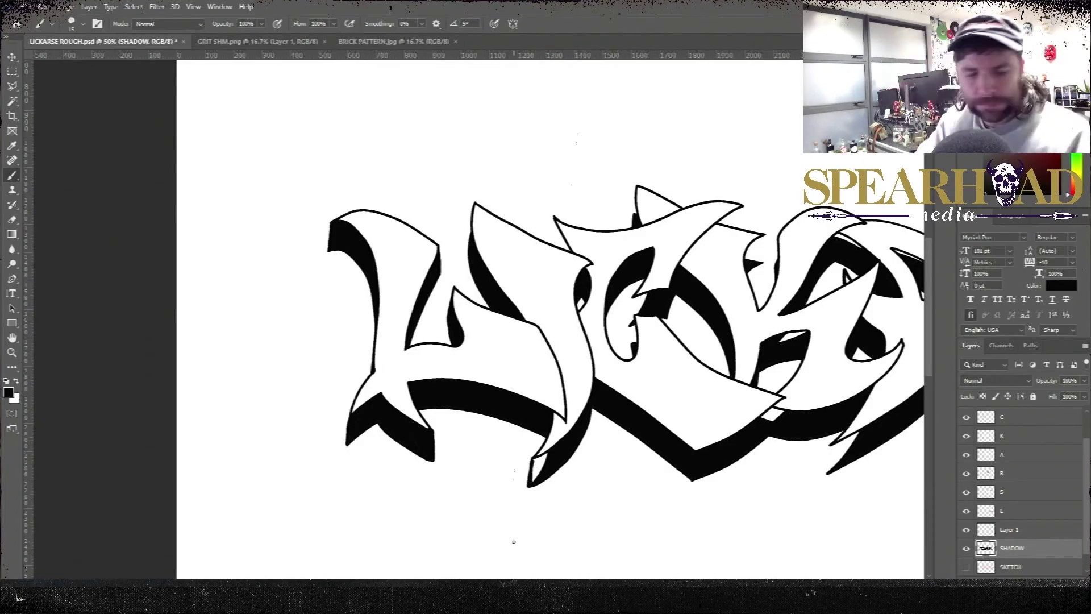
Trim the shadow edge at the I's lower tip and fill the gap there with black
{"action": "key", "text": "e"}
{"action": "left_click_drag", "start_coordinate": [528, 488], "coordinate": [528, 459]}
{"action": "key", "text": "b"}
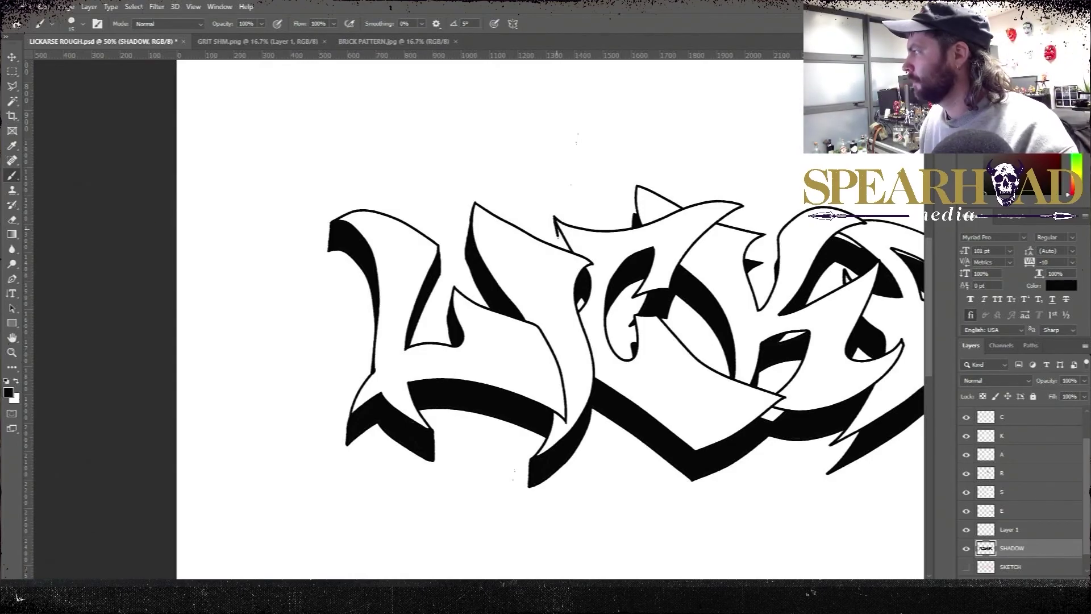
Brush black into the shadow gaps around the C and the K's upper arm
{"action": "left_click_drag", "start_coordinate": [633, 319], "coordinate": [586, 303]}
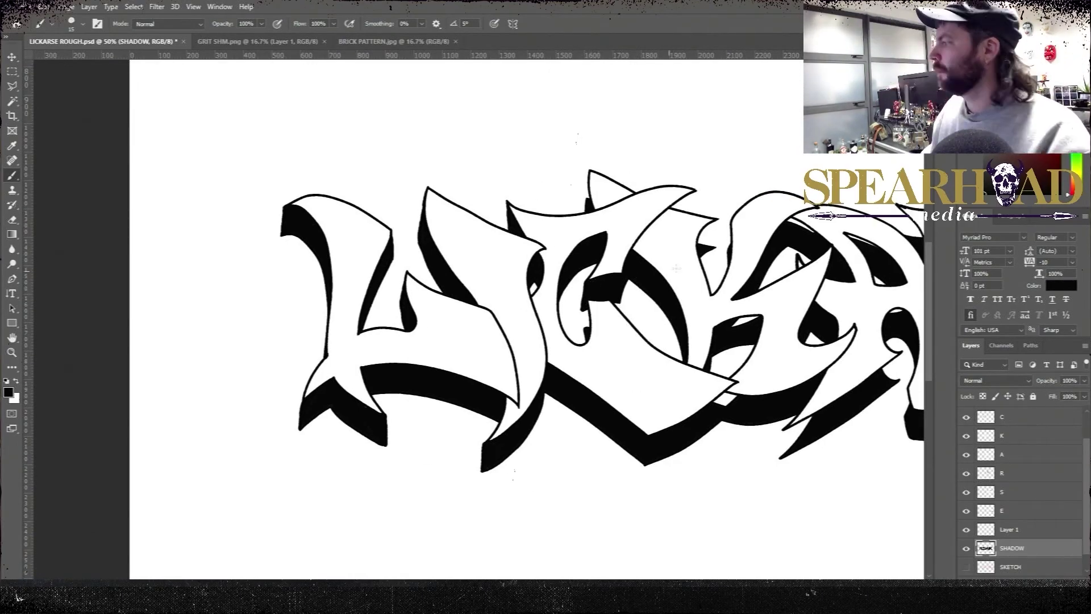
{"action": "left_click_drag", "start_coordinate": [676, 269], "coordinate": [589, 217]}
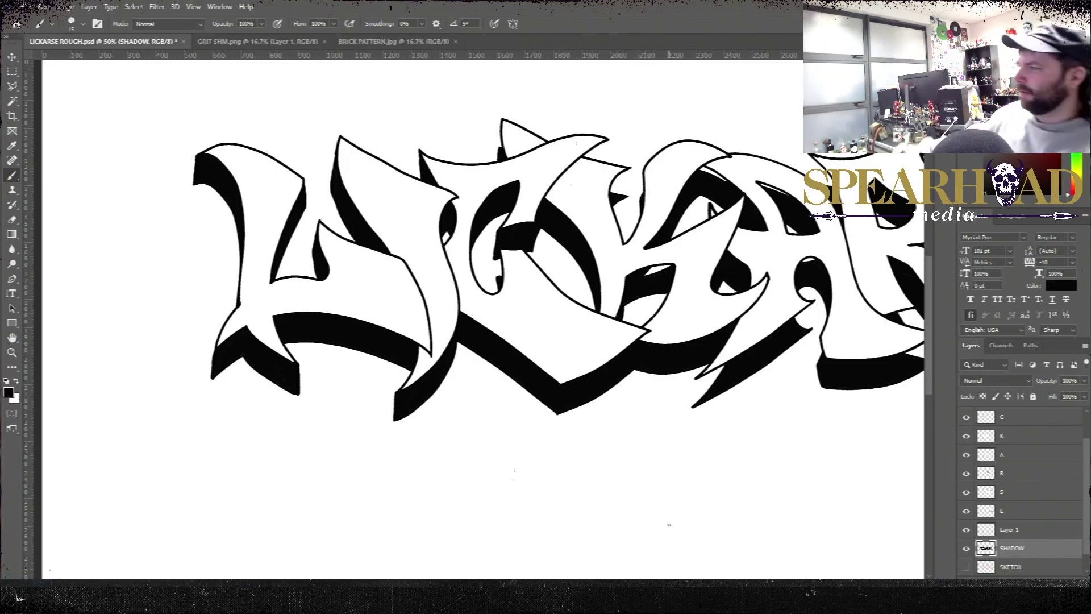
{"action": "left_click_drag", "start_coordinate": [500, 277], "coordinate": [479, 325]}
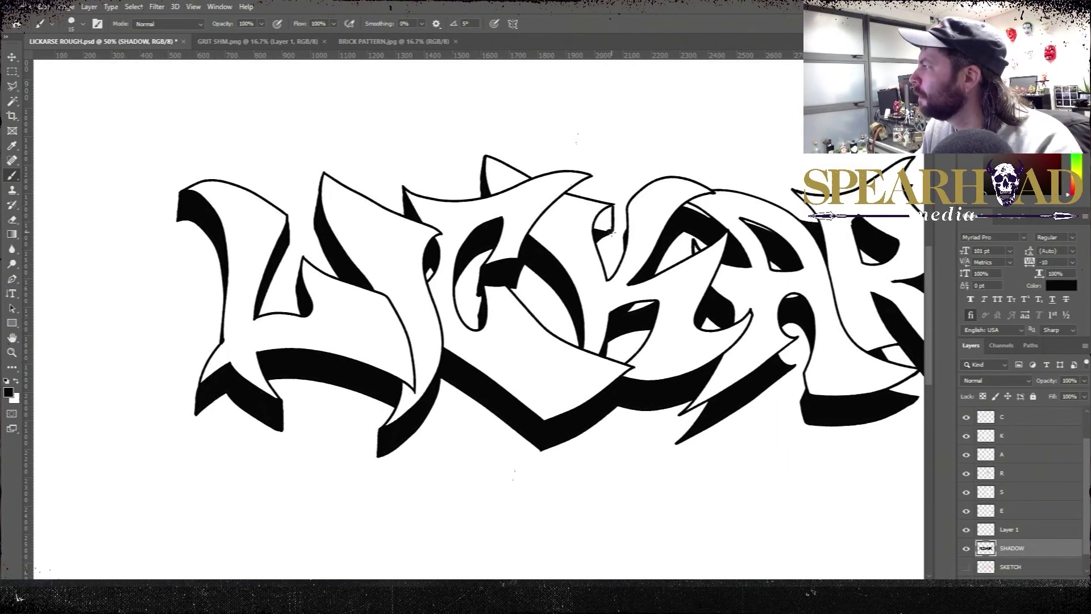
{"action": "left_click_drag", "start_coordinate": [608, 218], "coordinate": [513, 206]}
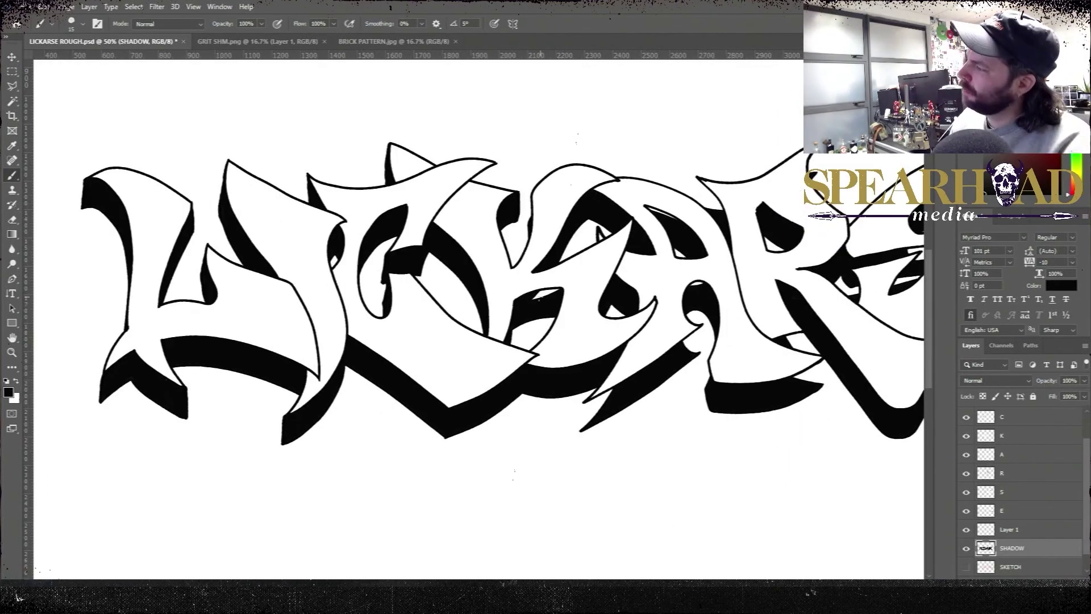
Brush black into the shadow gaps at the tips, feet and inner corners of the A, R, S and E
{"action": "left_click_drag", "start_coordinate": [724, 405], "coordinate": [674, 355]}
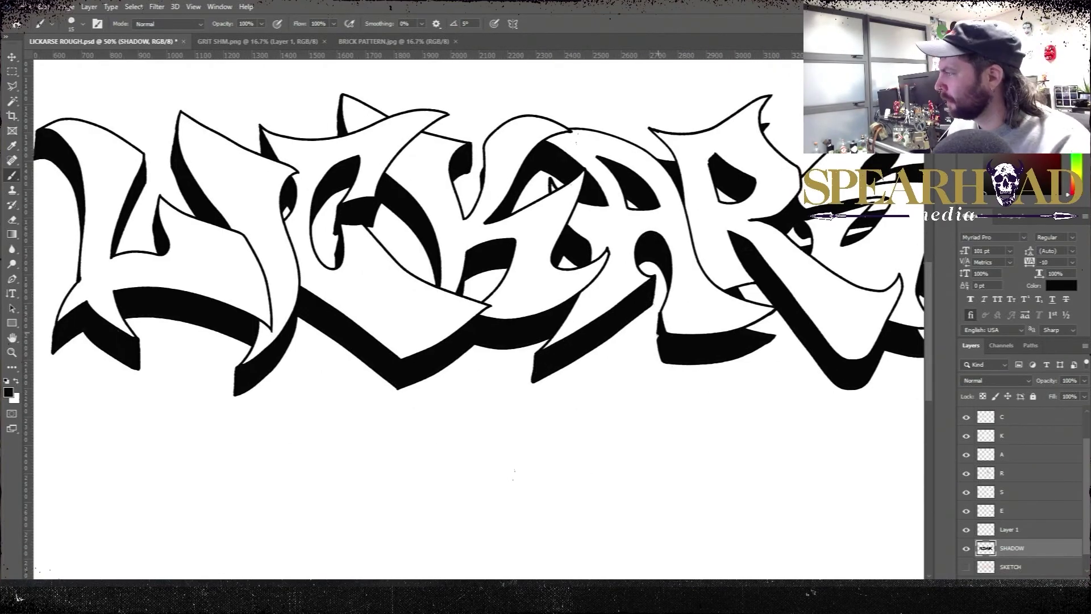
{"action": "mouse_move", "coordinate": [779, 311]}
{"action": "left_mouse_down"}
{"action": "mouse_move", "coordinate": [652, 331]}
{"action": "mouse_move", "coordinate": [625, 349]}
{"action": "left_mouse_up"}
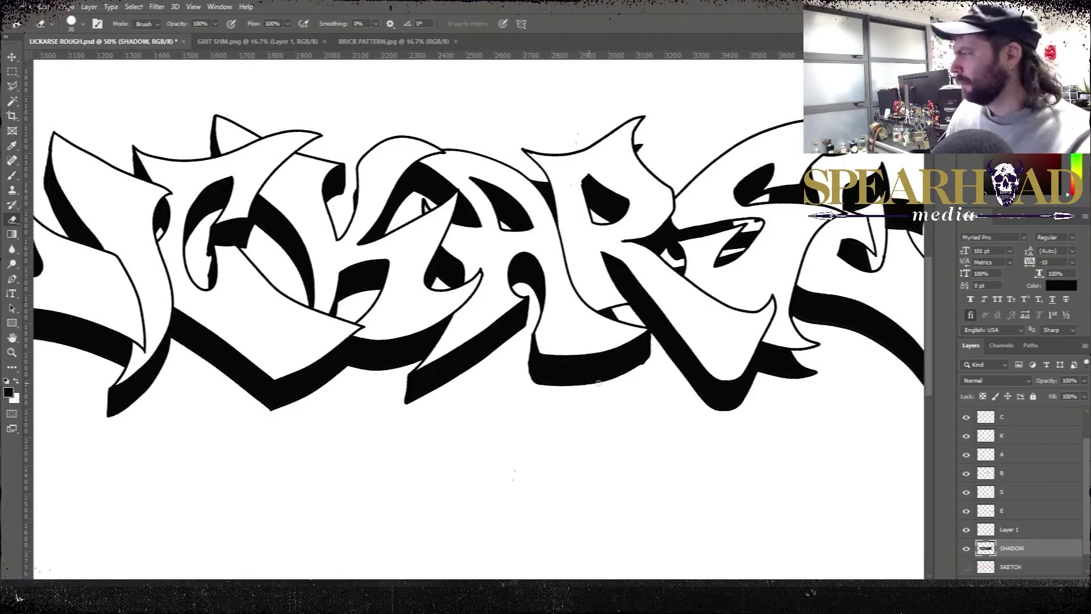
{"action": "left_click_drag", "start_coordinate": [527, 156], "coordinate": [360, 205]}
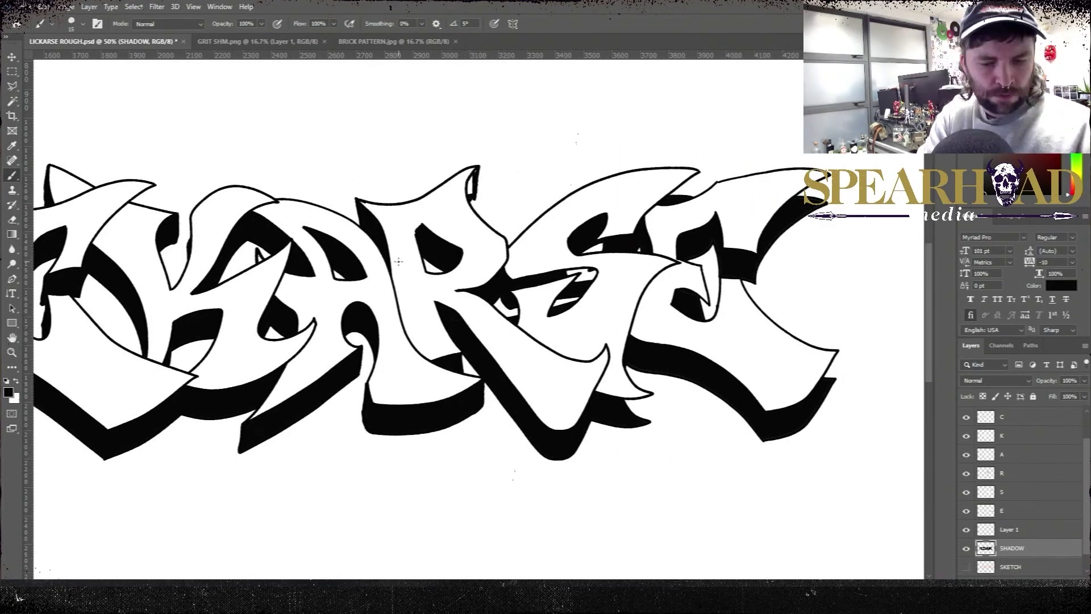
{"action": "left_click_drag", "start_coordinate": [506, 301], "coordinate": [507, 310]}
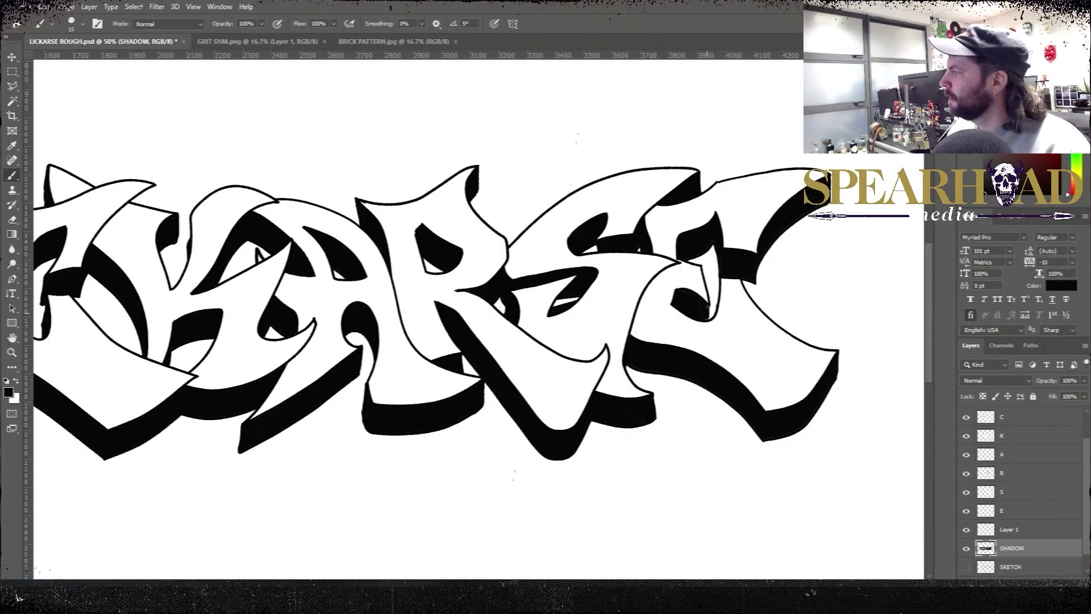
Duplicate the L layer and fill the original L silhouette with black
{"action": "key", "text": "ctrl+minus"}
{"action": "key", "text": "ctrl+minus"}
{"action": "key", "text": "ctrl+minus"}
{"action": "key", "text": "ctrl+plus"}
{"action": "key", "text": "ctrl+plus"}
{"action": "scroll", "coordinate": [1015, 419], "scroll_direction": "up", "scroll_amount": 2}
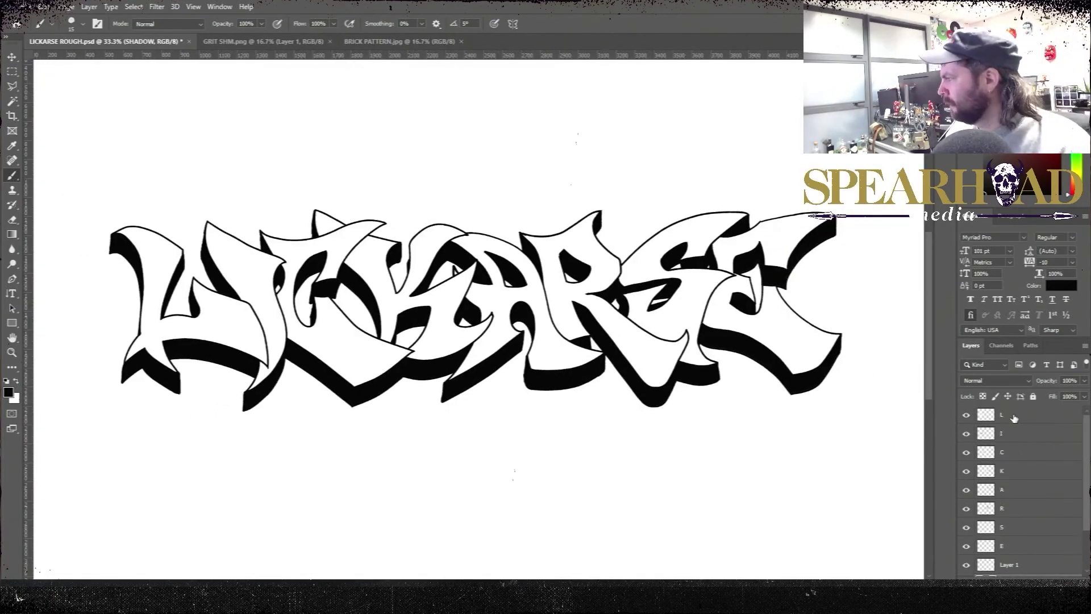
{"action": "left_click", "coordinate": [1016, 418]}
{"action": "right_click", "coordinate": [1015, 418]}
{"action": "left_click", "coordinate": [961, 165]}
{"action": "key", "text": "Return"}
{"action": "left_click", "coordinate": [58, 9]}
{"action": "left_click", "coordinate": [59, 9]}
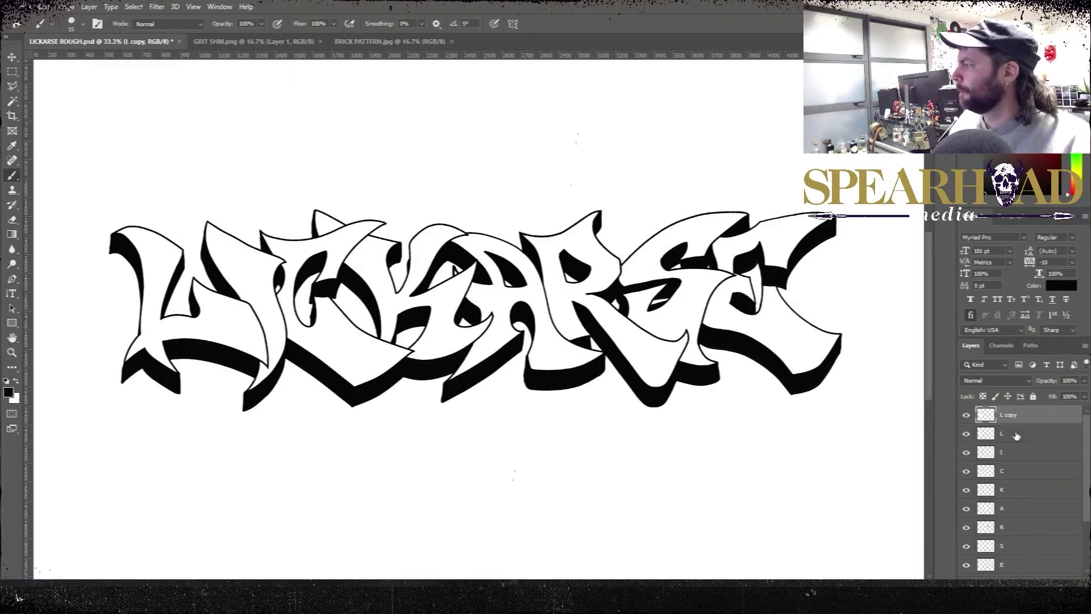
{"action": "left_click", "coordinate": [1016, 436]}
{"action": "left_click", "coordinate": [989, 435], "text": "ctrl"}
{"action": "key", "text": "Return"}
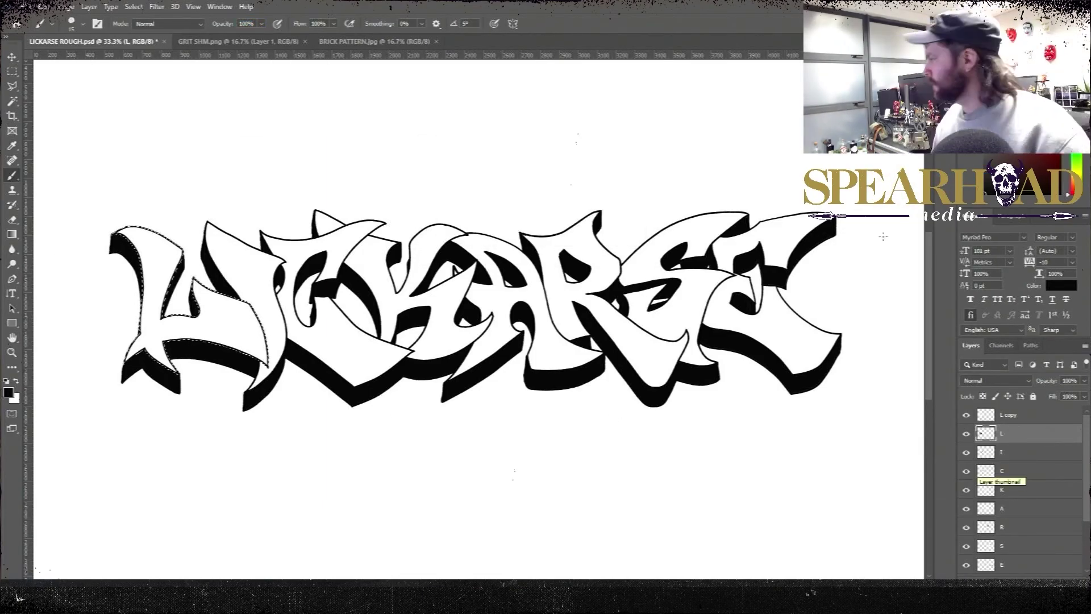
Duplicate the I layer and fill the original I silhouette with black
{"action": "right_click", "coordinate": [1001, 453]}
{"action": "left_click", "coordinate": [961, 199]}
{"action": "key", "text": "Return"}
{"action": "key", "text": "ctrl+d"}
{"action": "left_click", "coordinate": [1002, 471]}
{"action": "left_click", "coordinate": [984, 471], "text": "ctrl"}
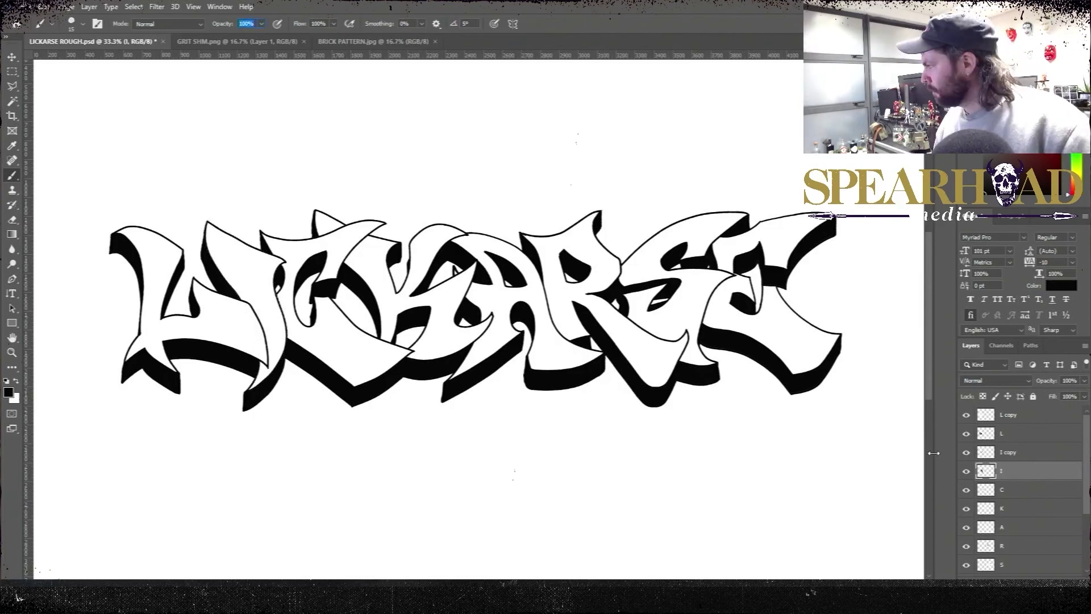
Duplicate the C layer and fill the original C silhouette with black
{"action": "right_click", "coordinate": [1003, 490]}
{"action": "left_click", "coordinate": [961, 236]}
{"action": "key", "text": "Return"}
{"action": "left_click", "coordinate": [1002, 509]}
{"action": "left_click", "coordinate": [984, 508], "text": "ctrl"}
{"action": "key", "text": "shift+F5"}
{"action": "key", "text": "Return"}
Duplicate the K layer and fill the original K silhouette with black
{"action": "left_click", "coordinate": [1035, 528]}
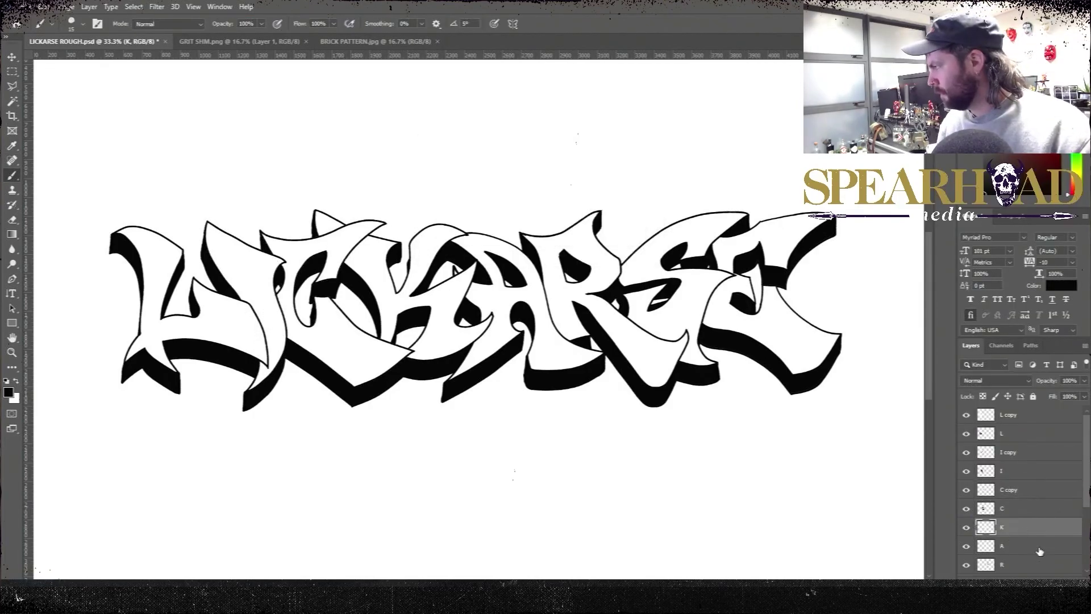
{"action": "right_click", "coordinate": [1038, 529]}
{"action": "left_click", "coordinate": [961, 171]}
{"action": "key", "text": "Return"}
{"action": "left_click", "coordinate": [1003, 545]}
{"action": "left_click", "coordinate": [985, 545], "text": "ctrl"}
{"action": "key", "text": "shift+F5"}
{"action": "key", "text": "Return"}
Duplicate the A layer and fill the original A silhouette with black
{"action": "right_click", "coordinate": [1019, 564]}
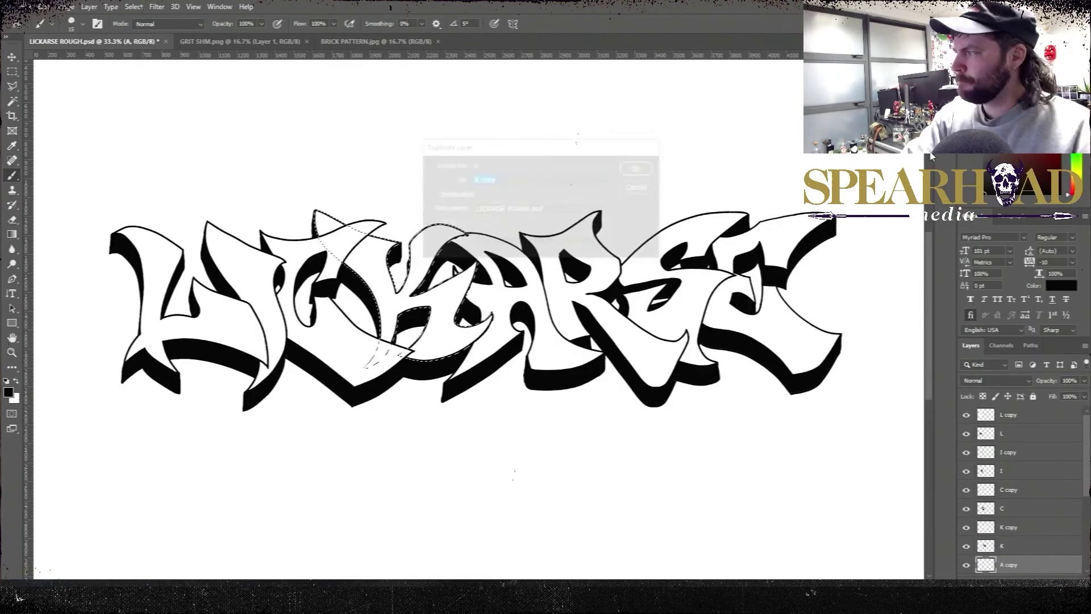
{"action": "key", "text": "ctrl+d"}
{"action": "scroll", "coordinate": [1001, 524], "scroll_direction": "down", "scroll_amount": 3}
{"action": "left_click", "coordinate": [1001, 523]}
{"action": "left_click", "coordinate": [985, 524], "text": "ctrl"}
{"action": "key", "text": "shift+F5"}
{"action": "key", "text": "Return"}
{"action": "key", "text": "ctrl+d"}
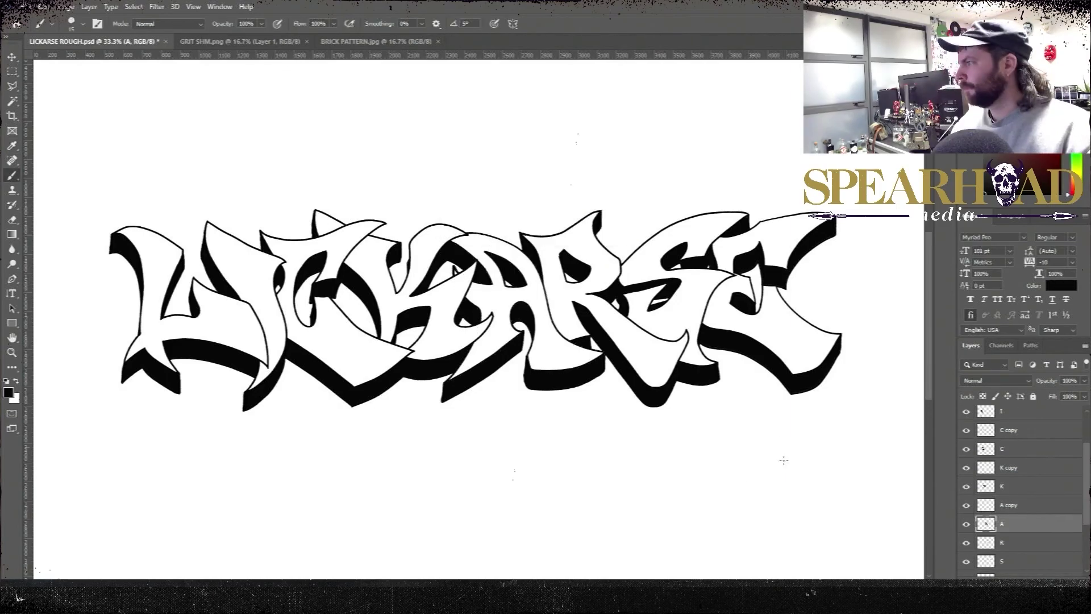
Duplicate the R layer and fill the original R silhouette with black
{"action": "left_click", "coordinate": [1010, 541]}
{"action": "right_click", "coordinate": [1009, 543]}
{"action": "left_click", "coordinate": [960, 188]}
{"action": "key", "text": "Return"}
{"action": "left_click", "coordinate": [1017, 561]}
{"action": "left_click", "coordinate": [986, 561], "text": "ctrl"}
{"action": "key", "text": "shift+F5"}
{"action": "key", "text": "Return"}
{"action": "key", "text": "ctrl+d"}
Rename the empty layer above the shadow as SHADOW DETAIL
{"action": "left_click_drag", "start_coordinate": [1087, 481], "coordinate": [1087, 529]}
{"action": "double_click", "coordinate": [1010, 512]}
{"action": "type", "text": "SHADOW DETAIL"}
{"action": "key", "text": "Return"}
Duplicate the S layer and fill the original S silhouette with black
{"action": "right_click", "coordinate": [1012, 478]}
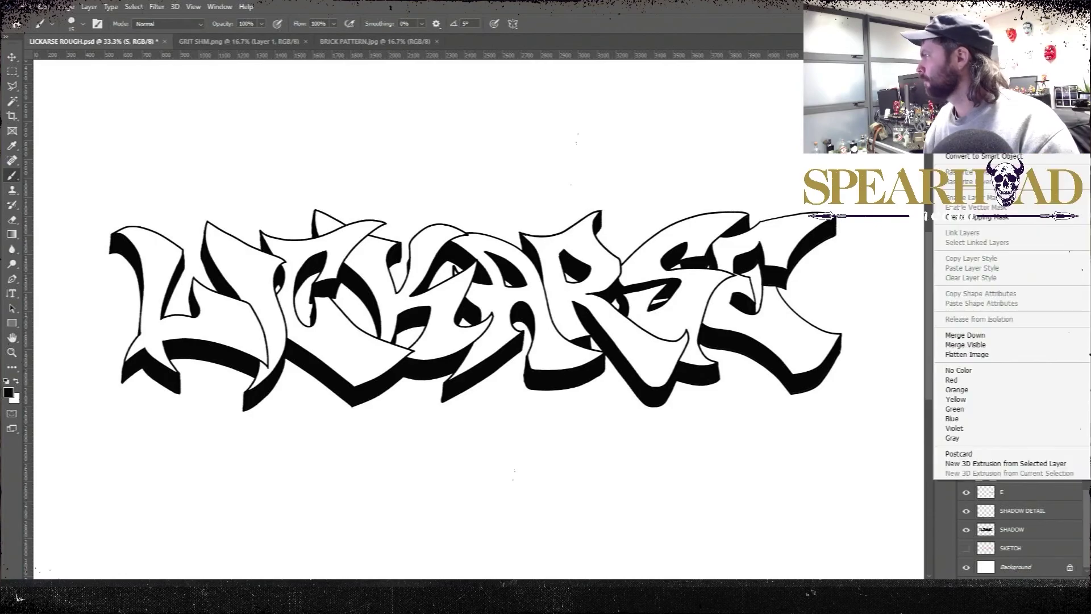
{"action": "left_click", "coordinate": [966, 60]}
{"action": "key", "text": "Return"}
{"action": "left_click", "coordinate": [1012, 493]}
{"action": "left_click", "coordinate": [985, 493], "text": "ctrl"}
{"action": "key", "text": "shift+F5"}
{"action": "key", "text": "Return"}
{"action": "key", "text": "ctrl+d"}
Duplicate the E layer and fill the original E silhouette with black
{"action": "right_click", "coordinate": [1018, 510]}
{"action": "left_click", "coordinate": [967, 91]}
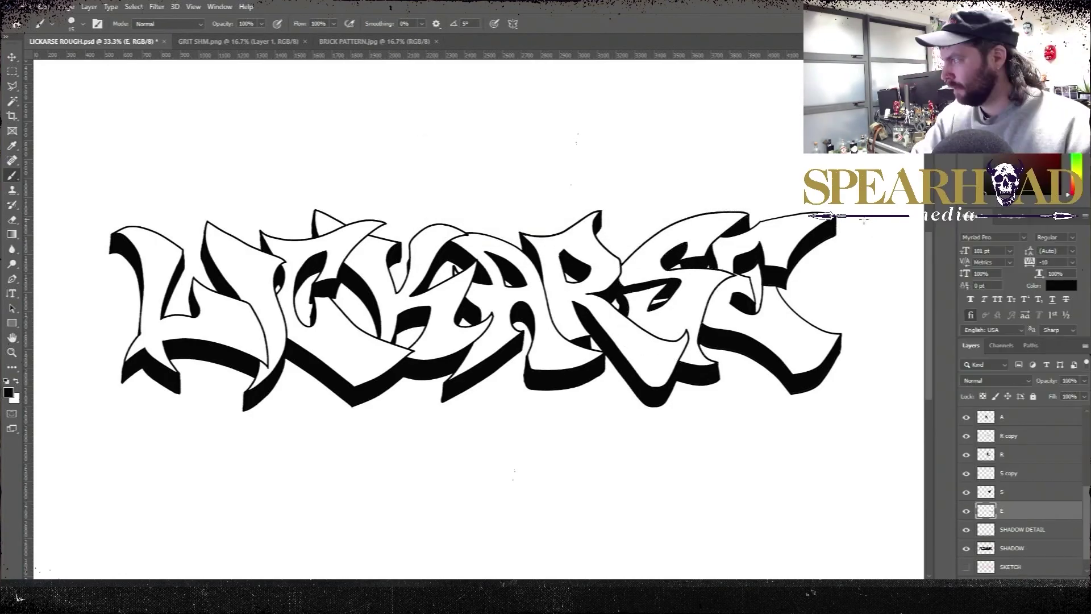
{"action": "right_click", "coordinate": [1017, 514]}
{"action": "left_click", "coordinate": [966, 95]}
{"action": "key", "text": "Return"}
{"action": "left_click", "coordinate": [1015, 532]}
{"action": "left_click", "coordinate": [980, 524], "text": "ctrl"}
{"action": "key", "text": "shift+F5"}
{"action": "key", "text": "Return"}
{"action": "key", "text": "ctrl+d"}
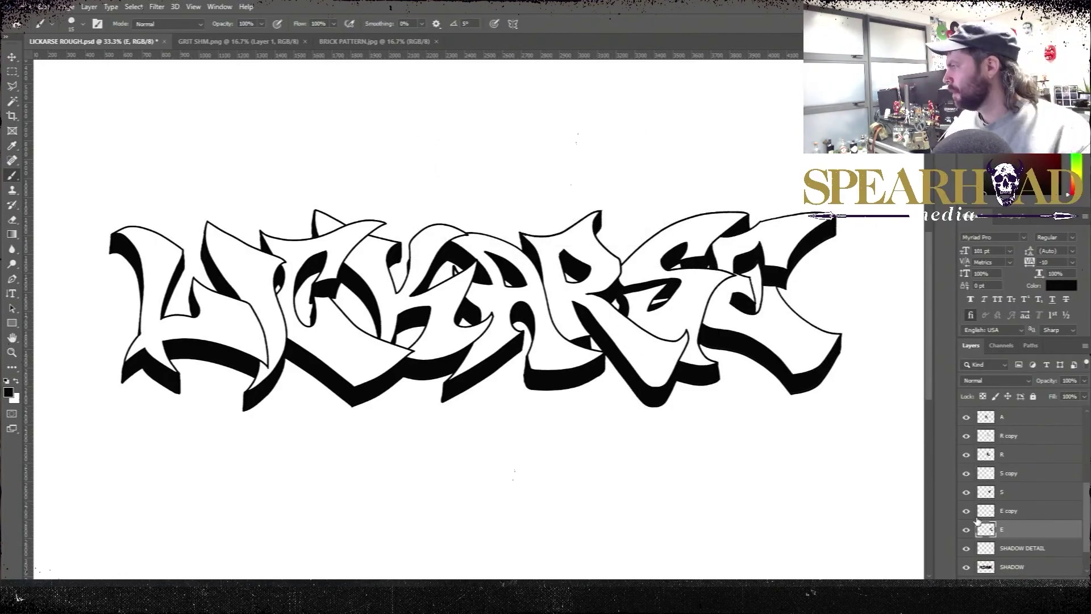
{"action": "left_click", "coordinate": [1016, 490], "text": "ctrl"}
{"action": "left_click", "coordinate": [1017, 456], "text": "ctrl"}
{"action": "scroll", "coordinate": [1023, 458], "scroll_direction": "up", "scroll_amount": 3}
{"action": "left_click", "coordinate": [1025, 464], "text": "ctrl"}
{"action": "left_click", "coordinate": [1022, 429], "text": "ctrl"}
{"action": "scroll", "coordinate": [1022, 449], "scroll_direction": "up", "scroll_amount": 4}
{"action": "left_click", "coordinate": [1022, 461], "text": "ctrl"}
{"action": "left_click", "coordinate": [1022, 424], "text": "ctrl"}
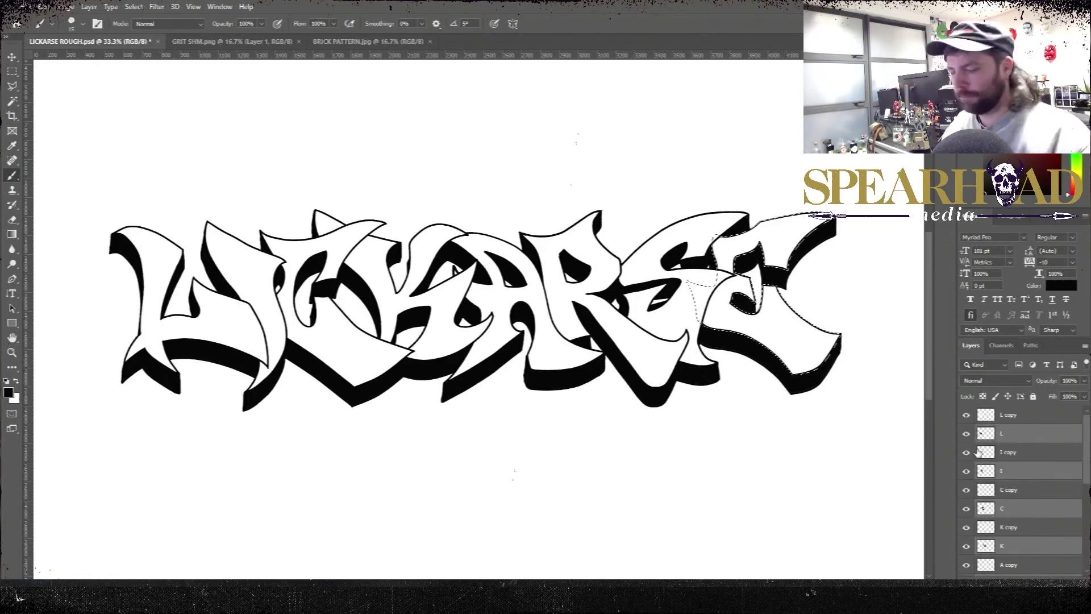
{"action": "key", "text": "ctrl+d"}
{"action": "key", "text": "ctrl+t"}
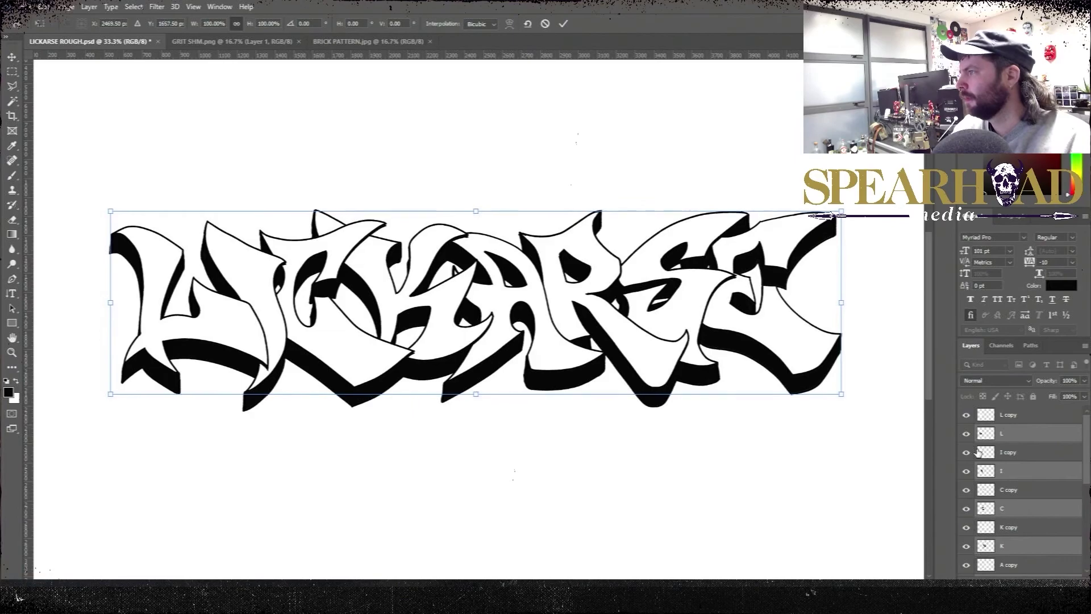
{"action": "key", "text": "Return"}
{"action": "key", "text": "b"}
Delete the black-filled original letter layers, keeping only the outlined letter copies
{"action": "left_click", "coordinate": [1015, 435]}
{"action": "left_click", "coordinate": [14, 63]}
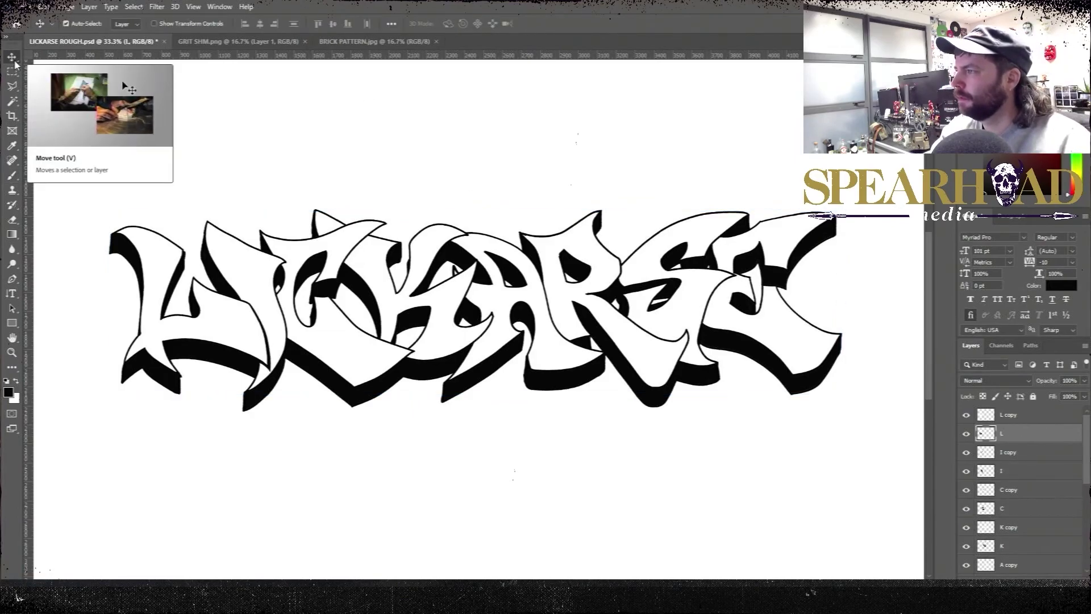
{"action": "scroll", "coordinate": [1023, 489], "scroll_direction": "down", "scroll_amount": 5}
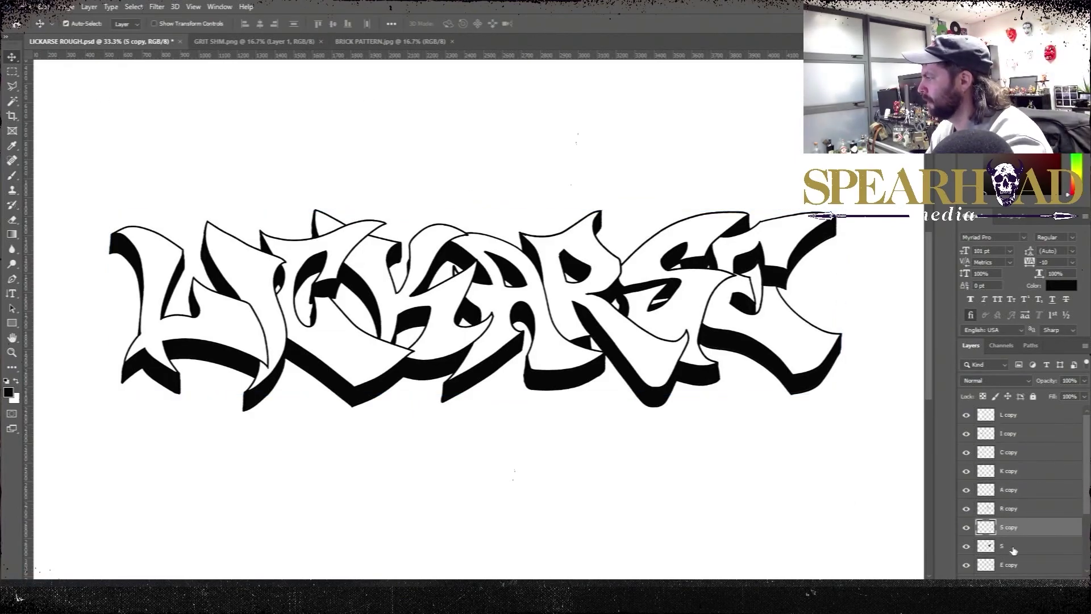
{"action": "left_click", "coordinate": [1037, 541]}
Duplicate the eight outlined letter copy layers and merge the duplicates into one layer named LETTERS
{"action": "scroll", "coordinate": [1038, 537], "scroll_direction": "up", "scroll_amount": 1}
{"action": "left_click", "coordinate": [1017, 416]}
{"action": "scroll", "coordinate": [1031, 531], "scroll_direction": "down", "scroll_amount": 1}
{"action": "left_click", "coordinate": [1030, 532], "text": "shift"}
{"action": "right_click", "coordinate": [1031, 533]}
{"action": "left_click", "coordinate": [989, 193]}
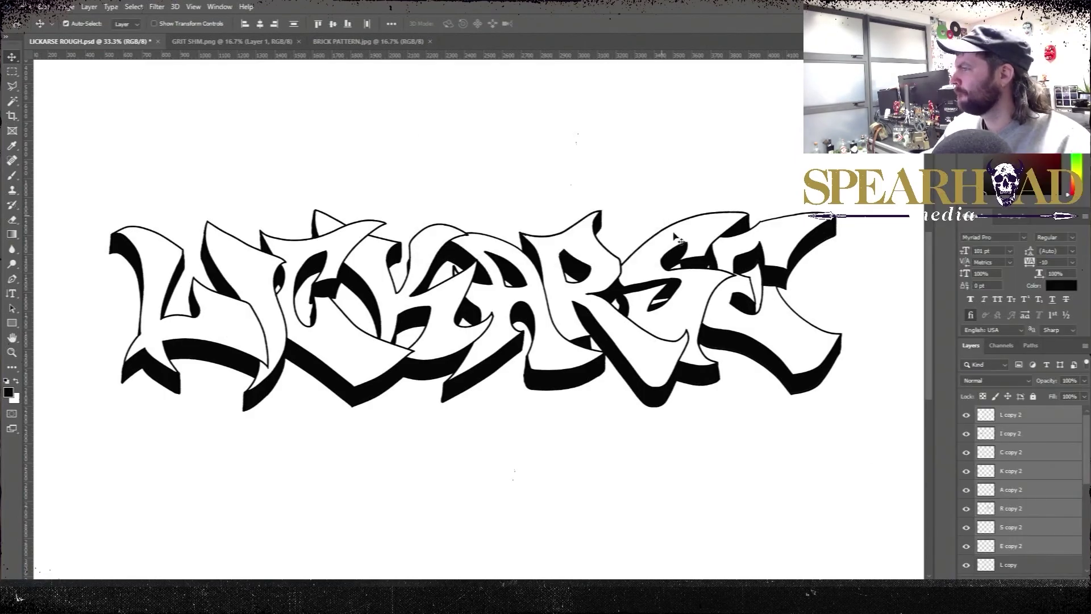
{"action": "right_click", "coordinate": [1017, 419]}
{"action": "left_click", "coordinate": [1016, 421]}
Group the individual letter copy layers as LETTERS, then hide the group and move it below Layer 0
{"action": "left_click", "coordinate": [1013, 434]}
{"action": "scroll", "coordinate": [1027, 494], "scroll_direction": "down", "scroll_amount": 3}
{"action": "left_click", "coordinate": [1027, 493], "text": "shift"}
{"action": "scroll", "coordinate": [1027, 493], "scroll_direction": "up", "scroll_amount": 3}
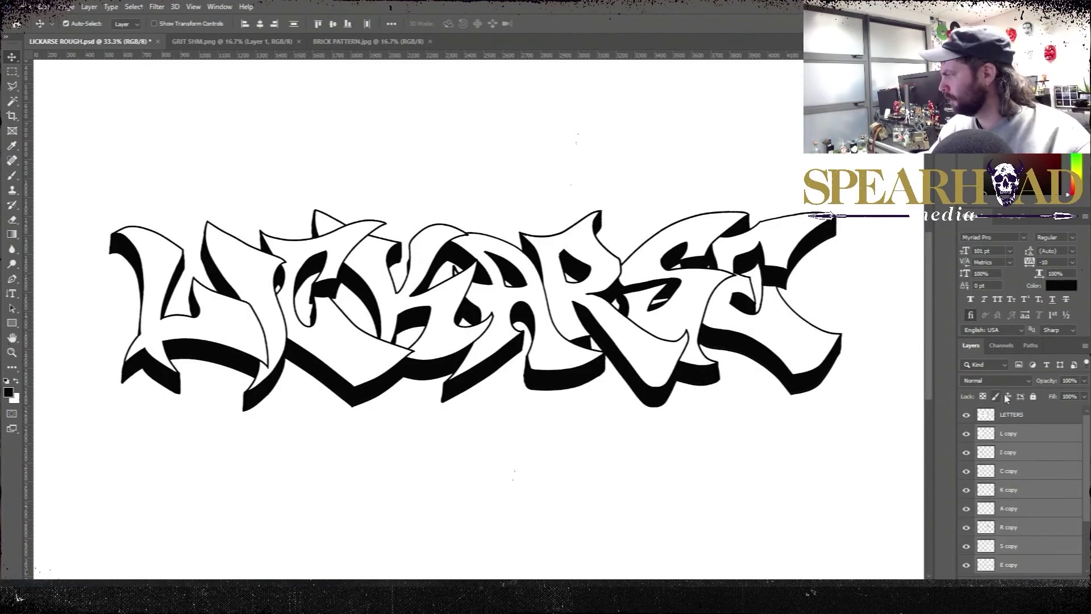
{"action": "scroll", "coordinate": [1026, 503], "scroll_direction": "down", "scroll_amount": 3}
{"action": "right_click", "coordinate": [1024, 504]}
{"action": "left_click", "coordinate": [989, 159]}
{"action": "type", "text": "LETTERS"}
{"action": "key", "text": "Return"}
{"action": "left_click", "coordinate": [966, 434]}
{"action": "left_click", "coordinate": [1070, 505]}
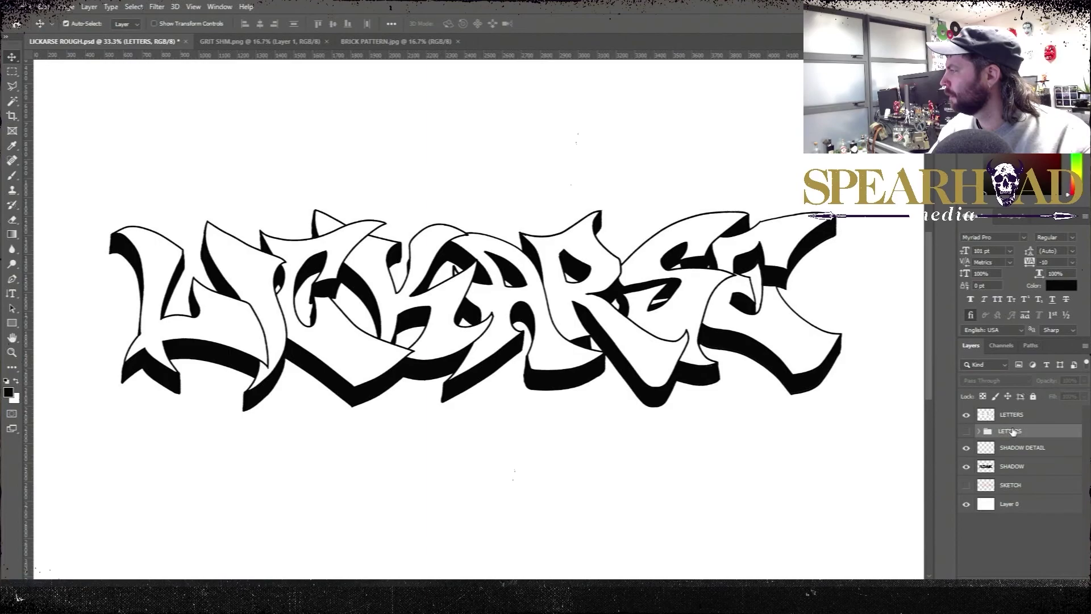
{"action": "left_click_drag", "start_coordinate": [1014, 434], "coordinate": [1017, 513]}
Select the white interiors of all the letters on the merged LETTERS layer and fill them with black on a new layer
{"action": "left_click", "coordinate": [1018, 414]}
{"action": "key", "text": "w"}
{"action": "left_click", "coordinate": [161, 251]}
{"action": "left_click", "coordinate": [481, 298]}
{"action": "left_click", "coordinate": [551, 271]}
{"action": "left_click", "coordinate": [669, 281]}
{"action": "left_click", "coordinate": [781, 307]}
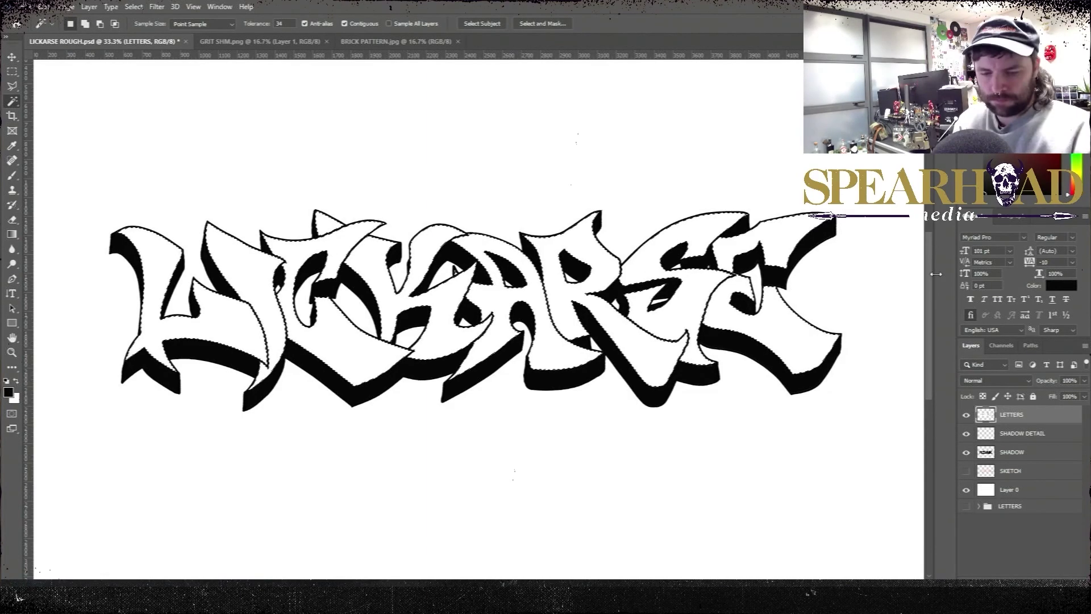
{"action": "left_click", "coordinate": [66, 7]}
{"action": "key", "text": "alt+BackSpace"}
Apply a white 5 px inside stroke to the black letter layer and rasterize its layer style
{"action": "left_click", "coordinate": [89, 7]}
{"action": "mouse_move", "coordinate": [114, 118]}
{"action": "left_click", "coordinate": [225, 146]}
{"action": "left_click", "coordinate": [833, 368]}
{"action": "left_click", "coordinate": [833, 395]}
{"action": "mouse_move", "coordinate": [857, 315]}
{"action": "left_mouse_down"}
{"action": "mouse_move", "coordinate": [497, 493]}
{"action": "mouse_move", "coordinate": [426, 472]}
{"action": "mouse_move", "coordinate": [434, 463]}
{"action": "left_mouse_up"}
{"action": "left_click", "coordinate": [405, 518]}
{"action": "left_click", "coordinate": [404, 528]}
{"action": "left_click", "coordinate": [405, 518]}
{"action": "left_click", "coordinate": [403, 536]}
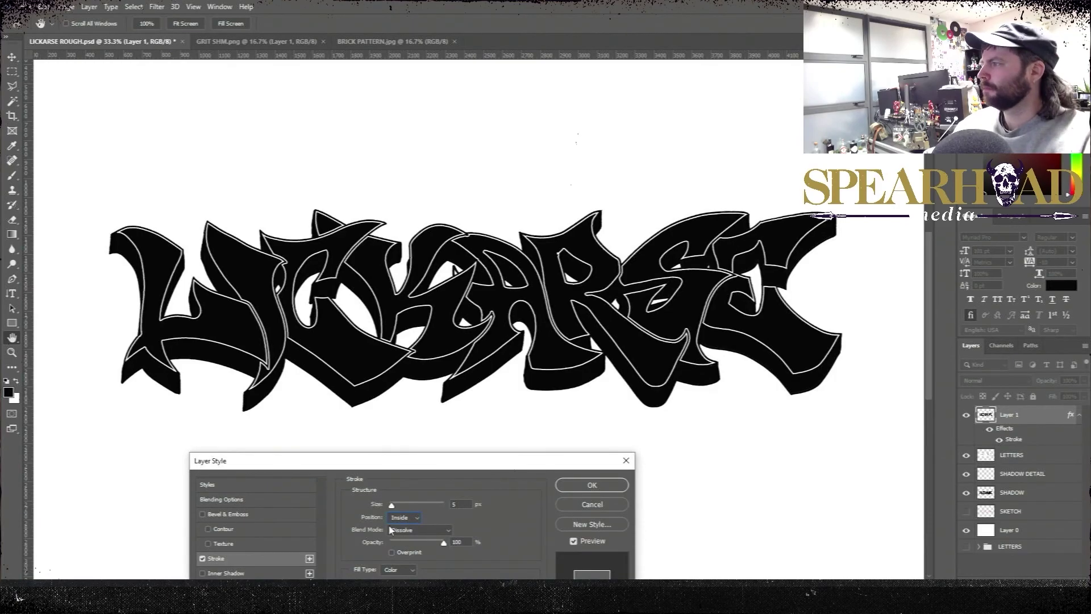
{"action": "left_click", "coordinate": [592, 485]}
{"action": "right_click", "coordinate": [1011, 419]}
{"action": "left_click", "coordinate": [955, 293]}
Select the black letter interiors within the white outlines and copy them onto a new layer
{"action": "left_click", "coordinate": [227, 318]}
{"action": "left_click", "coordinate": [250, 272], "text": "shift"}
{"action": "left_click", "coordinate": [307, 251], "text": "shift"}
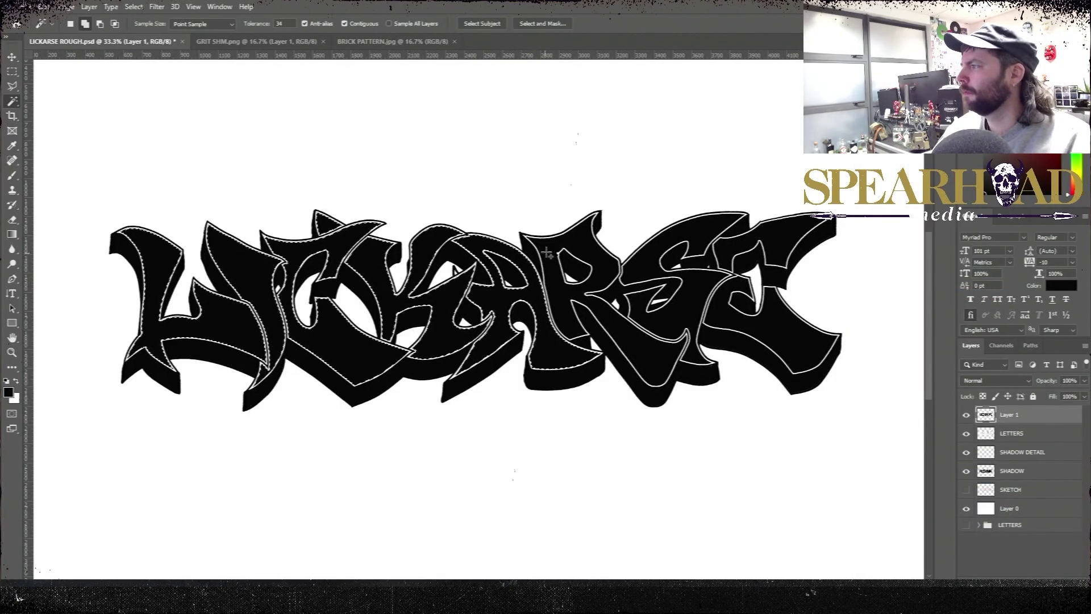
{"action": "left_click", "coordinate": [397, 307], "text": "shift"}
{"action": "left_click", "coordinate": [481, 299], "text": "shift"}
{"action": "left_click", "coordinate": [551, 272], "text": "shift"}
{"action": "key", "text": "ctrl+j"}
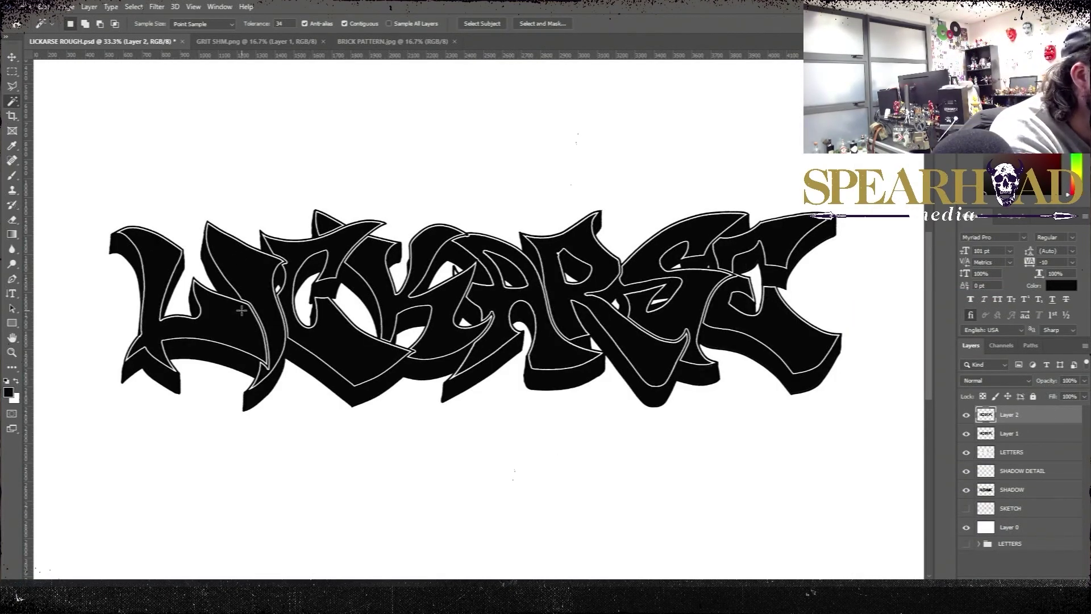
Fill the copied letter interiors with white and try a black inside stroke on them
{"action": "left_click", "coordinate": [67, 7]}
{"action": "left_click", "coordinate": [196, 163]}
{"action": "left_click", "coordinate": [89, 7]}
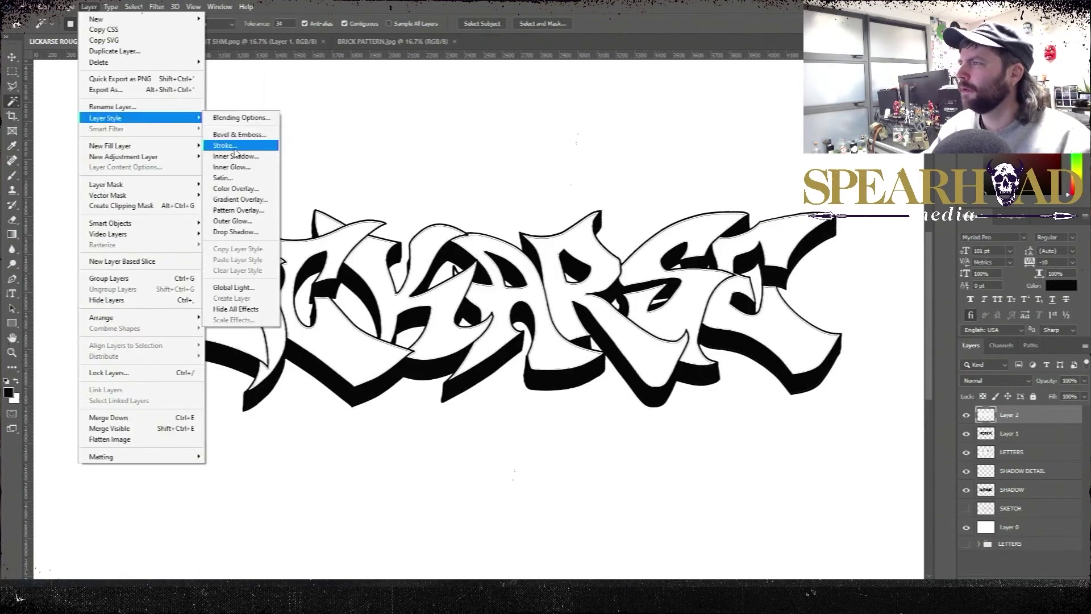
{"action": "left_click", "coordinate": [227, 146]}
{"action": "left_click", "coordinate": [374, 438]}
{"action": "left_click_drag", "start_coordinate": [415, 261], "coordinate": [266, 315]}
{"action": "left_click", "coordinate": [653, 132]}
{"action": "mouse_move", "coordinate": [518, 317]}
{"action": "left_mouse_down"}
{"action": "mouse_move", "coordinate": [853, 416]}
{"action": "mouse_move", "coordinate": [840, 570]}
{"action": "mouse_move", "coordinate": [804, 451]}
{"action": "mouse_move", "coordinate": [896, 493]}
{"action": "mouse_move", "coordinate": [550, 438]}
{"action": "left_mouse_up"}
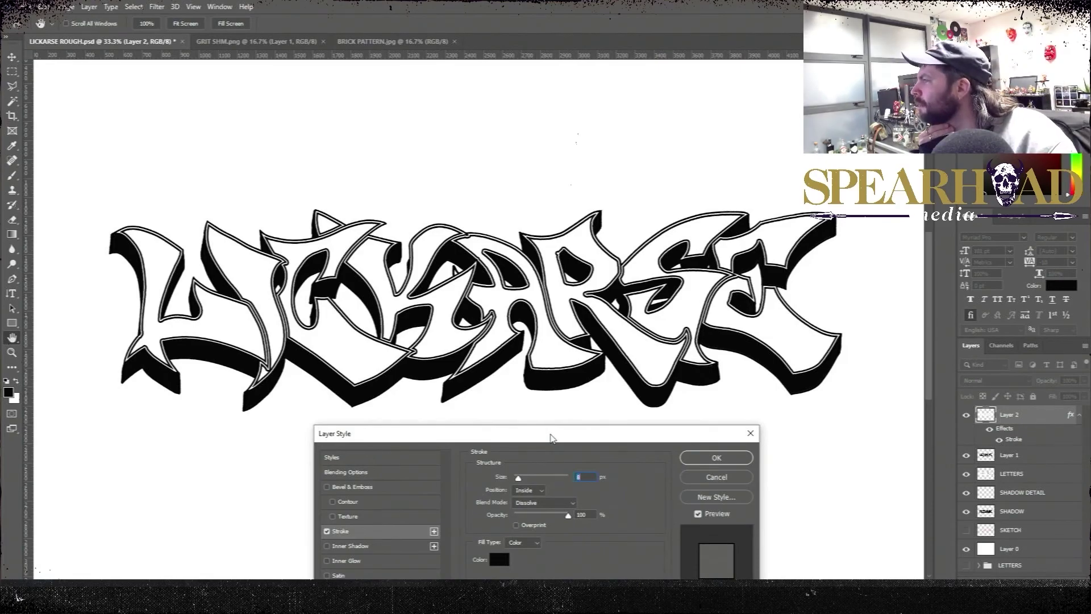
{"action": "key", "text": "Return"}
Delete the white-filled Layer 2 and rename the black letter layer as BLACK LETTERS
{"action": "left_click", "coordinate": [966, 416]}
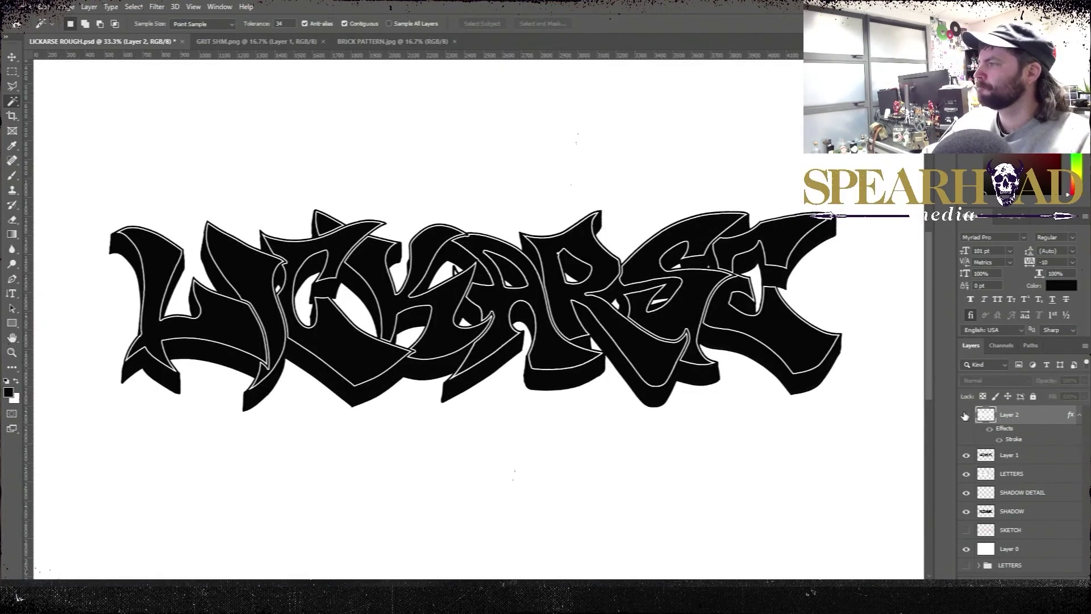
{"action": "key", "text": "Delete"}
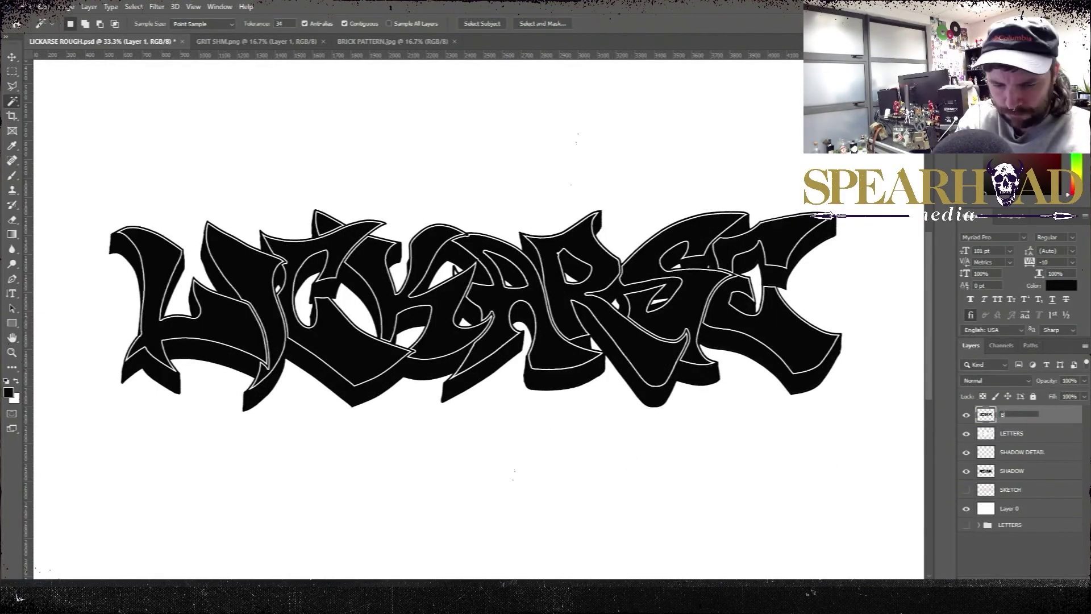
Create a new layer above BLACK LETTERS and name it DETAILS
{"action": "key", "text": "ctrl+plus"}
{"action": "key", "text": "ctrl+plus"}
{"action": "key", "text": "b"}
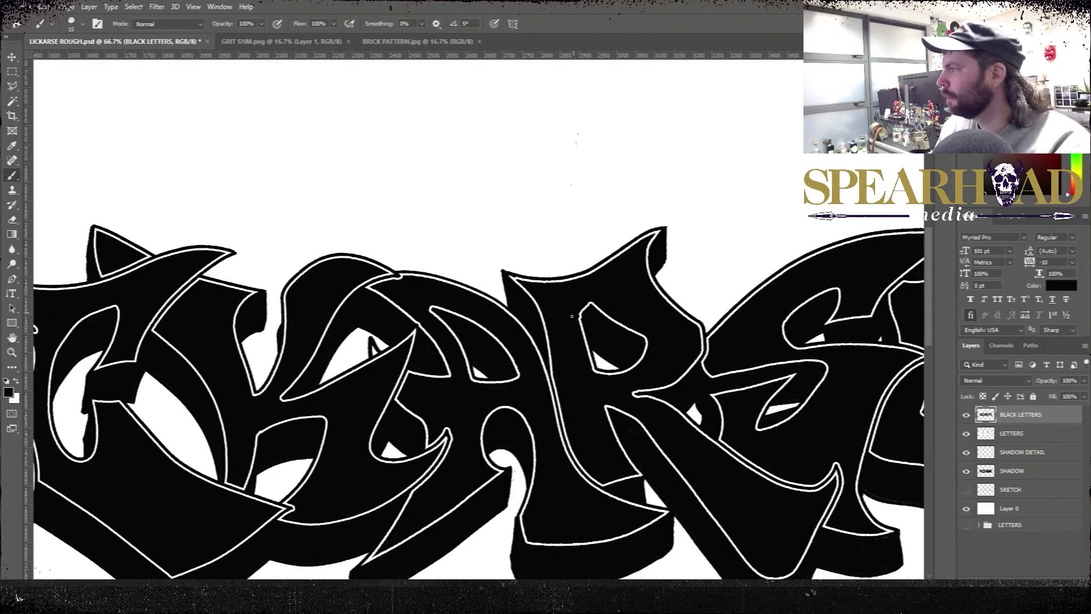
{"action": "scroll", "coordinate": [571, 316], "scroll_direction": "left", "scroll_amount": 10}
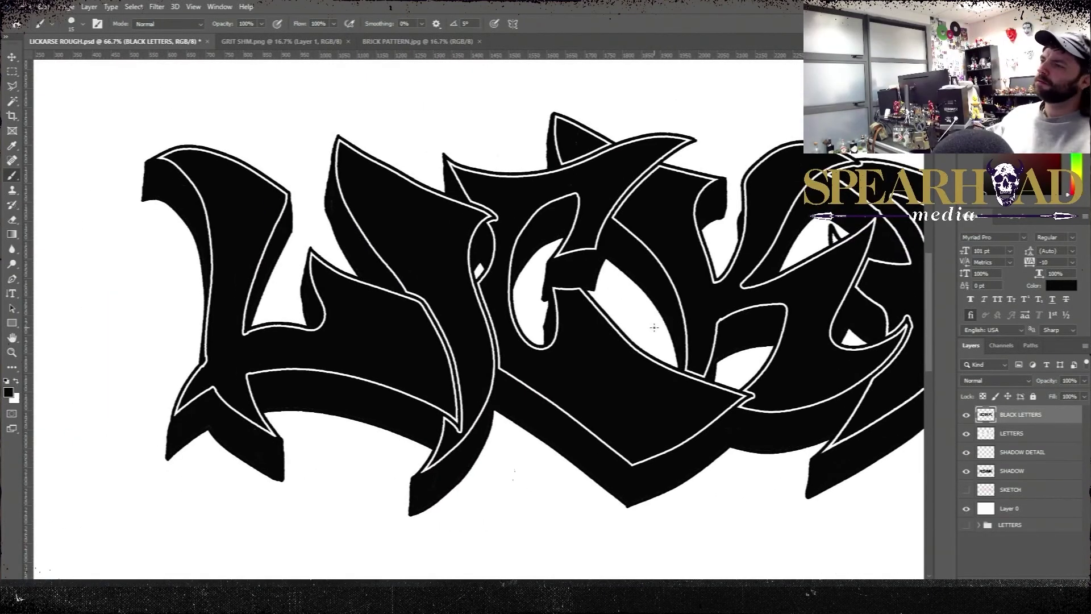
{"action": "left_click", "coordinate": [1051, 584]}
{"action": "double_click", "coordinate": [1009, 416]}
{"action": "type", "text": "DETAILS"}
{"action": "key", "text": "Return"}
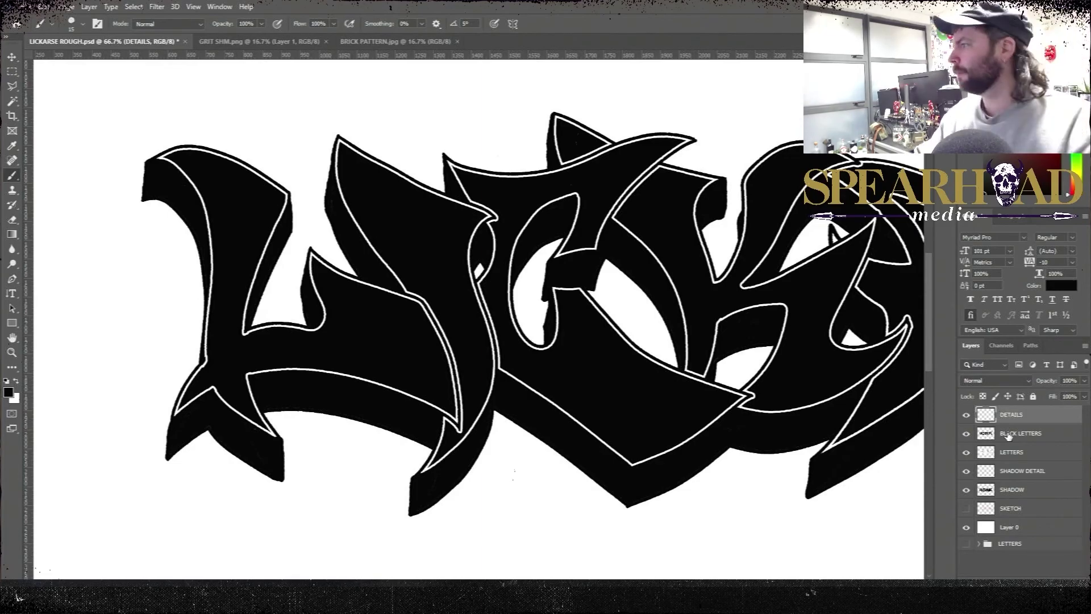
{"action": "left_click", "coordinate": [82, 24]}
{"action": "left_click_drag", "start_coordinate": [226, 199], "coordinate": [244, 288]}
{"action": "left_click", "coordinate": [336, 320]}
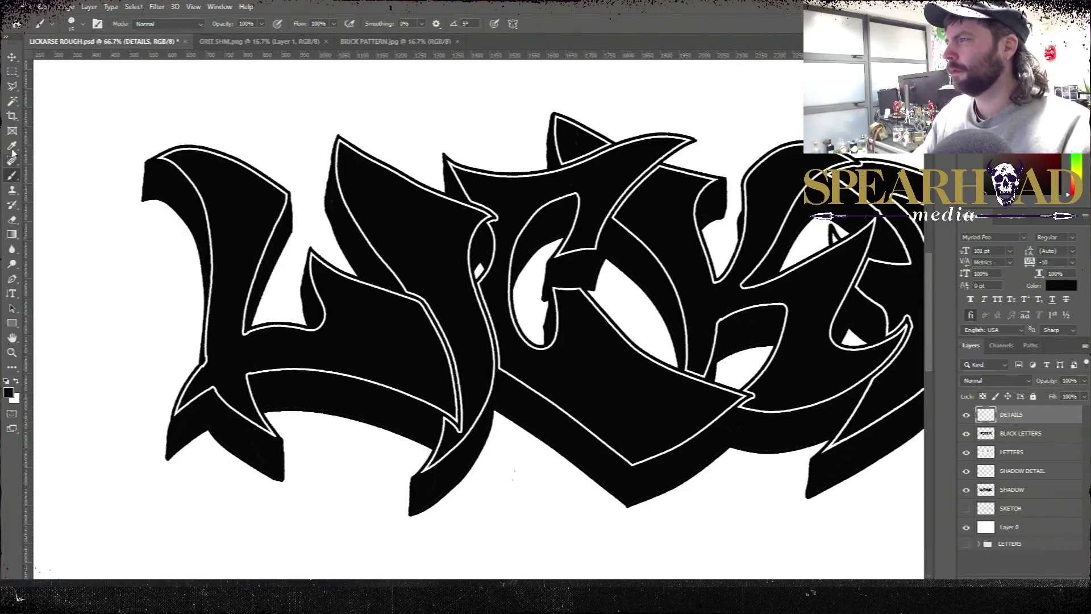
{"action": "key", "text": "ctrl+z"}
{"action": "left_click", "coordinate": [83, 24]}
{"action": "left_click_drag", "start_coordinate": [228, 223], "coordinate": [227, 211]}
{"action": "left_click", "coordinate": [108, 270]}
{"action": "mouse_move", "coordinate": [334, 298]}
{"action": "left_mouse_down"}
{"action": "mouse_move", "coordinate": [422, 355]}
{"action": "mouse_move", "coordinate": [425, 346]}
{"action": "left_mouse_up"}
{"action": "key", "text": "ctrl+z"}
Set up a white Round Pressure Scatter - Medium brush at 8 px for stippling
{"action": "left_click", "coordinate": [83, 24]}
{"action": "key", "text": "ctrl+z"}
{"action": "left_click", "coordinate": [83, 24]}
{"action": "left_click", "coordinate": [82, 24]}
{"action": "left_click", "coordinate": [83, 24]}
{"action": "left_click", "coordinate": [83, 24]}
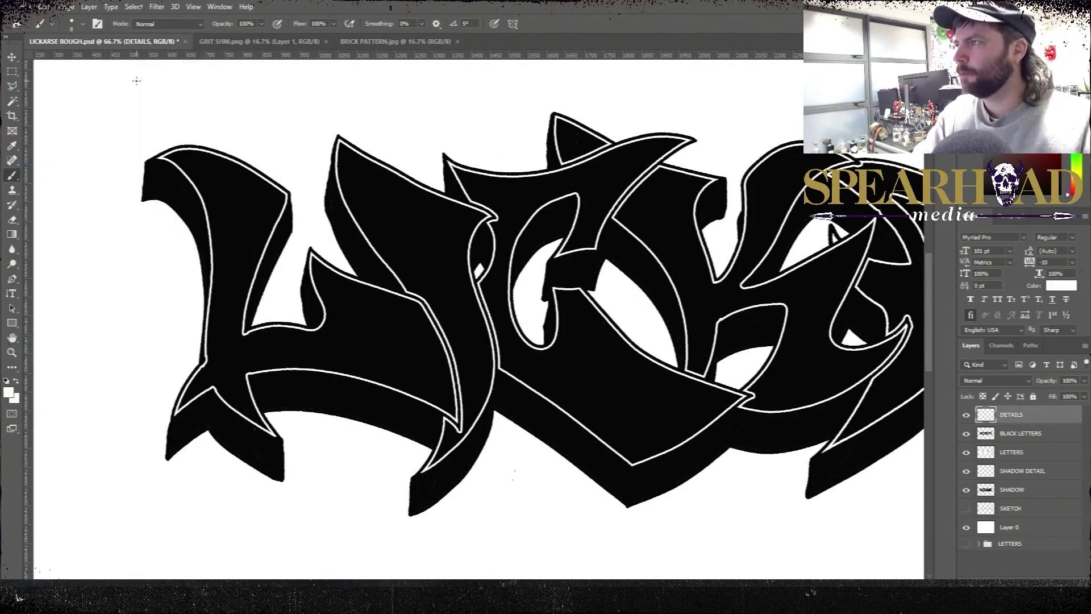
Stipple clusters of white dots on the drop shadow corners of the L and the I
{"action": "key", "text": "ctrl+plus"}
{"action": "left_click_drag", "start_coordinate": [273, 227], "coordinate": [515, 274]}
{"action": "left_click", "coordinate": [247, 159]}
{"action": "scroll", "coordinate": [248, 284], "scroll_direction": "down", "scroll_amount": 4}
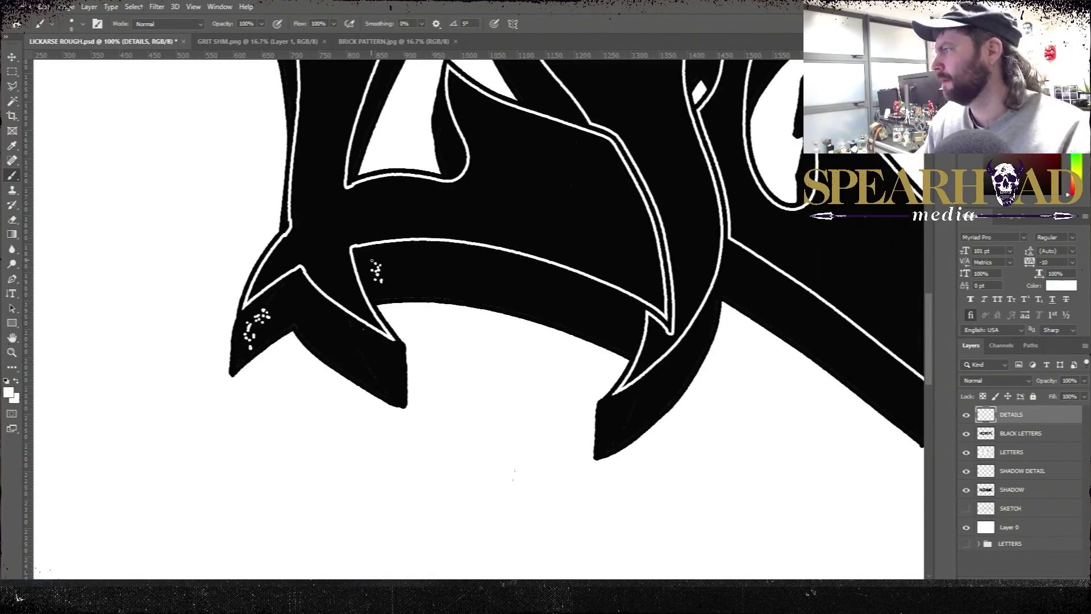
{"action": "left_click_drag", "start_coordinate": [568, 284], "coordinate": [611, 446]}
{"action": "left_click_drag", "start_coordinate": [523, 134], "coordinate": [527, 160]}
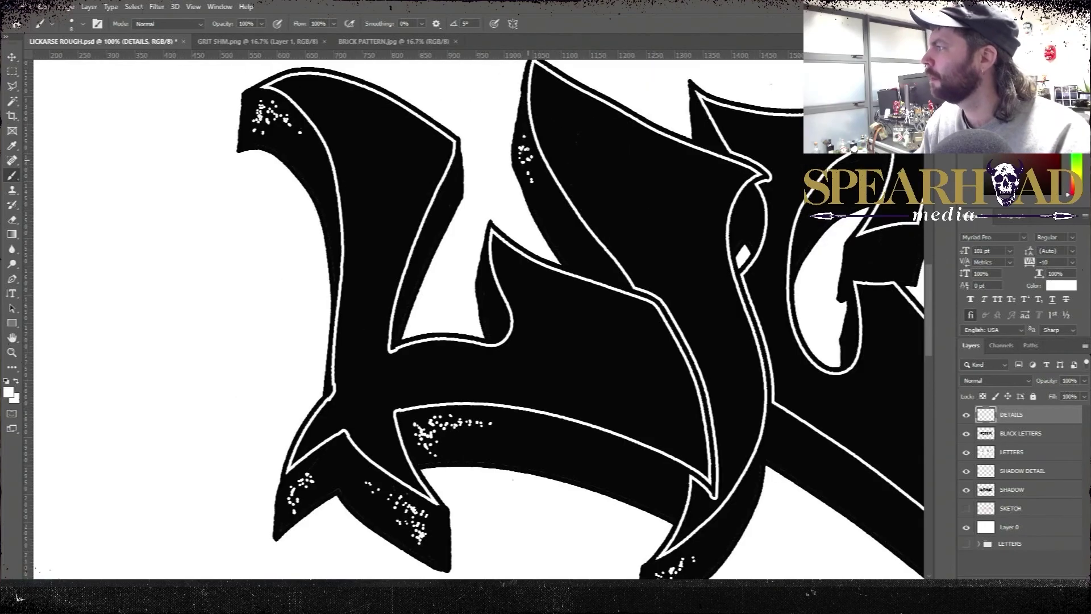
Stipple clusters of white dots on the drop shadow of the C and the adjoining parts of the K
{"action": "left_click_drag", "start_coordinate": [738, 483], "coordinate": [467, 198]}
{"action": "mouse_move", "coordinate": [661, 248]}
{"action": "left_mouse_down"}
{"action": "mouse_move", "coordinate": [675, 260]}
{"action": "mouse_move", "coordinate": [684, 305]}
{"action": "left_mouse_up"}
{"action": "key", "text": "ctrl+z"}
{"action": "left_click_drag", "start_coordinate": [666, 259], "coordinate": [714, 287]}
{"action": "left_click_drag", "start_coordinate": [796, 235], "coordinate": [587, 308]}
{"action": "left_click_drag", "start_coordinate": [685, 266], "coordinate": [660, 291]}
{"action": "left_click_drag", "start_coordinate": [714, 259], "coordinate": [733, 407]}
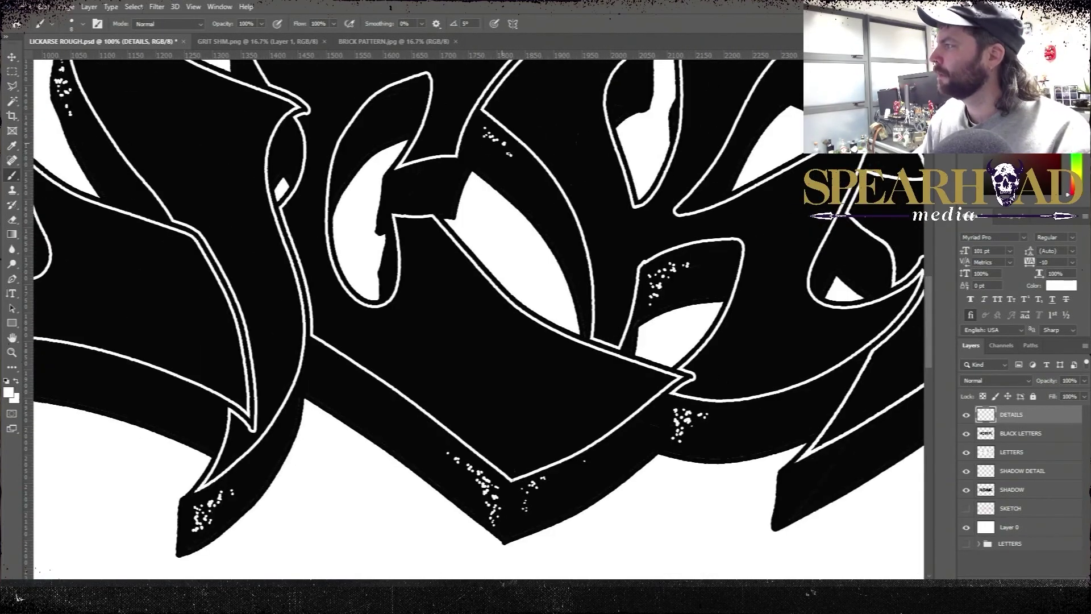
Stipple white dots on the shadow of the long slanted leg where the K meets the A
{"action": "mouse_move", "coordinate": [481, 307]}
{"action": "left_mouse_down"}
{"action": "mouse_move", "coordinate": [606, 395]}
{"action": "mouse_move", "coordinate": [165, 195]}
{"action": "left_mouse_up"}
{"action": "left_click_drag", "start_coordinate": [490, 358], "coordinate": [473, 393]}
{"action": "left_click_drag", "start_coordinate": [478, 376], "coordinate": [475, 391]}
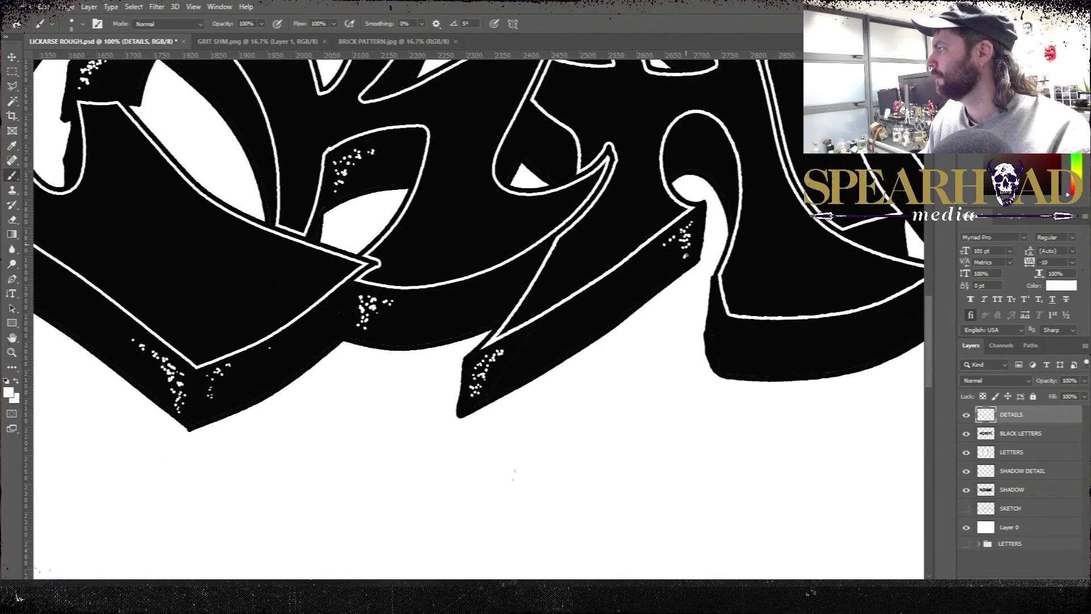
{"action": "left_click_drag", "start_coordinate": [686, 255], "coordinate": [677, 364]}
{"action": "left_click", "coordinate": [543, 245]}
{"action": "left_click", "coordinate": [534, 236]}
{"action": "left_click", "coordinate": [525, 230]}
{"action": "left_click", "coordinate": [521, 240]}
{"action": "left_click", "coordinate": [523, 250]}
{"action": "left_click", "coordinate": [521, 255]}
{"action": "left_click", "coordinate": [528, 241]}
Stipple white dots on the shadow beneath the wide foot between the A and the R
{"action": "left_click", "coordinate": [732, 452]}
{"action": "left_click", "coordinate": [729, 461]}
{"action": "left_click_drag", "start_coordinate": [870, 409], "coordinate": [726, 380]}
{"action": "left_click", "coordinate": [785, 367]}
{"action": "left_click", "coordinate": [776, 372]}
{"action": "left_click", "coordinate": [769, 382]}
{"action": "left_click", "coordinate": [760, 385]}
{"action": "left_click_drag", "start_coordinate": [788, 162], "coordinate": [714, 346]}
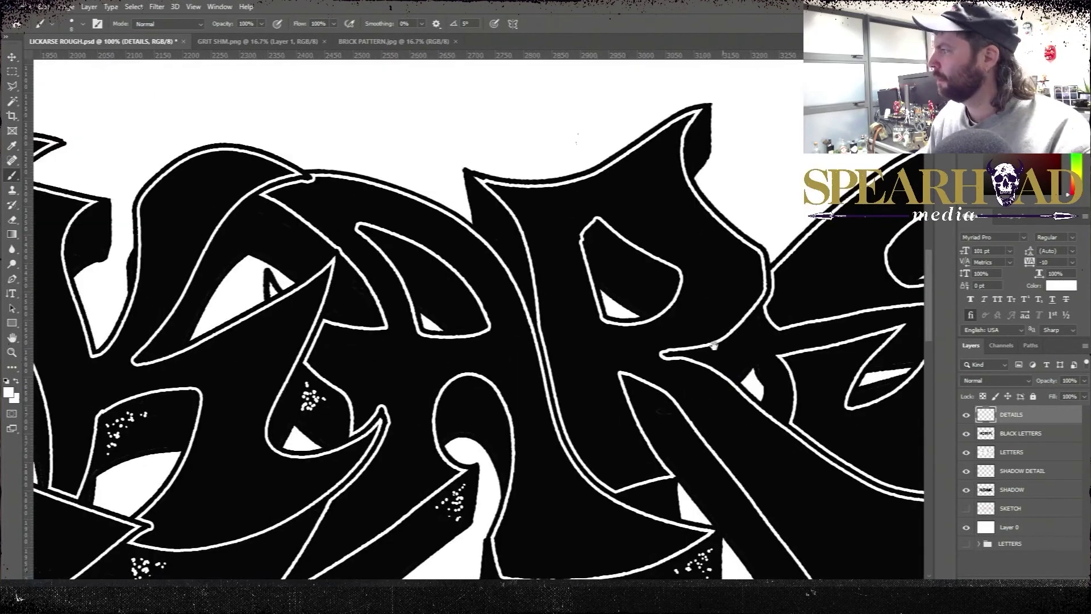
Stipple white dots on the shadows inside the A and R counters and along the upper K
{"action": "left_click", "coordinate": [412, 258]}
{"action": "left_click", "coordinate": [414, 262]}
{"action": "left_click", "coordinate": [417, 267]}
{"action": "left_click", "coordinate": [420, 264]}
{"action": "left_click_drag", "start_coordinate": [420, 264], "coordinate": [620, 262]}
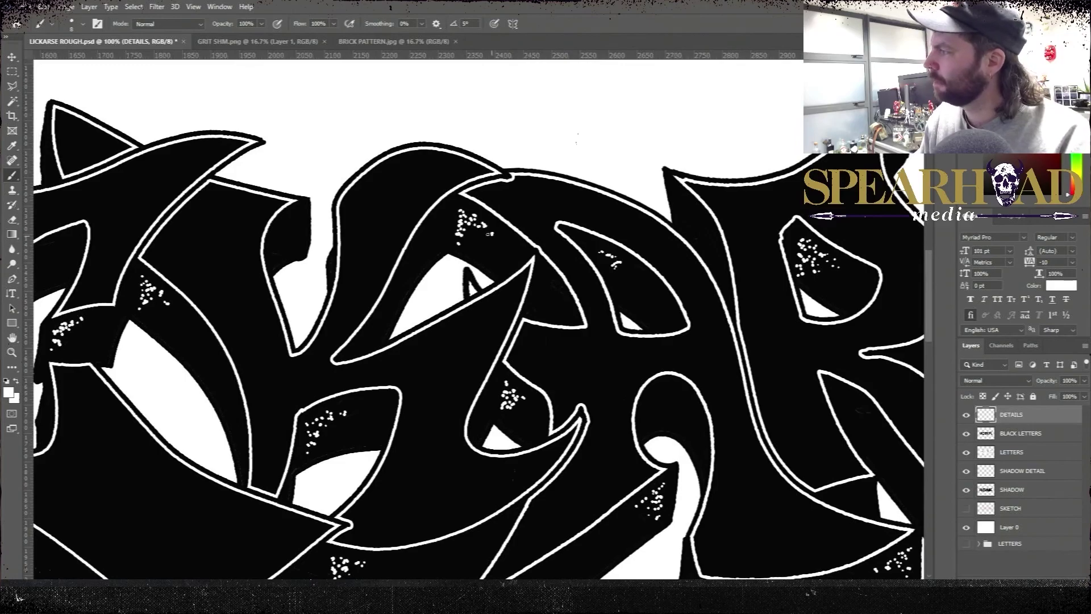
{"action": "left_click", "coordinate": [289, 249]}
{"action": "left_click_drag", "start_coordinate": [253, 173], "coordinate": [346, 154]}
{"action": "left_click", "coordinate": [1010, 492]}
{"action": "left_click", "coordinate": [82, 24]}
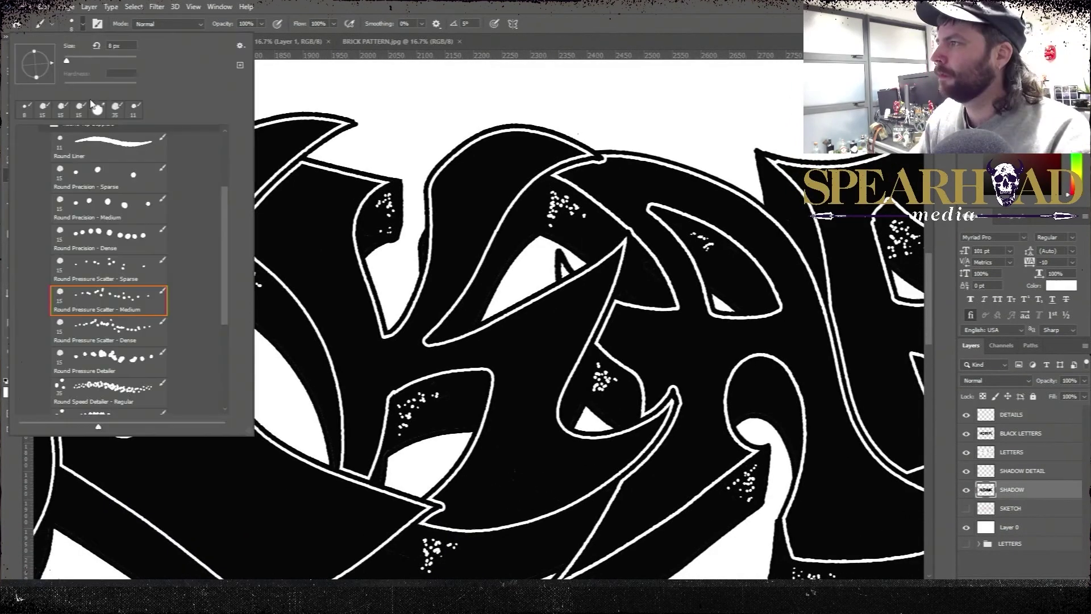
{"action": "double_click", "coordinate": [97, 300]}
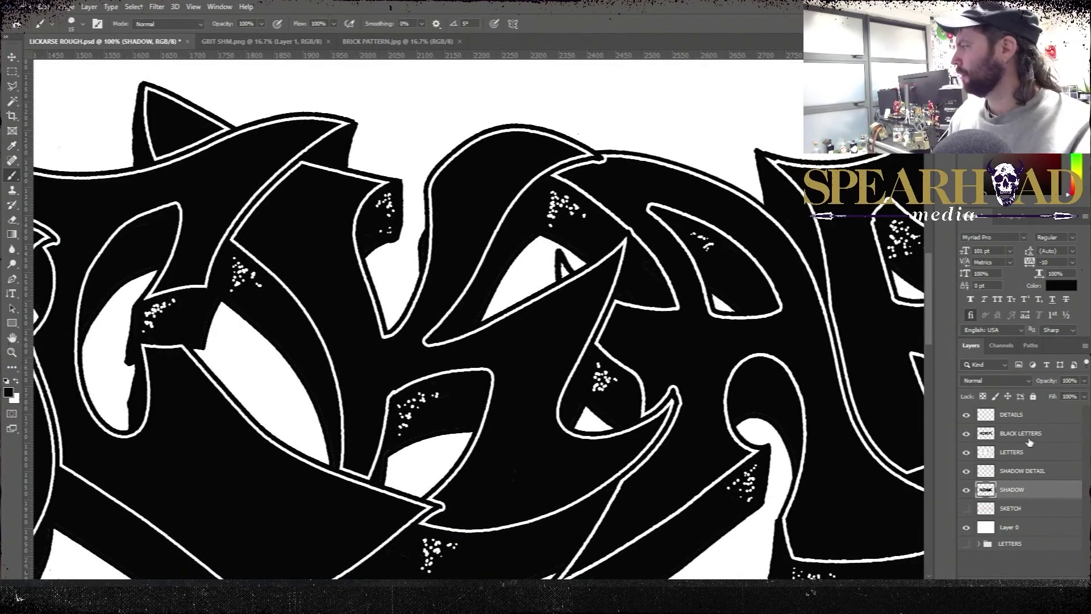
{"action": "left_click", "coordinate": [1018, 415]}
{"action": "key", "text": "x"}
{"action": "left_click", "coordinate": [82, 23]}
{"action": "double_click", "coordinate": [56, 256]}
Stipple white dots on the shadows at the rounded tip of the R's leg and the foot of the S
{"action": "left_click", "coordinate": [334, 152]}
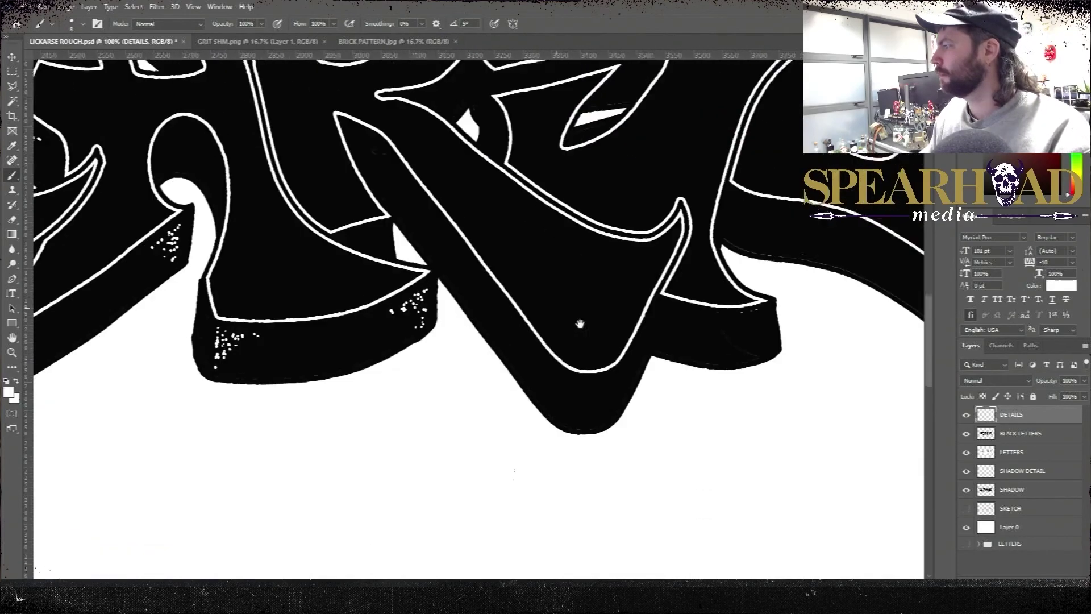
{"action": "left_click", "coordinate": [562, 378]}
{"action": "left_click", "coordinate": [578, 379]}
{"action": "left_click", "coordinate": [575, 391]}
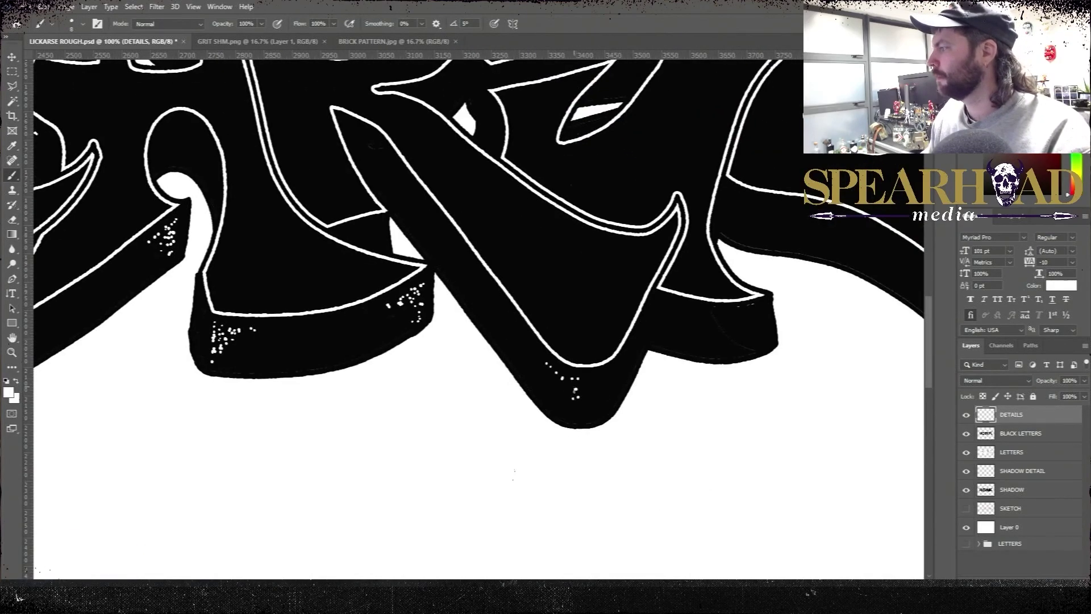
{"action": "left_click", "coordinate": [504, 331]}
{"action": "left_click_drag", "start_coordinate": [504, 331], "coordinate": [114, 315]}
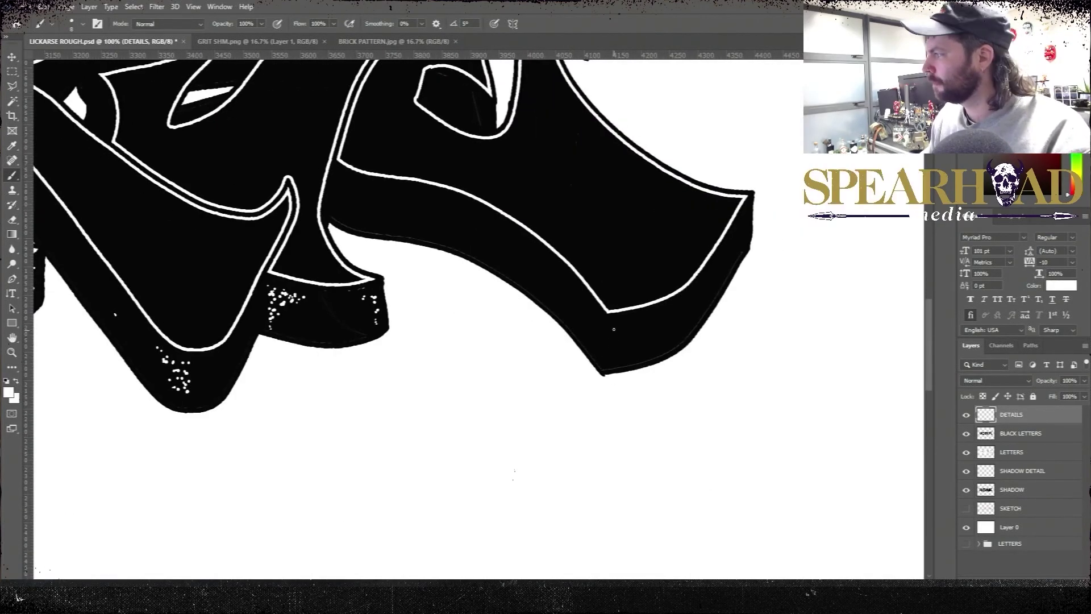
Stipple white dots on the shadows along the E's lower arm and inside its inner curl
{"action": "left_click_drag", "start_coordinate": [343, 185], "coordinate": [376, 257]}
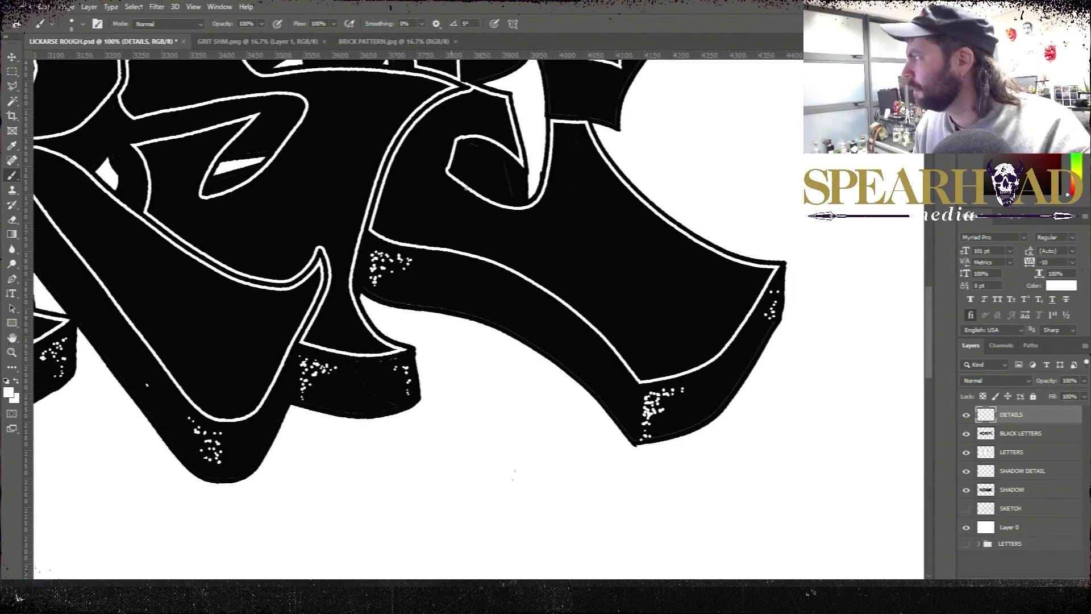
{"action": "left_click", "coordinate": [507, 163]}
{"action": "left_click", "coordinate": [509, 176]}
{"action": "left_click", "coordinate": [508, 185]}
{"action": "left_click_drag", "start_coordinate": [546, 142], "coordinate": [542, 238]}
Stipple white dots on the shadows of the E's middle and upper arms and the S's top tip
{"action": "left_click", "coordinate": [557, 166]}
{"action": "left_click", "coordinate": [578, 167]}
{"action": "left_click", "coordinate": [562, 183]}
{"action": "left_click_drag", "start_coordinate": [625, 142], "coordinate": [611, 253]}
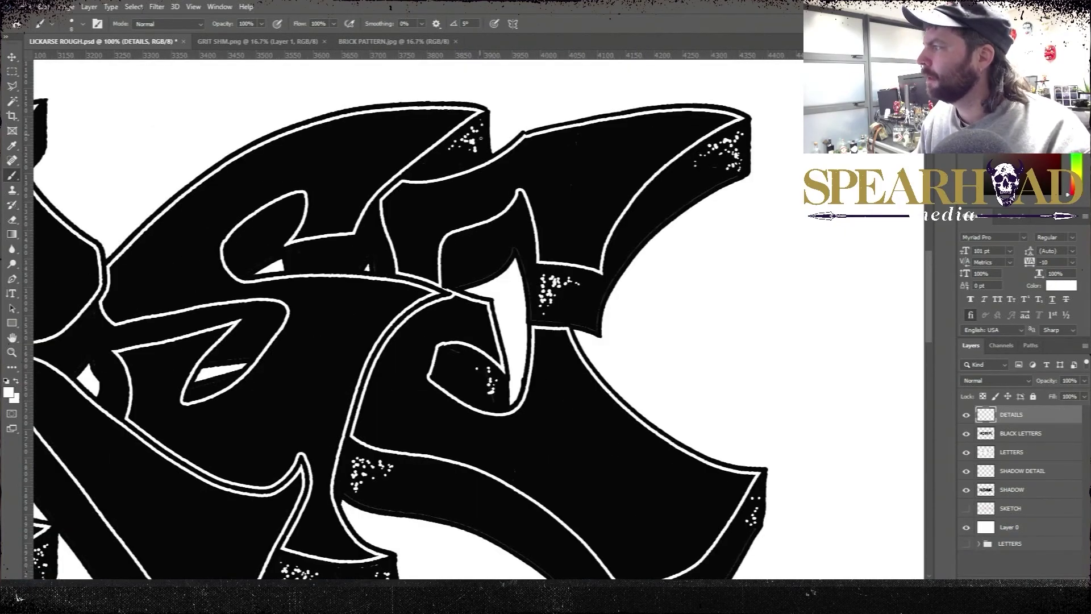
Add further white dots to the sparse shadow areas across the lettering, from the S back to the L
{"action": "left_click_drag", "start_coordinate": [81, 350], "coordinate": [260, 302]}
{"action": "left_click_drag", "start_coordinate": [216, 398], "coordinate": [710, 267]}
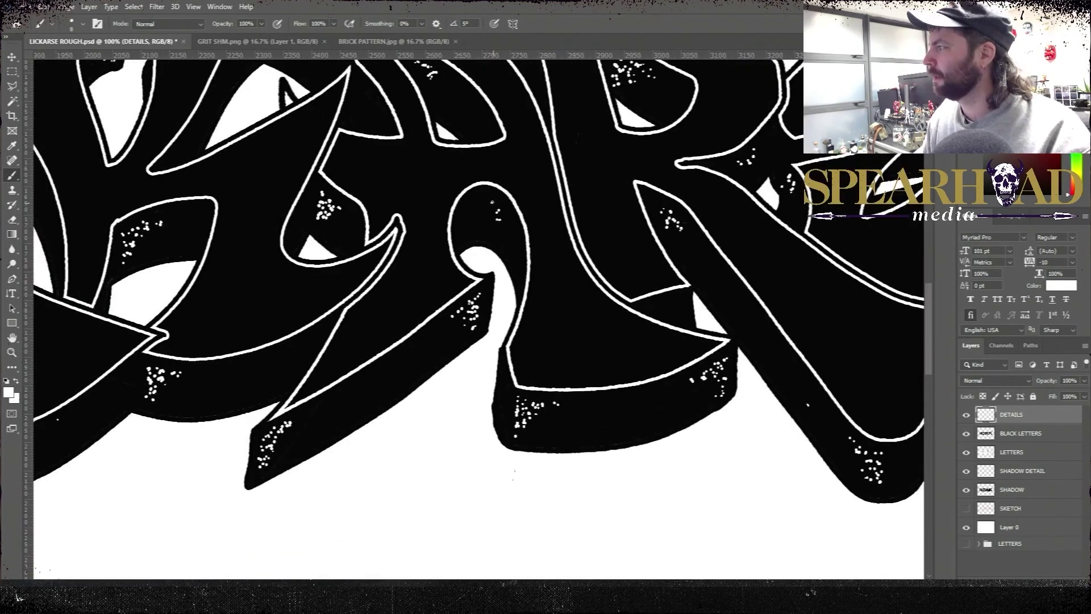
{"action": "left_click_drag", "start_coordinate": [239, 330], "coordinate": [702, 285]}
{"action": "scroll", "coordinate": [244, 285], "scroll_direction": "down", "scroll_amount": 3}
{"action": "scroll", "coordinate": [257, 232], "scroll_direction": "up", "scroll_amount": 3}
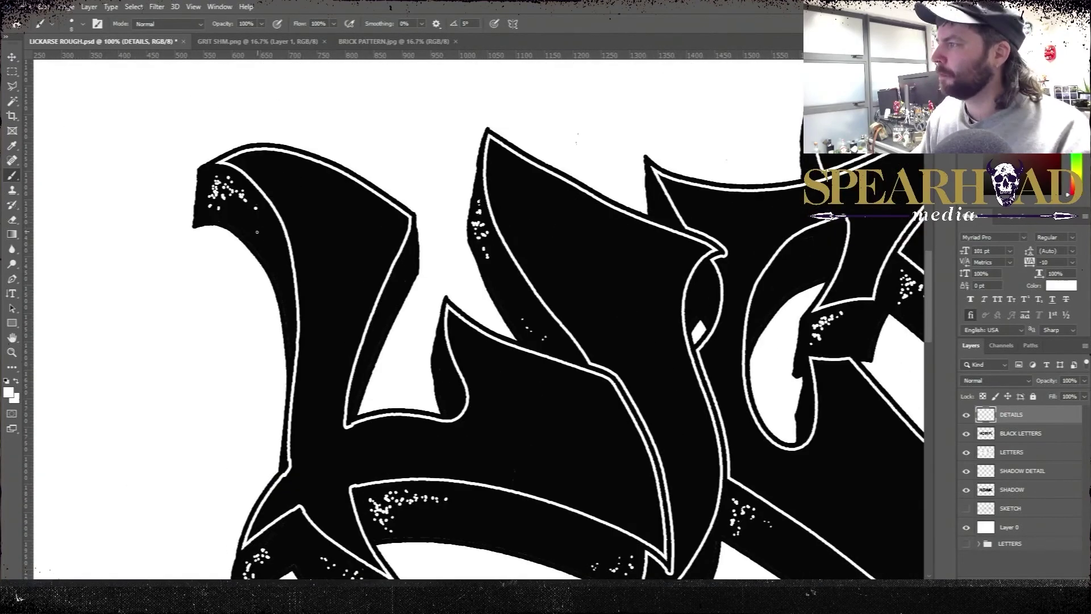
{"action": "scroll", "coordinate": [489, 397], "scroll_direction": "down", "scroll_amount": 3}
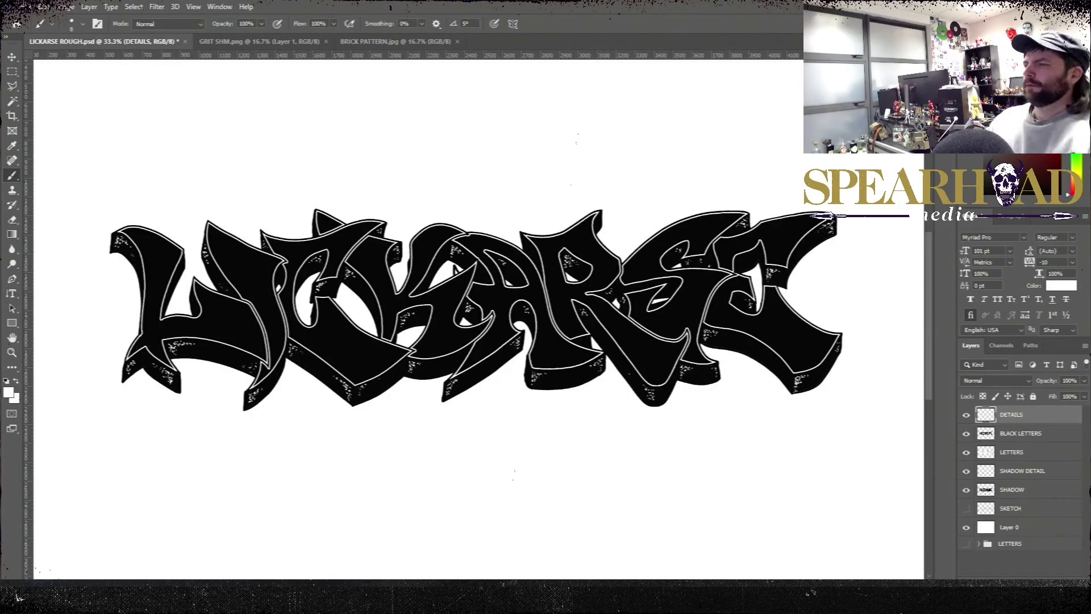
Rename the DETAILS layer to SHADOW DETAILS
{"action": "double_click", "coordinate": [1015, 416]}
{"action": "key", "text": "Left"}
{"action": "type", "text": "shadiw"}
{"action": "key", "text": "BackSpace"}
{"action": "key", "text": "BackSpace"}
{"action": "key", "text": "BackSpace"}
{"action": "key", "text": "BackSpace"}
{"action": "key", "text": "BackSpace"}
{"action": "key", "text": "BackSpace"}
{"action": "type", "text": "SHADOW"}
{"action": "key", "text": "Return"}
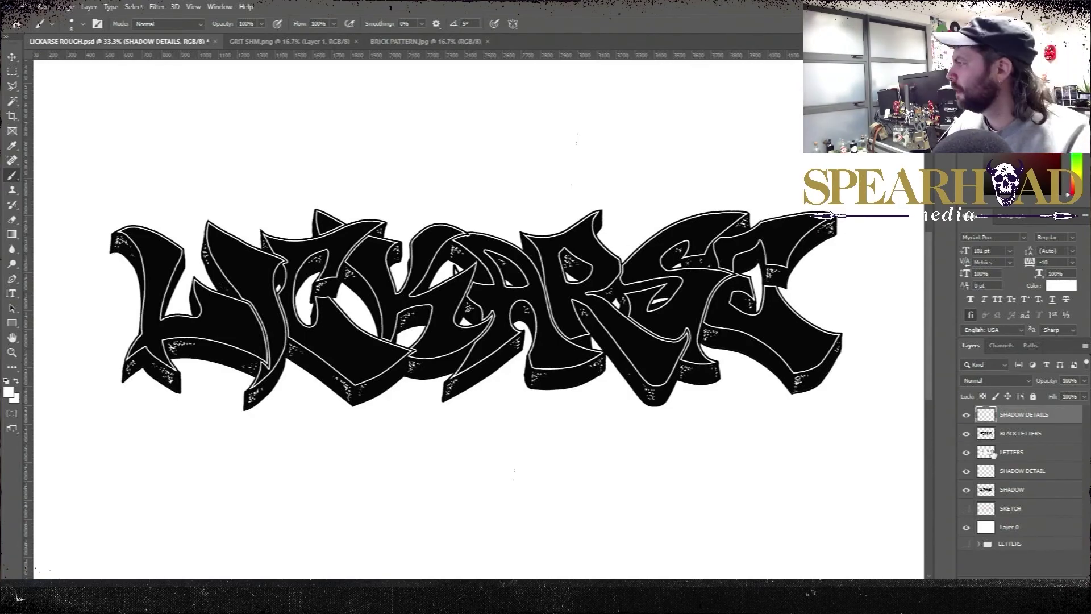
Add a new layer above SHADOW DETAILS and name it LETTER DETAILS
{"action": "left_click", "coordinate": [1062, 585]}
{"action": "double_click", "coordinate": [1012, 416]}
{"action": "type", "text": "LETTER DETAILS"}
{"action": "key", "text": "Return"}
Choose a thin brush tip and draw jagged white crack lines across the top and base of the L's stem
{"action": "key", "text": "ctrl+plus"}
{"action": "left_click_drag", "start_coordinate": [469, 267], "coordinate": [766, 287]}
{"action": "key", "text": "ctrl+plus"}
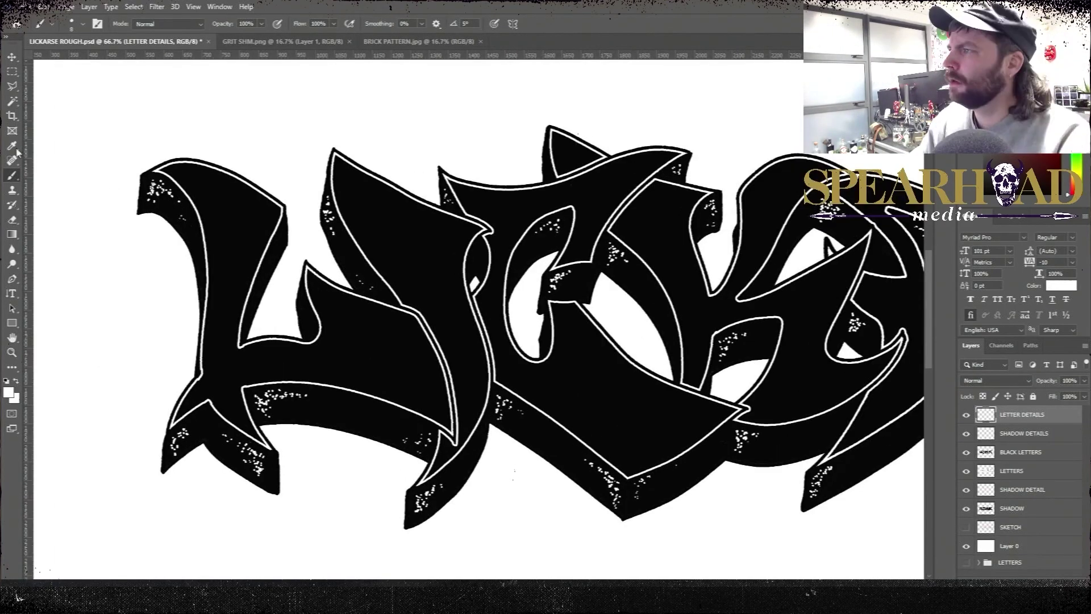
{"action": "left_click", "coordinate": [82, 23]}
{"action": "scroll", "coordinate": [120, 238], "scroll_direction": "down", "scroll_amount": 3}
{"action": "double_click", "coordinate": [114, 239]}
{"action": "left_click_drag", "start_coordinate": [414, 341], "coordinate": [314, 372]}
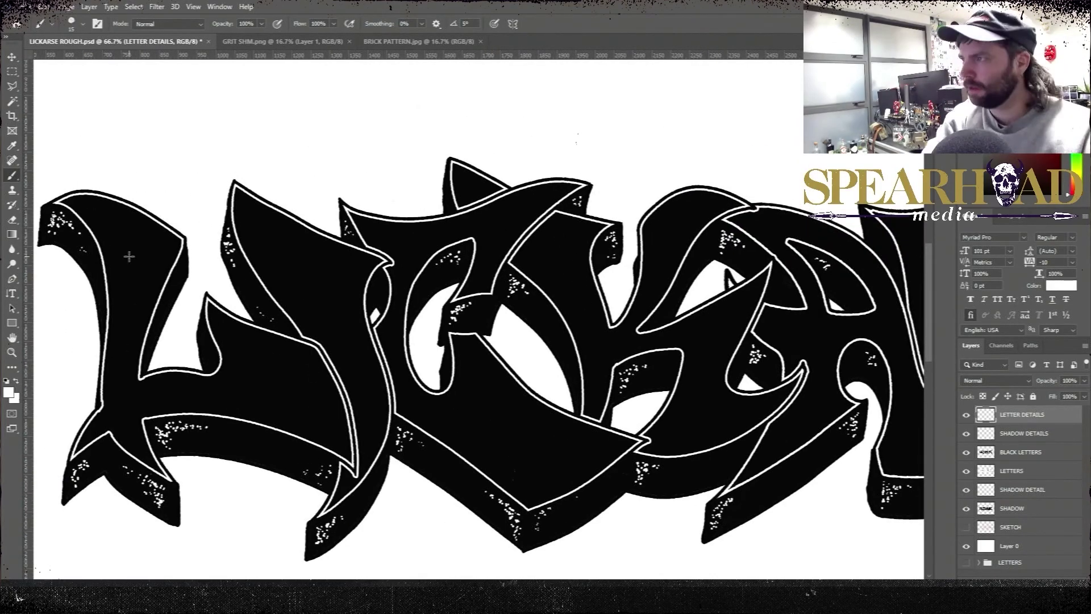
{"action": "left_click", "coordinate": [82, 24]}
{"action": "double_click", "coordinate": [58, 157]}
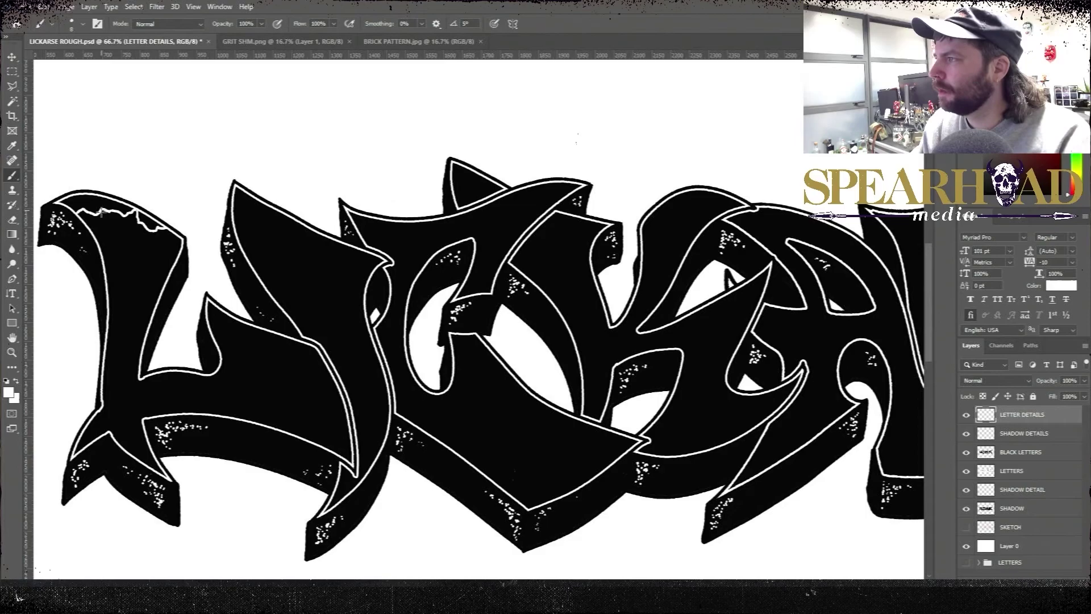
{"action": "left_click_drag", "start_coordinate": [149, 266], "coordinate": [159, 232]}
{"action": "left_click_drag", "start_coordinate": [140, 363], "coordinate": [101, 379]}
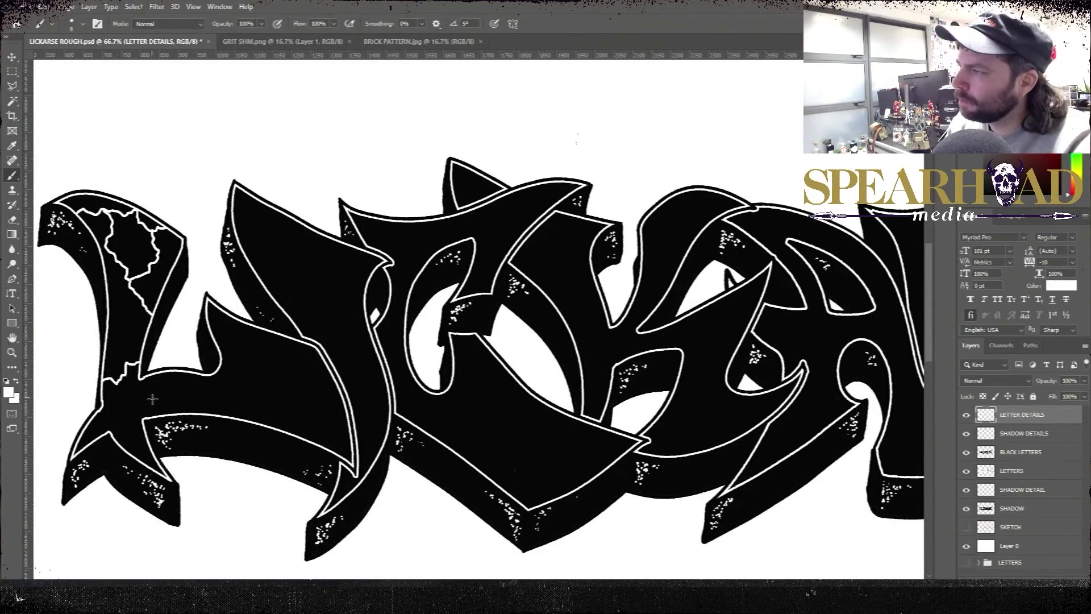
Draw jagged white crack lines across the L's foot and down the I
{"action": "left_click_drag", "start_coordinate": [219, 362], "coordinate": [280, 354]}
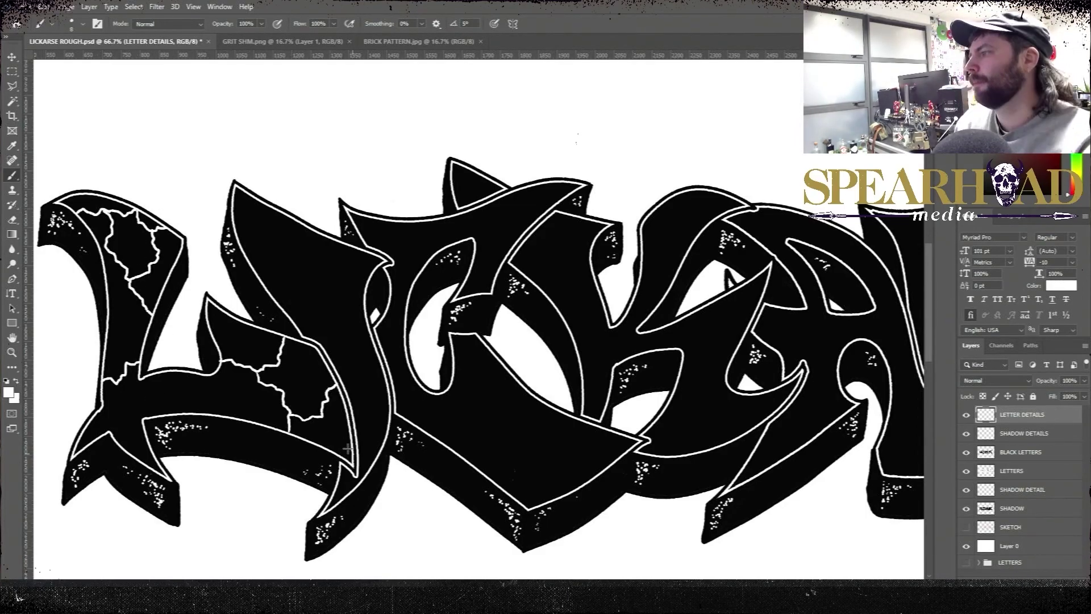
{"action": "left_click_drag", "start_coordinate": [328, 401], "coordinate": [348, 423]}
{"action": "left_click_drag", "start_coordinate": [233, 206], "coordinate": [289, 220]}
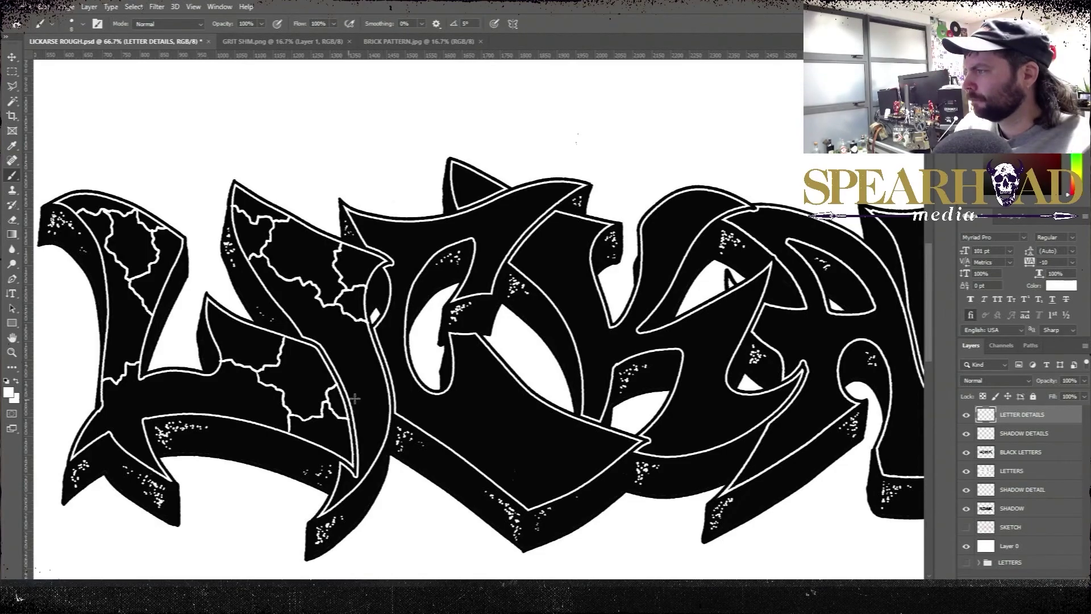
{"action": "left_click_drag", "start_coordinate": [349, 397], "coordinate": [384, 436]}
{"action": "left_click_drag", "start_coordinate": [374, 421], "coordinate": [389, 414]}
Draw jagged white crack lines across the C's top and lower arm
{"action": "left_click_drag", "start_coordinate": [518, 424], "coordinate": [597, 427]}
{"action": "key", "text": "ctrl+minus"}
{"action": "mouse_move", "coordinate": [568, 239]}
{"action": "left_mouse_down"}
{"action": "mouse_move", "coordinate": [278, 188]}
{"action": "mouse_move", "coordinate": [432, 206]}
{"action": "left_mouse_up"}
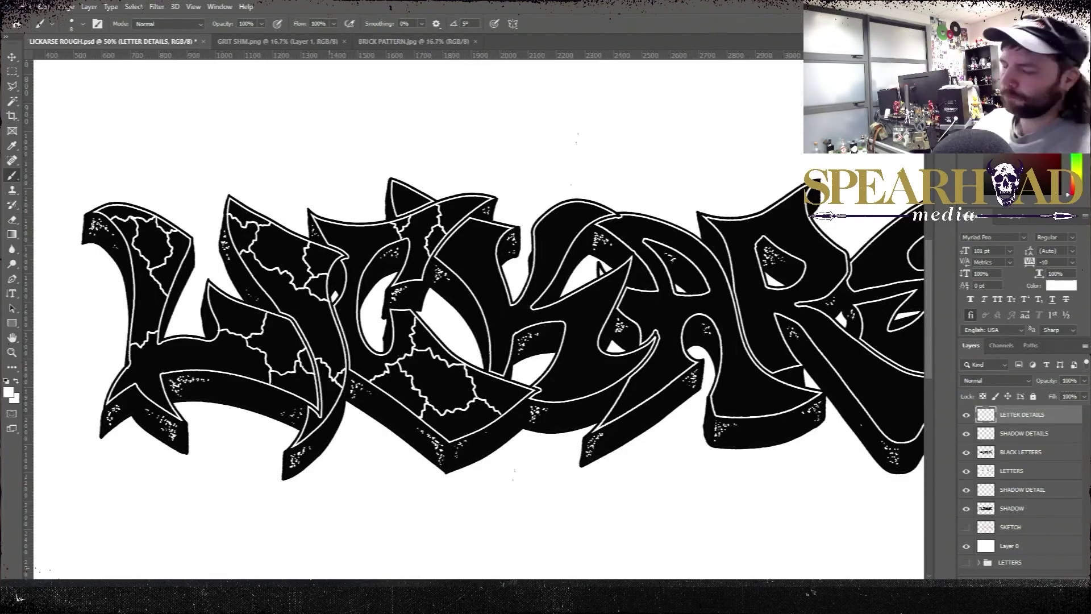
Remove the cracks from the C's lower arm and redraw them as a new jagged pattern near its lower tip
{"action": "key", "text": "ctrl+z"}
{"action": "key", "text": "ctrl+z"}
{"action": "key", "text": "ctrl+z"}
{"action": "key", "text": "ctrl+z"}
{"action": "mouse_move", "coordinate": [402, 363]}
{"action": "left_mouse_down"}
{"action": "mouse_move", "coordinate": [427, 393]}
{"action": "mouse_move", "coordinate": [417, 413]}
{"action": "left_mouse_up"}
{"action": "left_click_drag", "start_coordinate": [430, 376], "coordinate": [449, 362]}
{"action": "key", "text": "e"}
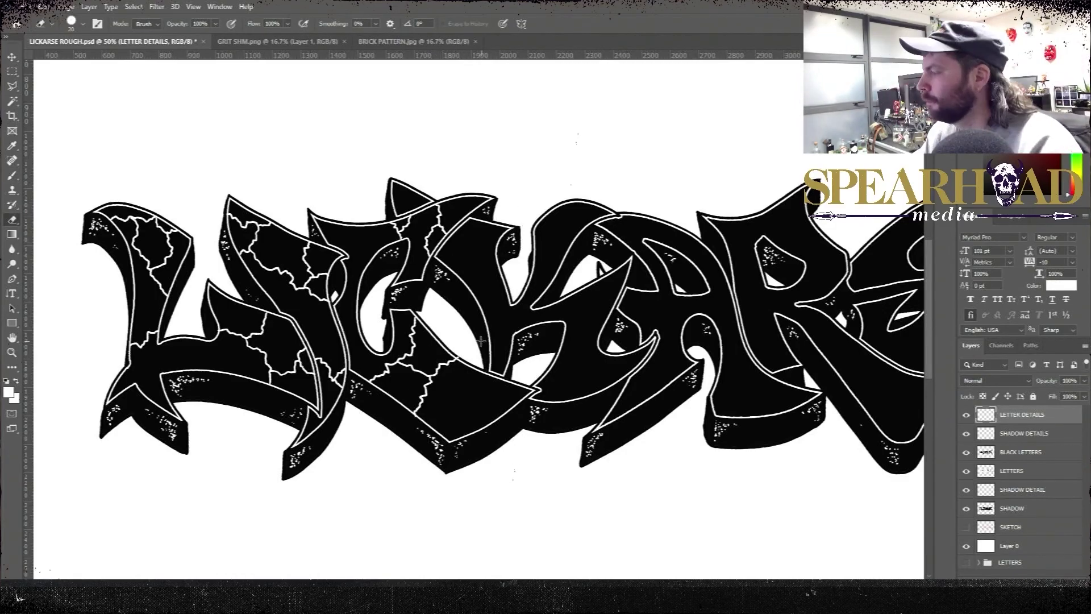
{"action": "key", "text": "Tab"}
{"action": "key", "text": "Tab"}
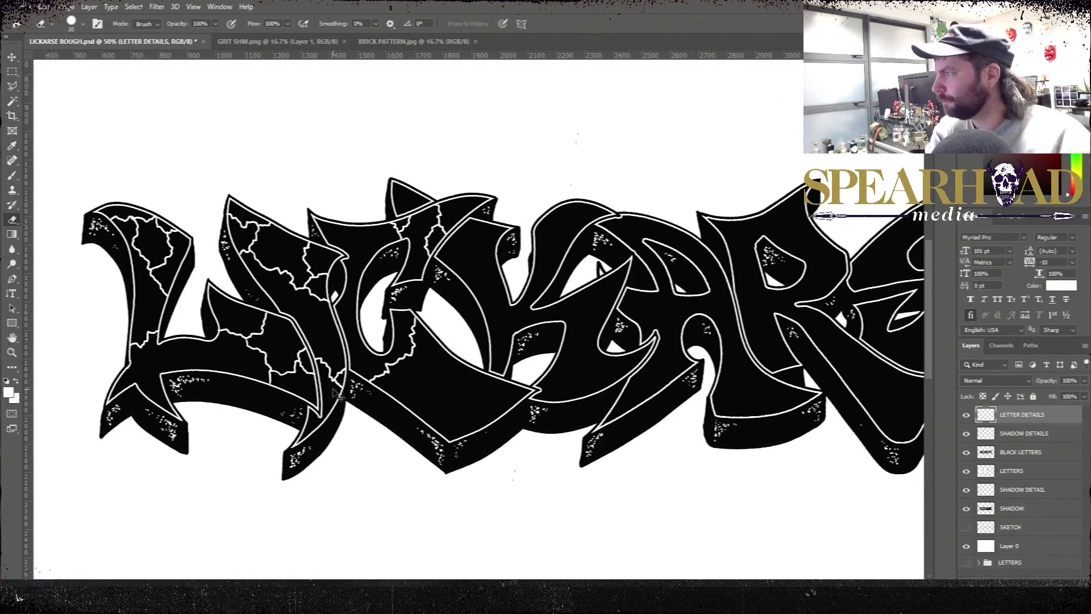
{"action": "key", "text": "b"}
{"action": "left_click_drag", "start_coordinate": [439, 345], "coordinate": [434, 392]}
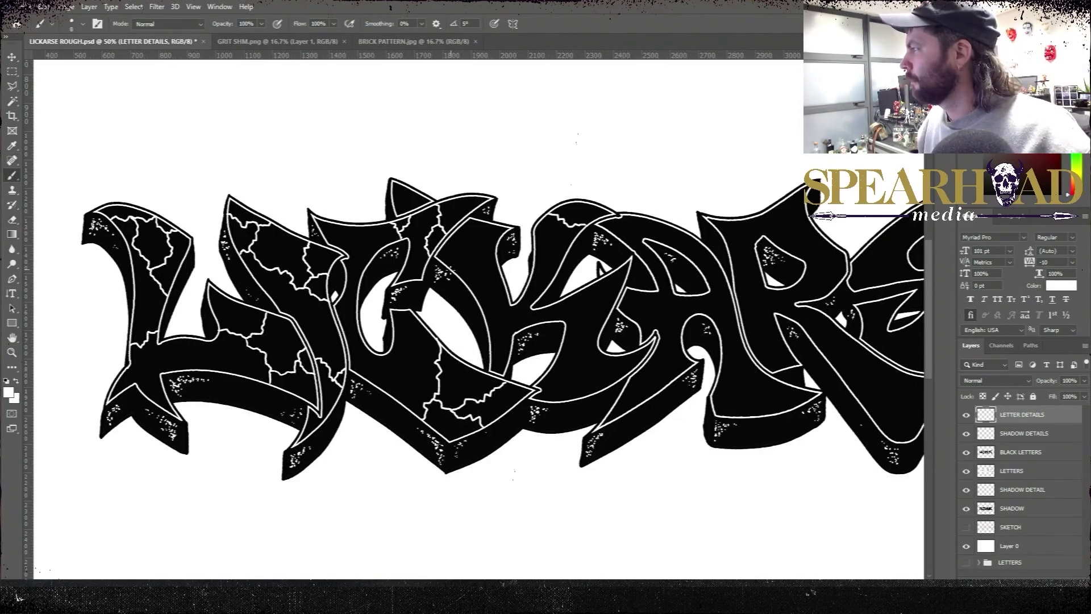
Draw jagged white crack lines across the K and the upper part of the A
{"action": "left_click_drag", "start_coordinate": [636, 378], "coordinate": [528, 389]}
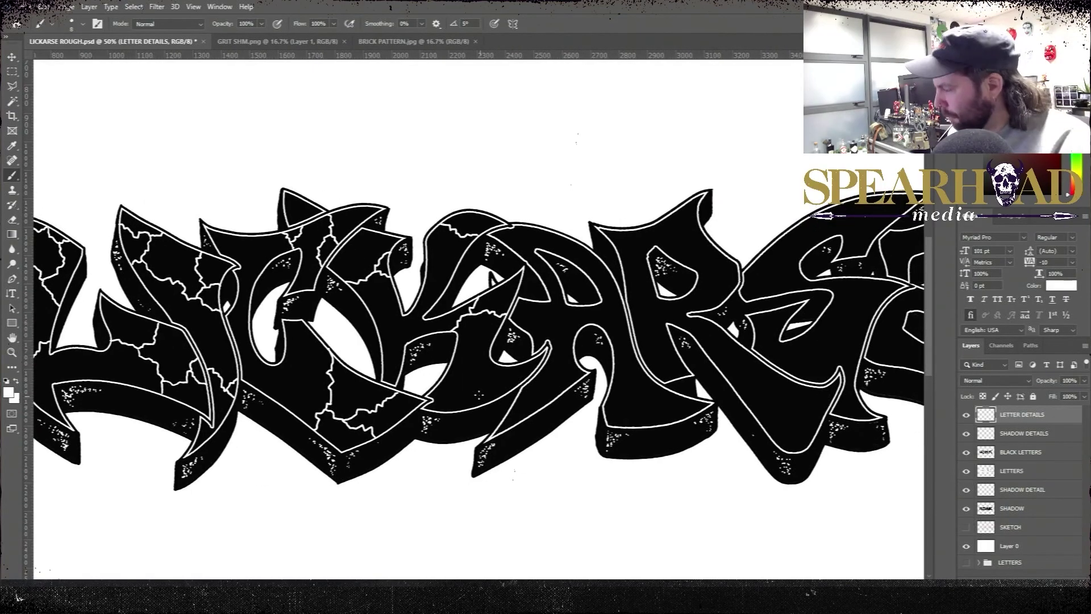
{"action": "scroll", "coordinate": [477, 330], "scroll_direction": "right", "scroll_amount": 7}
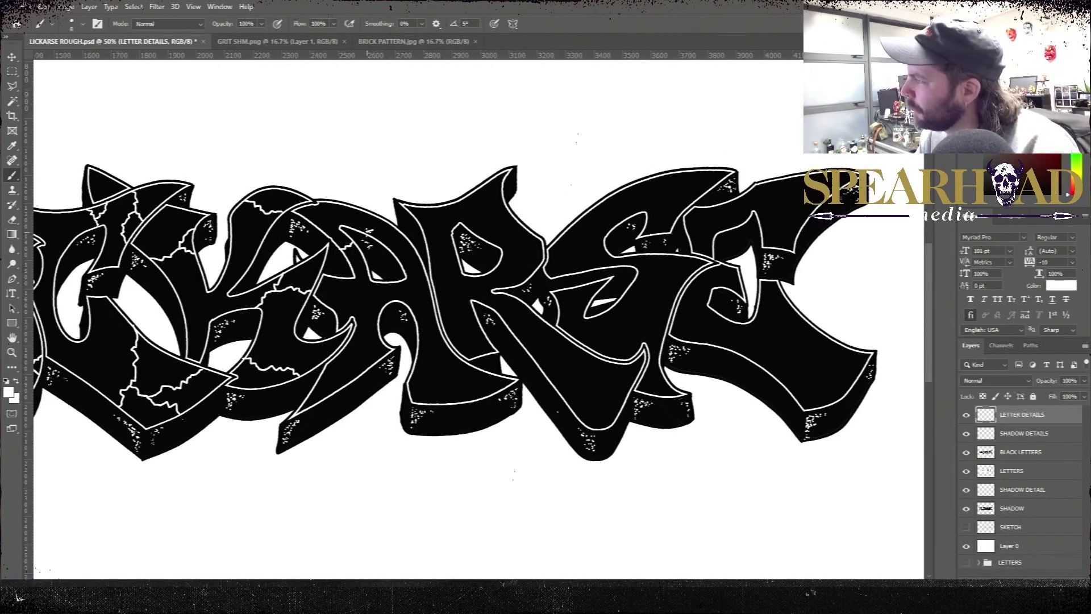
{"action": "left_click_drag", "start_coordinate": [367, 231], "coordinate": [405, 237]}
{"action": "key", "text": "e"}
{"action": "key", "text": "b"}
{"action": "left_click_drag", "start_coordinate": [344, 277], "coordinate": [381, 298]}
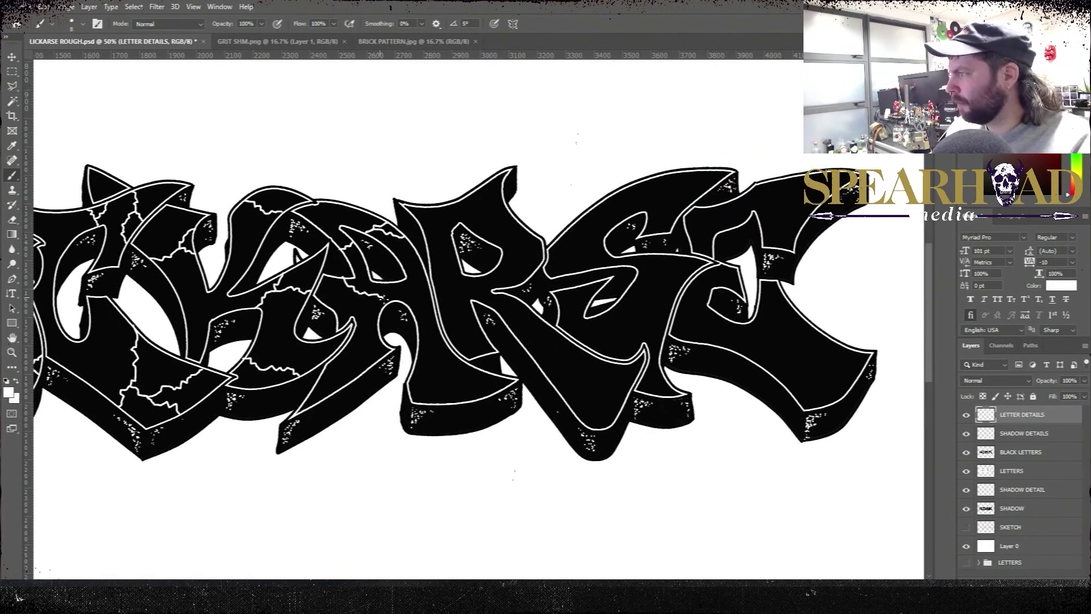
Continue the jagged white crack lines over the rest of the A, the R and the S
{"action": "scroll", "coordinate": [407, 348], "scroll_direction": "right", "scroll_amount": 4}
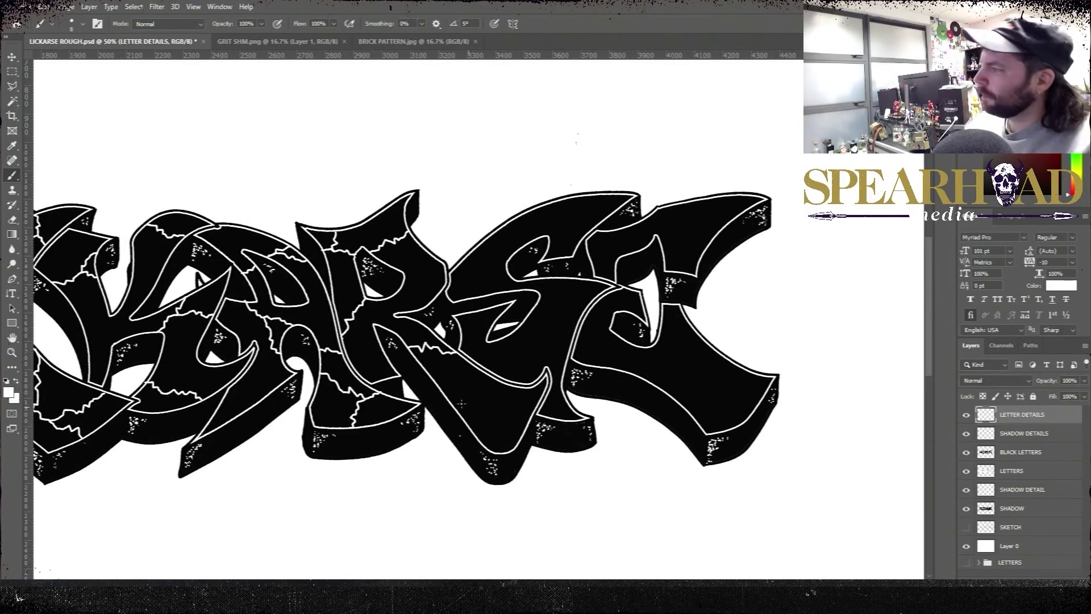
{"action": "left_click_drag", "start_coordinate": [463, 421], "coordinate": [499, 401]}
{"action": "left_click_drag", "start_coordinate": [577, 415], "coordinate": [451, 450]}
{"action": "left_click_drag", "start_coordinate": [409, 246], "coordinate": [433, 261]}
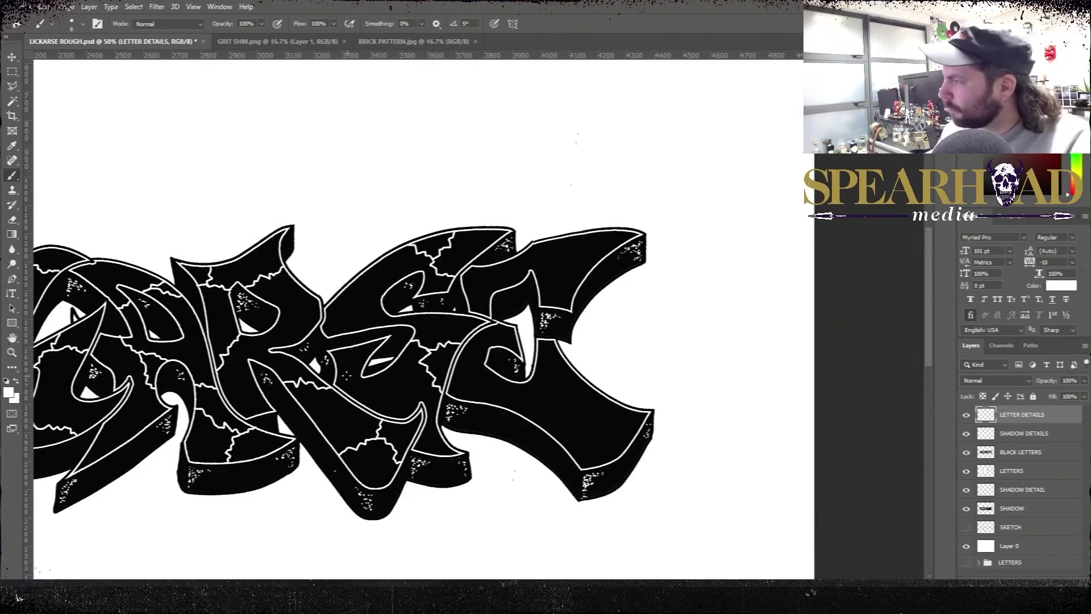
Draw jagged white crack lines across the E's lower and upper arms
{"action": "left_click_drag", "start_coordinate": [515, 406], "coordinate": [559, 389]}
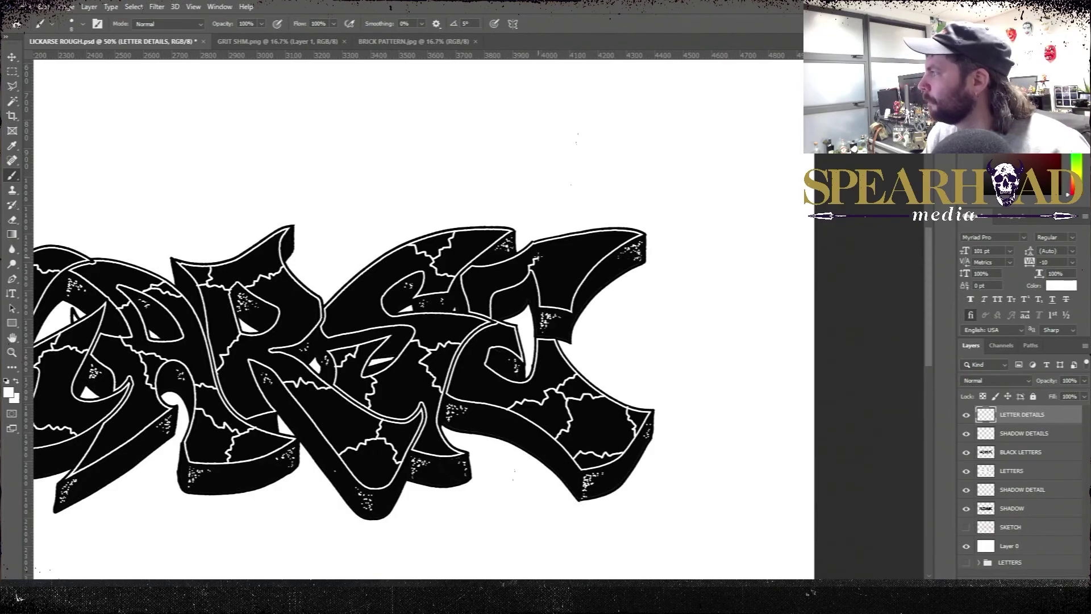
{"action": "key", "text": "e"}
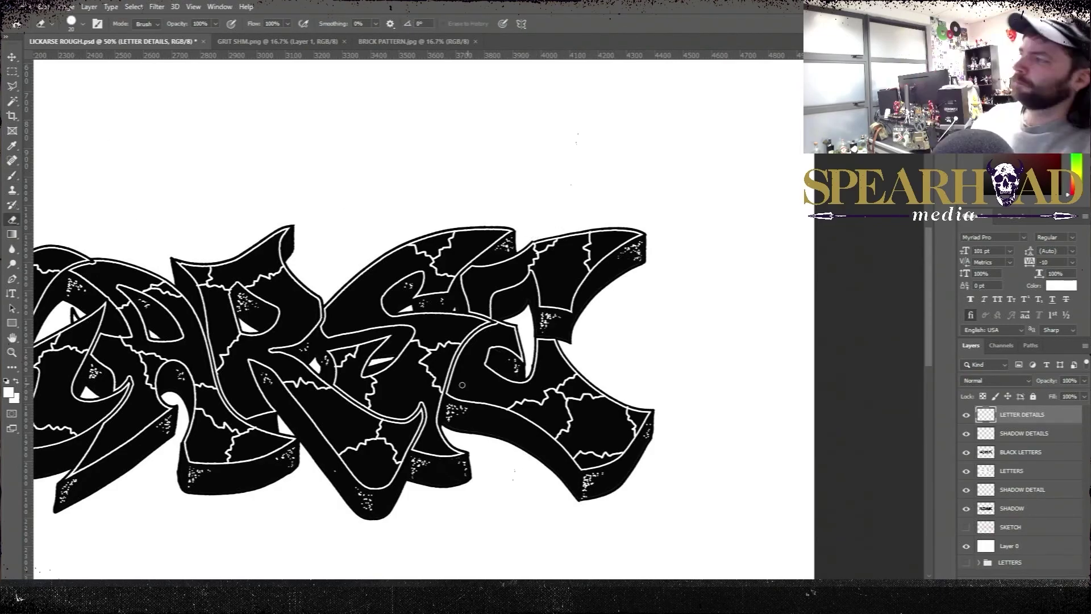
{"action": "key", "text": "b"}
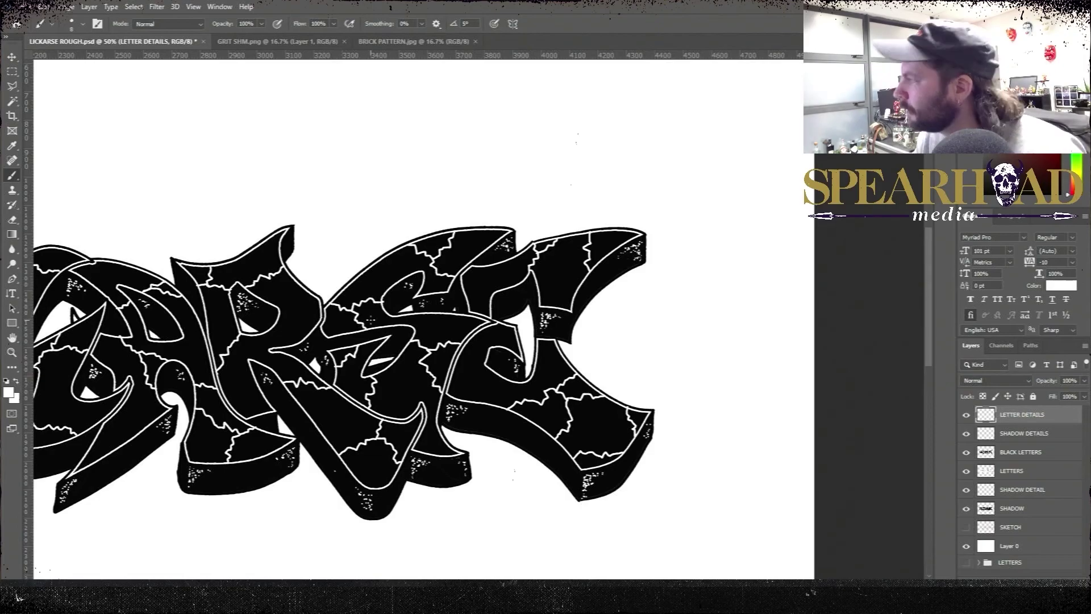
Move the LETTER DETAILS layer below SHADOW DETAILS and duplicate the BLACK LETTERS layer
{"action": "key", "text": "ctrl+minus"}
{"action": "left_click_drag", "start_coordinate": [1005, 417], "coordinate": [1009, 442]}
{"action": "right_click", "coordinate": [1010, 452]}
{"action": "left_click", "coordinate": [909, 164]}
{"action": "key", "text": "Return"}
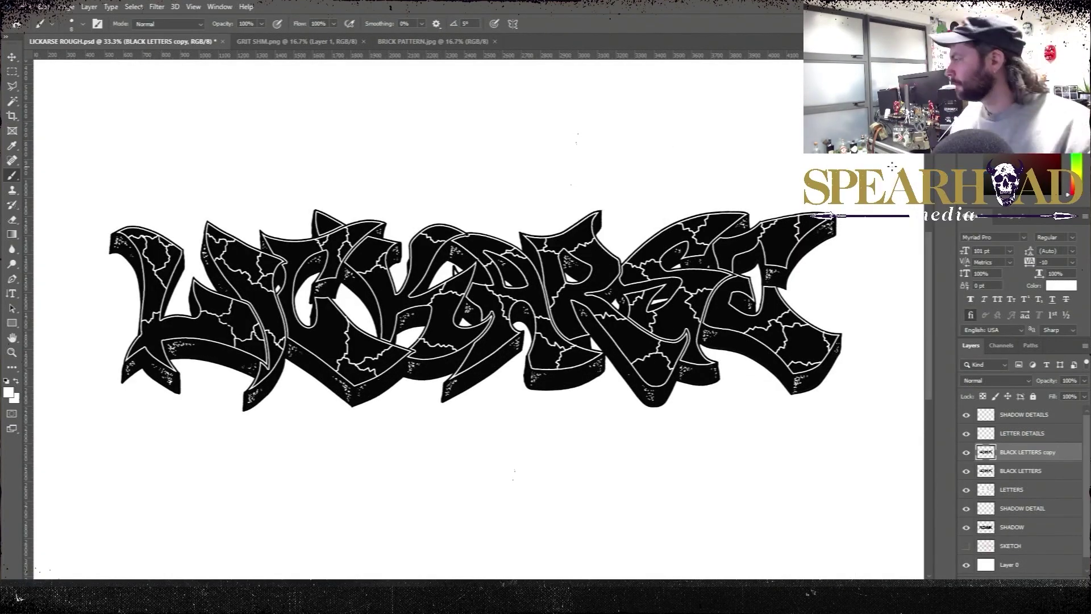
Merge LETTER DETAILS with the BLACK LETTERS copy and hide the original BLACK LETTERS layer
{"action": "left_click", "coordinate": [1021, 434], "text": "shift"}
{"action": "right_click", "coordinate": [1021, 436]}
{"action": "left_click", "coordinate": [944, 449]}
{"action": "left_click", "coordinate": [967, 452]}
Select crack-bounded black patches across all the letters with the Magic Wand and delete their fill
{"action": "left_click", "coordinate": [12, 101]}
{"action": "key", "text": "shift"}
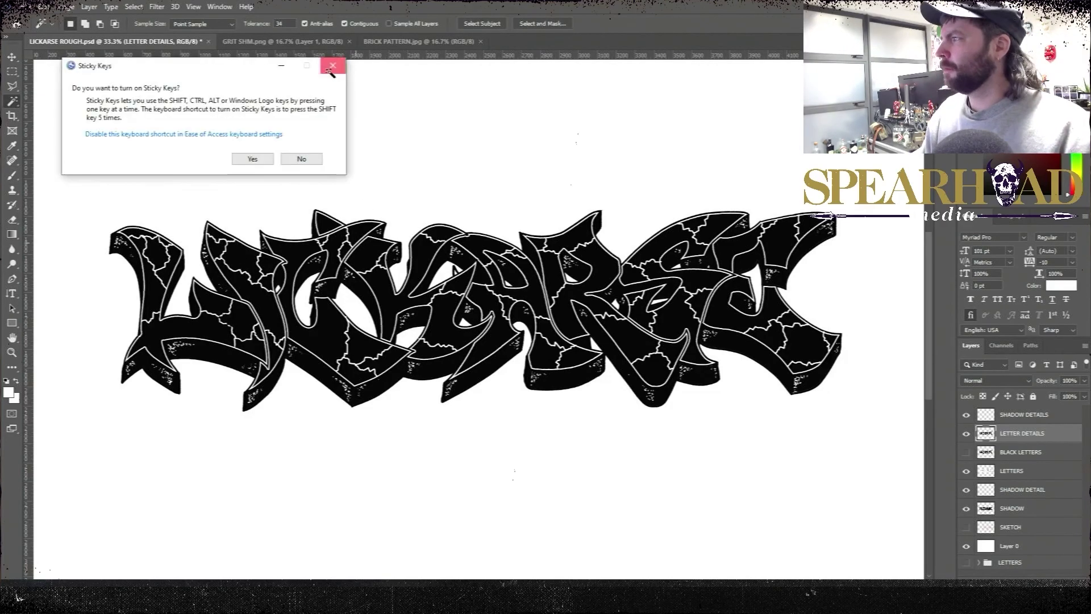
{"action": "left_click", "coordinate": [332, 66]}
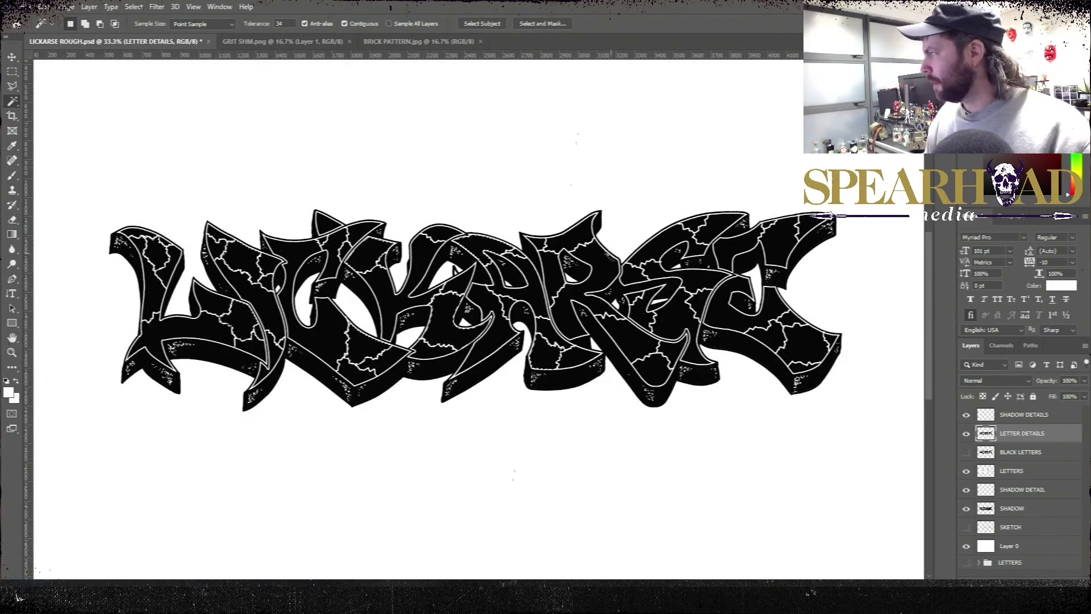
{"action": "left_click", "coordinate": [580, 234], "text": "shift"}
{"action": "left_click", "coordinate": [634, 338], "text": "shift"}
{"action": "left_click", "coordinate": [719, 224], "text": "shift"}
{"action": "left_click", "coordinate": [779, 236], "text": "shift"}
{"action": "left_click", "coordinate": [805, 344], "text": "shift"}
{"action": "left_click", "coordinate": [334, 67]}
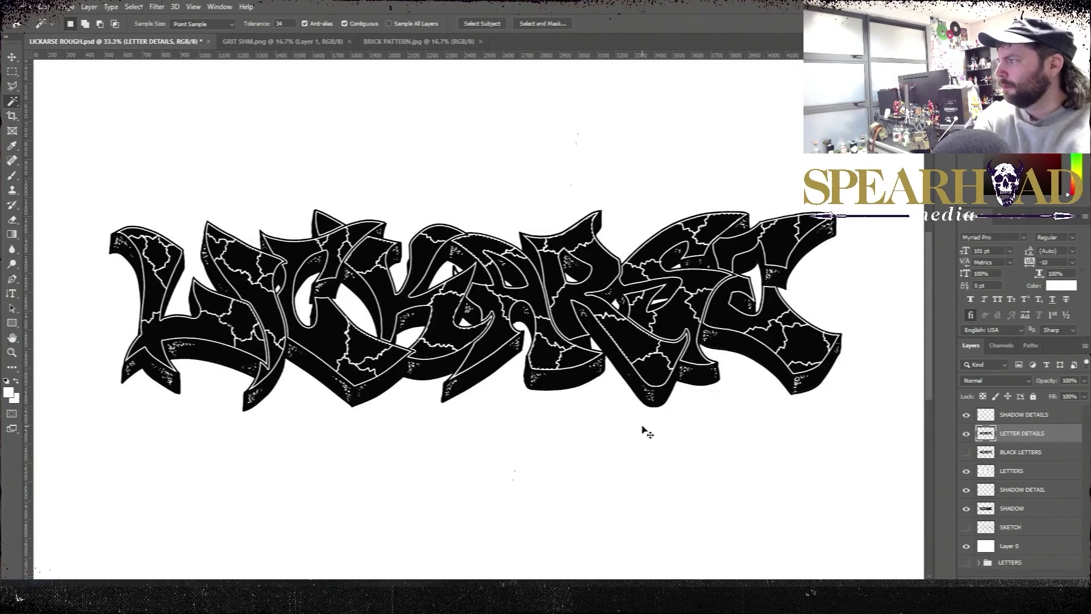
{"action": "left_click", "coordinate": [798, 354], "text": "shift"}
{"action": "left_click", "coordinate": [334, 67]}
{"action": "key", "text": "Delete"}
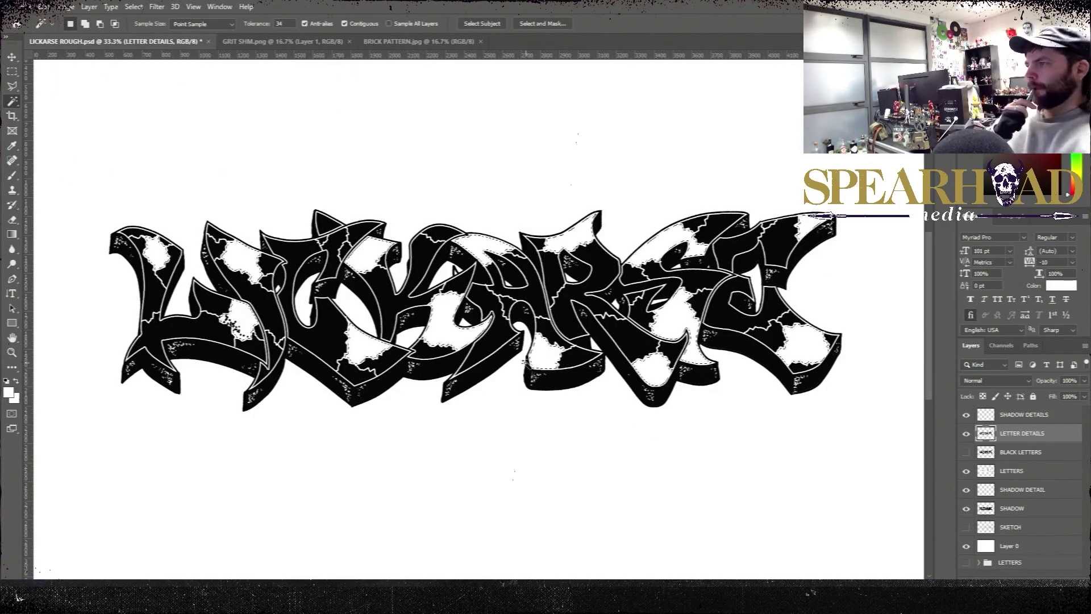
{"action": "key", "text": "ctrl+d"}
Add a Stroke layer style to the LETTER DETAILS layer
{"action": "key", "text": "m"}
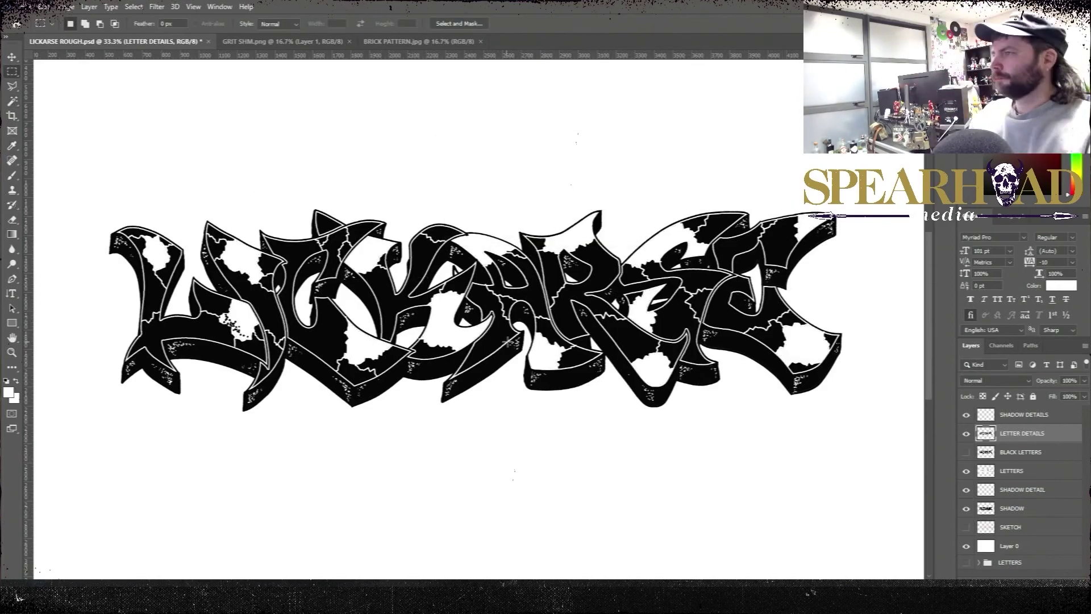
{"action": "left_click", "coordinate": [89, 6]}
{"action": "mouse_move", "coordinate": [142, 117]}
{"action": "left_click", "coordinate": [268, 142]}
{"action": "mouse_move", "coordinate": [589, 252]}
{"action": "left_mouse_down"}
{"action": "mouse_move", "coordinate": [645, 469]}
{"action": "mouse_move", "coordinate": [581, 388]}
{"action": "left_mouse_up"}
{"action": "left_click", "coordinate": [715, 408]}
Find the layer holding the stray dots in the L's cut-out patch and erase them on SHADOW DETAILS
{"action": "key", "text": "e"}
{"action": "key", "text": "ctrl+plus"}
{"action": "key", "text": "ctrl+plus"}
{"action": "left_click_drag", "start_coordinate": [250, 341], "coordinate": [600, 299]}
{"action": "left_click", "coordinate": [1012, 492]}
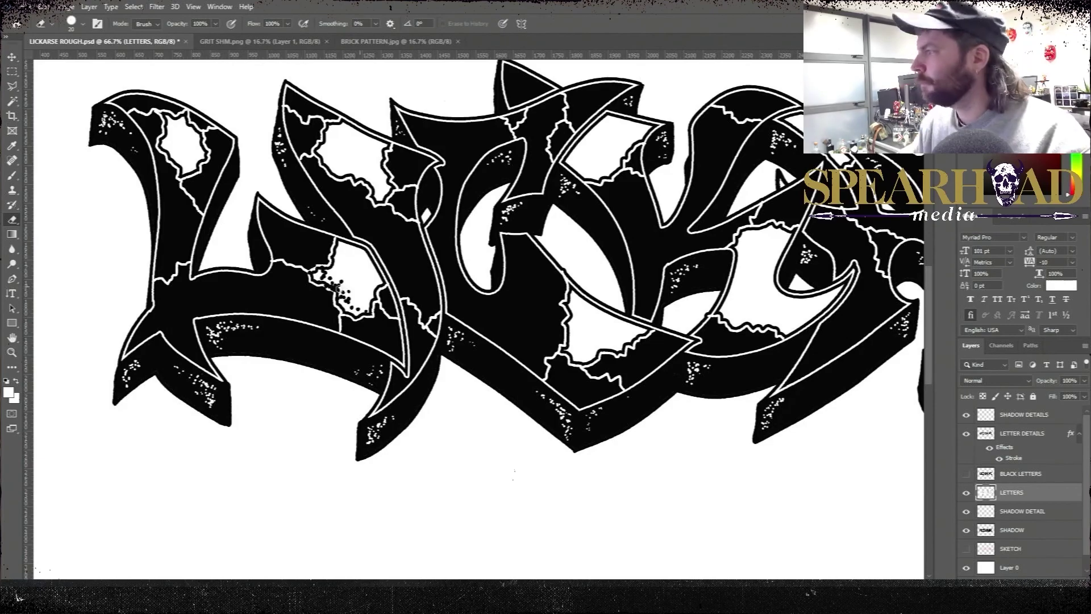
{"action": "key", "text": "b"}
{"action": "left_click", "coordinate": [966, 492]}
{"action": "left_click", "coordinate": [966, 493]}
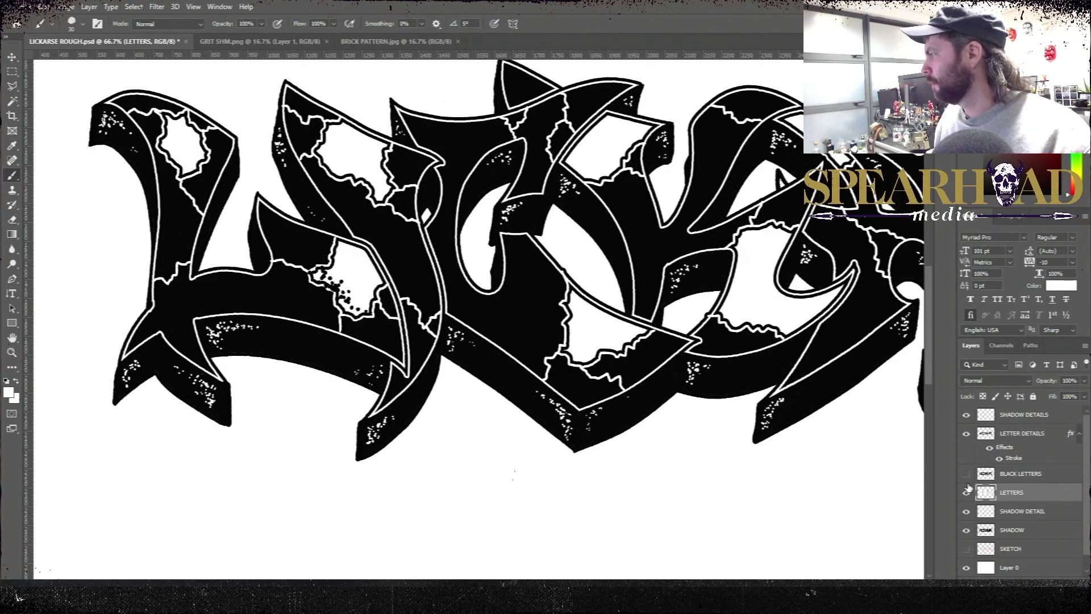
{"action": "left_click", "coordinate": [966, 434]}
{"action": "left_click", "coordinate": [967, 434]}
{"action": "left_click", "coordinate": [1024, 415]}
{"action": "key", "text": "e"}
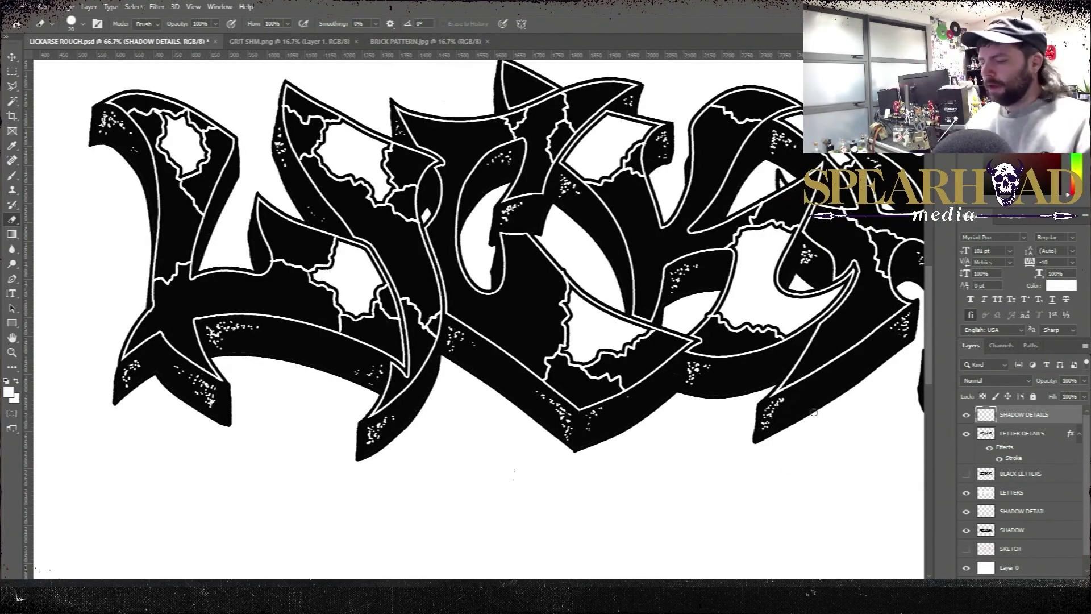
Switch to BRICK PATTERN.jpg and convert the brick image to black and white
{"action": "key", "text": "ctrl+minus"}
{"action": "key", "text": "ctrl+minus"}
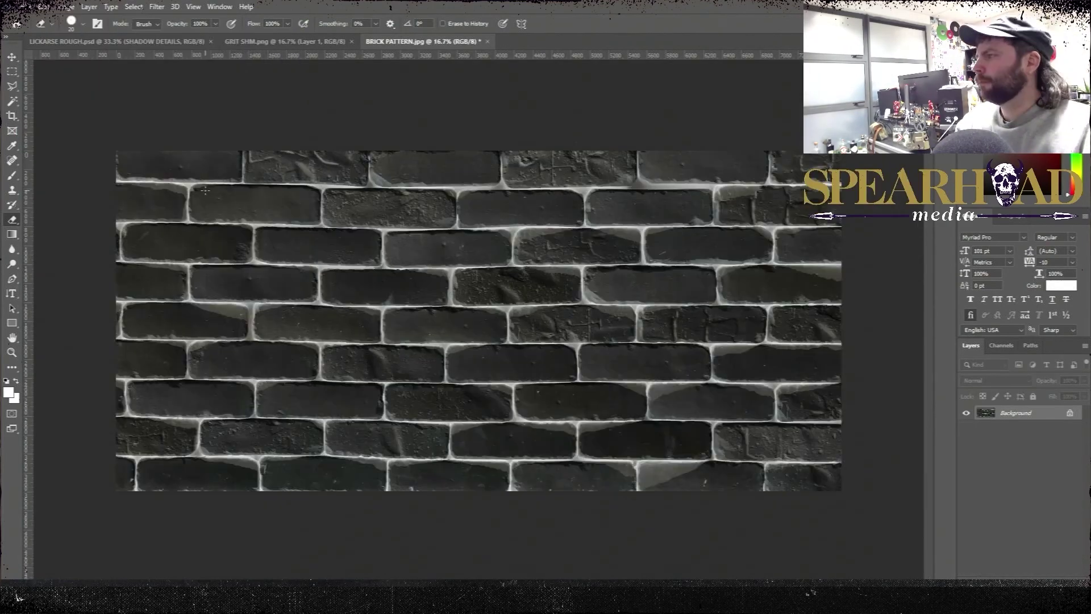
{"action": "key", "text": "alt+shift+ctrl+b"}
{"action": "key", "text": "Return"}
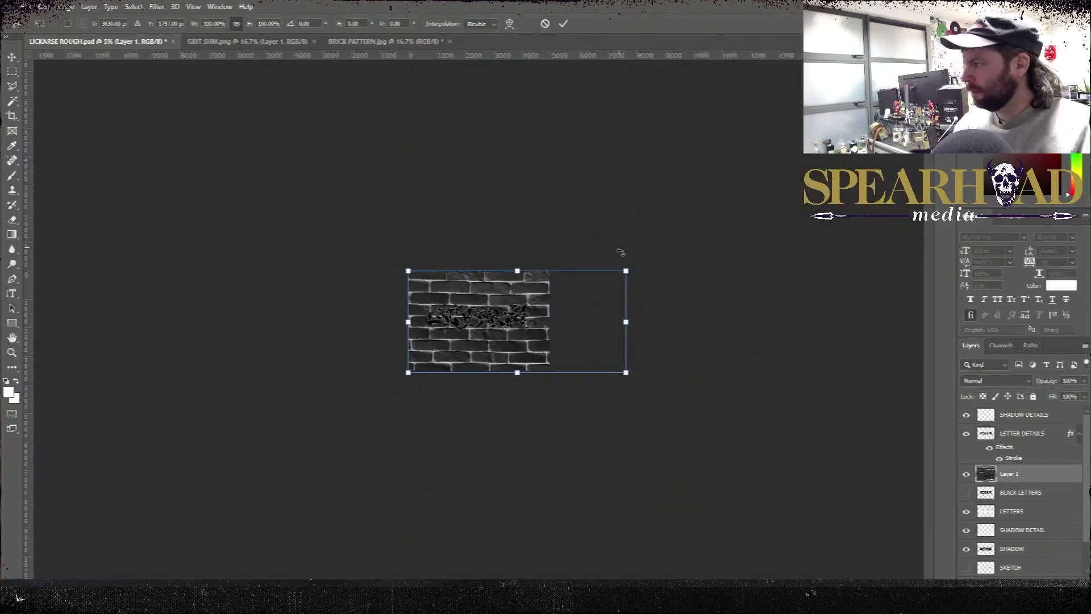
Paste the brick image into LICKARSE ROUGH.psd beneath LETTER DETAILS, scale it to about 8.56% and place it behind the lettering
{"action": "key", "text": "ctrl+v"}
{"action": "key", "text": "ctrl+t"}
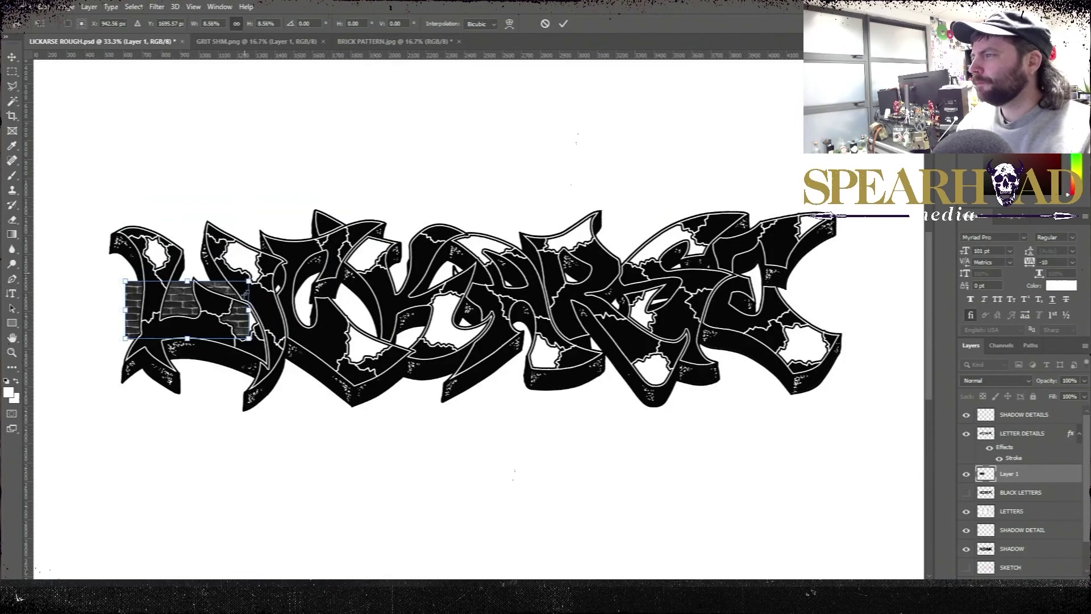
{"action": "left_click_drag", "start_coordinate": [245, 294], "coordinate": [453, 321]}
{"action": "key", "text": "Return"}
Duplicate the brick tile twice and position the copies behind the cut-out patches of the first letters
{"action": "right_click", "coordinate": [1011, 475]}
{"action": "left_click", "coordinate": [966, 171]}
{"action": "key", "text": "Return"}
{"action": "key", "text": "ctrl+t"}
{"action": "key", "text": "Return"}
{"action": "right_click", "coordinate": [1011, 475]}
{"action": "left_click", "coordinate": [972, 63]}
{"action": "key", "text": "Return"}
{"action": "key", "text": "ctrl+t"}
{"action": "key", "text": "Return"}
Duplicate the brick tile again and set the copy flush beside the previous one, behind the lower K and A
{"action": "right_click", "coordinate": [1011, 474]}
{"action": "left_click", "coordinate": [972, 62]}
{"action": "key", "text": "Return"}
{"action": "key", "text": "ctrl+t"}
{"action": "left_click_drag", "start_coordinate": [364, 355], "coordinate": [478, 355]}
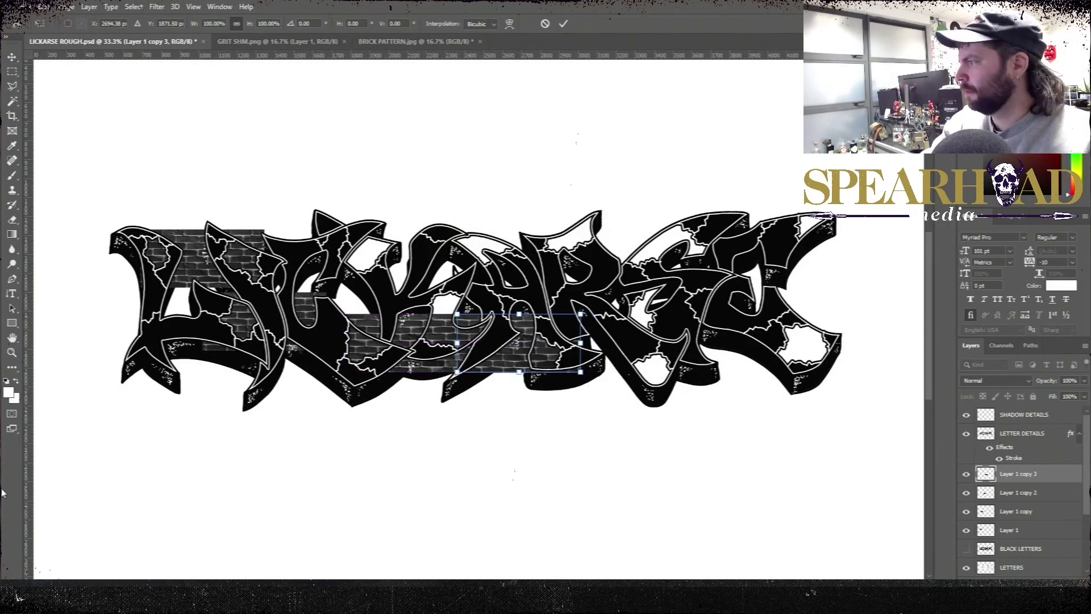
{"action": "key", "text": "Return"}
{"action": "key", "text": "ctrl+t"}
{"action": "key", "text": "Return"}
Merge the Layer 1 copy 2 and Layer 1 copy 3 brick tiles into one strip
{"action": "key", "text": "ctrl+shift+e"}
{"action": "key", "text": "ctrl+z"}
{"action": "left_click", "coordinate": [1015, 493], "text": "shift"}
{"action": "right_click", "coordinate": [1016, 493]}
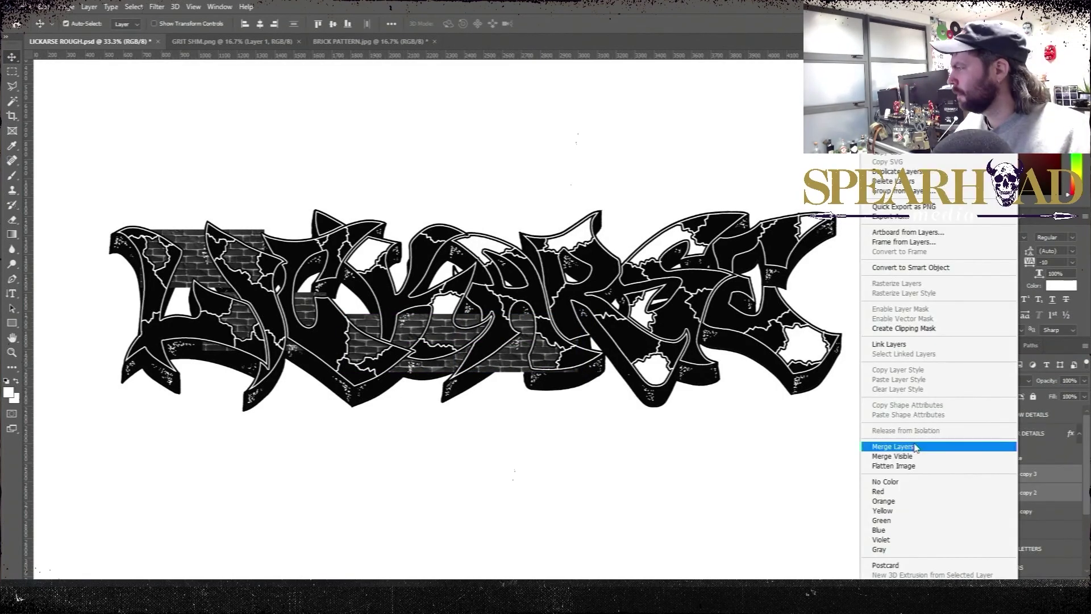
{"action": "left_click", "coordinate": [916, 448]}
Duplicate the merged brick strip twice and stack the copies above it behind the K, A and R
{"action": "key", "text": "ctrl+alt+t"}
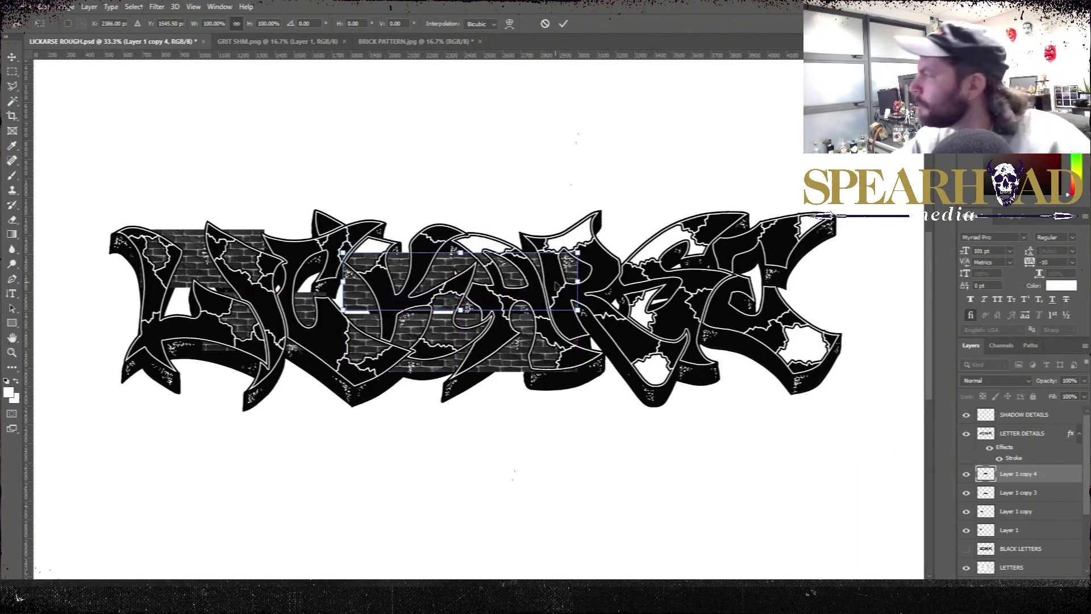
{"action": "left_click_drag", "start_coordinate": [557, 286], "coordinate": [734, 230]}
{"action": "key", "text": "Return"}
{"action": "right_click", "coordinate": [1011, 474]}
{"action": "left_click", "coordinate": [973, 65]}
{"action": "key", "text": "Return"}
{"action": "key", "text": "ctrl+t"}
{"action": "key", "text": "Return"}
Merge the stacked brick strips behind the K, A and R, and set a duplicate beside them behind the last letters
{"action": "left_click", "coordinate": [1011, 512], "text": "shift"}
{"action": "right_click", "coordinate": [1011, 511]}
{"action": "left_click", "coordinate": [970, 364]}
{"action": "right_click", "coordinate": [1011, 474]}
{"action": "left_click", "coordinate": [973, 65]}
{"action": "key", "text": "Return"}
{"action": "key", "text": "ctrl+t"}
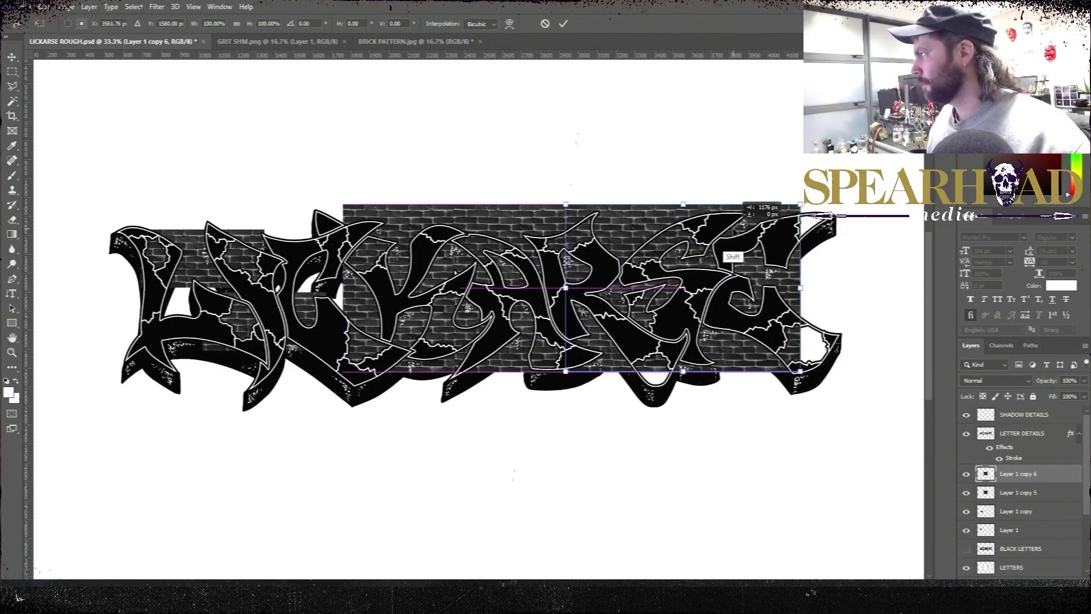
{"action": "key", "text": "Return"}
Merge the two large brick blocks and place a duplicate past them, covering the tail of the final E
{"action": "left_click", "coordinate": [1017, 493], "text": "shift"}
{"action": "right_click", "coordinate": [1017, 493]}
{"action": "left_click", "coordinate": [973, 345]}
{"action": "right_click", "coordinate": [1011, 474]}
{"action": "left_click", "coordinate": [973, 65]}
{"action": "key", "text": "Return"}
{"action": "key", "text": "ctrl+t"}
{"action": "left_click_drag", "start_coordinate": [392, 284], "coordinate": [815, 285]}
{"action": "key", "text": "Return"}
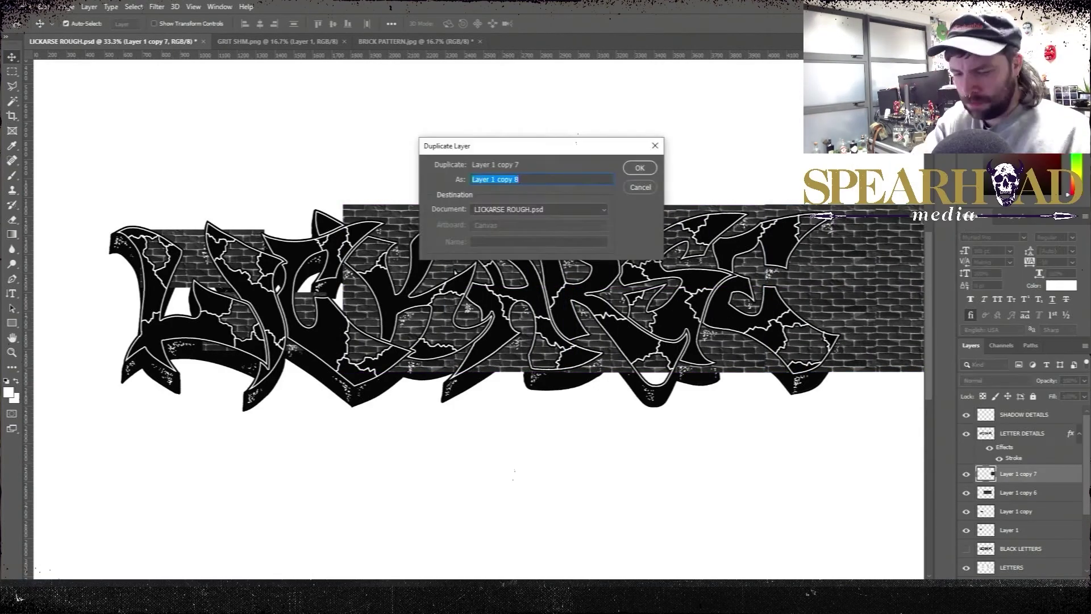
Duplicate the brick block once more beneath the lower ends of the letters and merge all brick layers into one
{"action": "key", "text": "Return"}
{"action": "key", "text": "ctrl+t"}
{"action": "left_click_drag", "start_coordinate": [847, 238], "coordinate": [561, 402]}
{"action": "key", "text": "Return"}
{"action": "left_click", "coordinate": [1011, 548], "text": "shift"}
{"action": "right_click", "coordinate": [1011, 548]}
{"action": "left_click", "coordinate": [969, 400]}
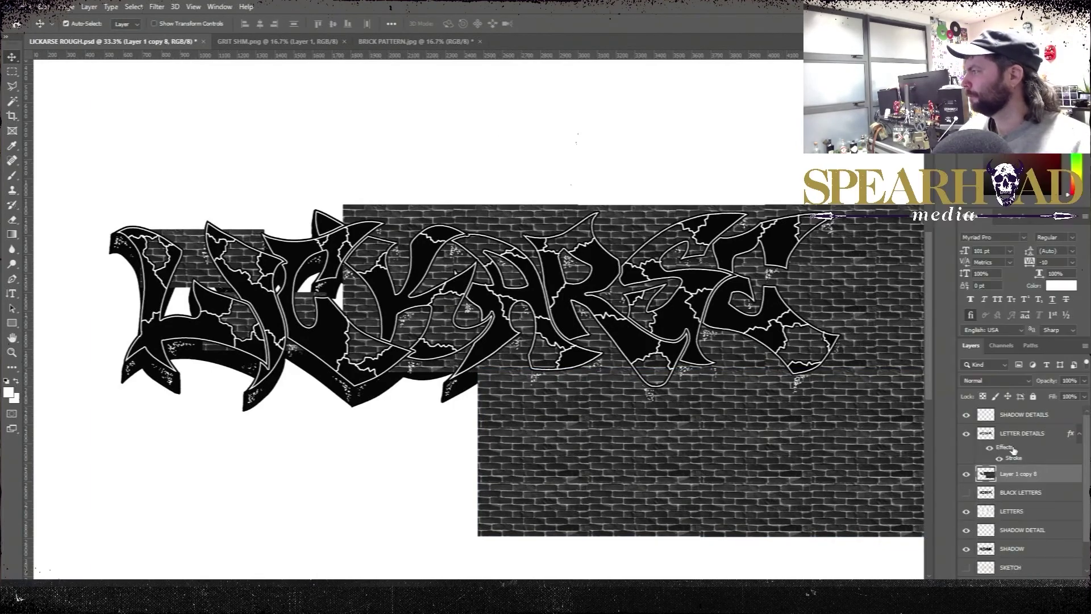
Using a selection from LETTER DETAILS, delete the bricks outside the cut-out patches from the merged brick layer
{"action": "left_click", "coordinate": [970, 438]}
{"action": "key", "text": "w"}
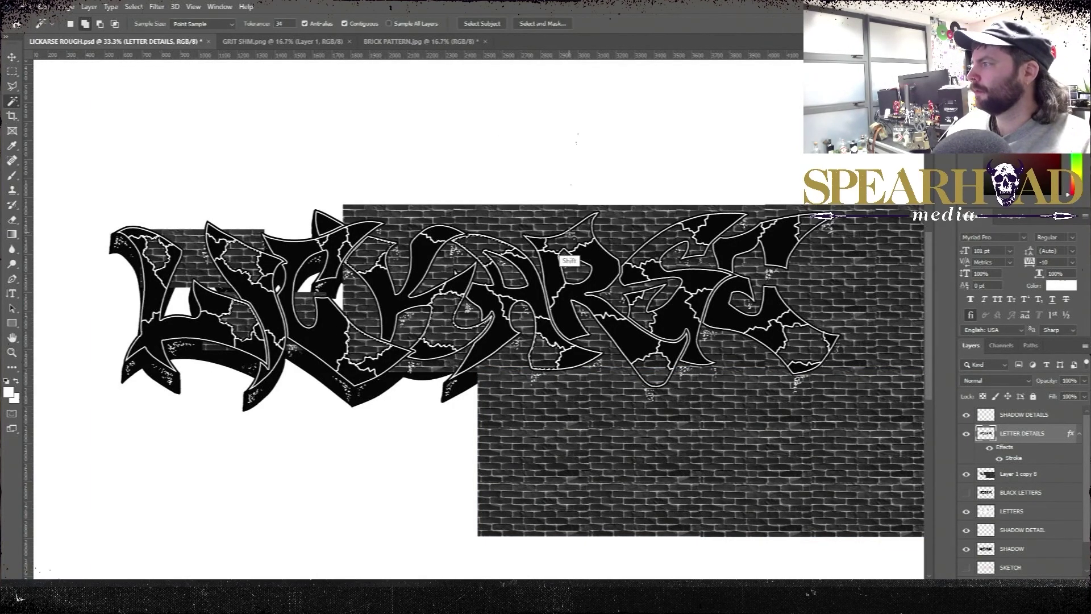
{"action": "key", "text": "m"}
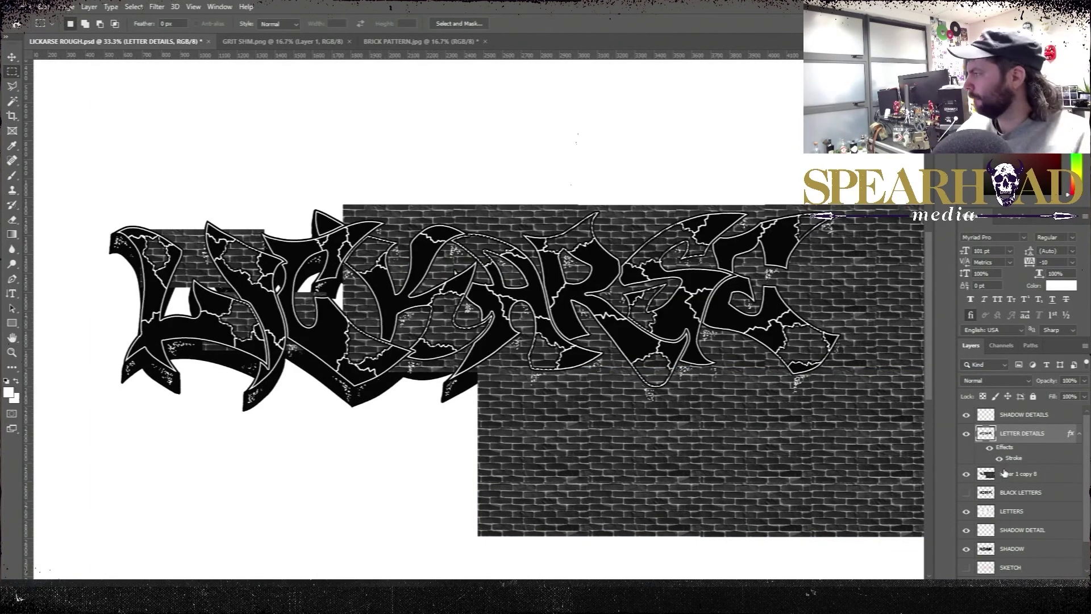
{"action": "left_click", "coordinate": [1004, 473]}
{"action": "key", "text": "Delete"}
{"action": "key", "text": "ctrl+d"}
Raise the brightness and strongly raise the contrast of the brick layer with Brightness/Contrast
{"action": "left_click", "coordinate": [67, 7]}
{"action": "left_click", "coordinate": [227, 33]}
{"action": "left_click_drag", "start_coordinate": [709, 220], "coordinate": [721, 221]}
{"action": "left_click_drag", "start_coordinate": [709, 249], "coordinate": [763, 249]}
{"action": "left_click", "coordinate": [798, 207]}
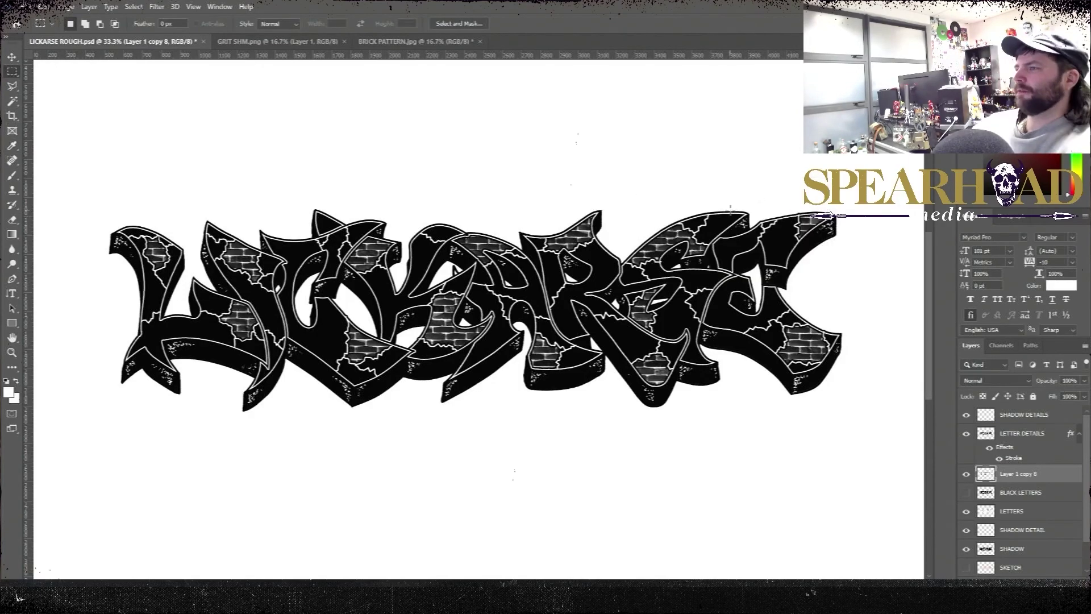
{"action": "key", "text": "alt+i"}
{"action": "key", "text": "a"}
{"action": "key", "text": "c"}
{"action": "key", "text": "Return"}
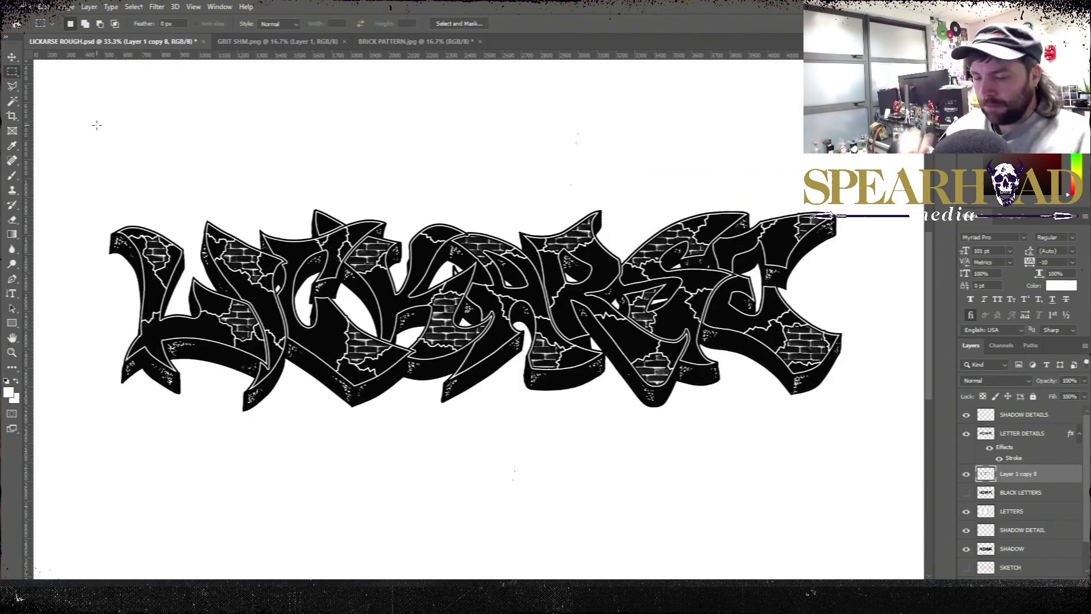
On the LETTER DETAILS layer, select the black area inside the cracks at the L's lower corner and delete it
{"action": "key", "text": "ctrl+plus"}
{"action": "left_click_drag", "start_coordinate": [41, 353], "coordinate": [353, 296]}
{"action": "key", "text": "alt+bracketright"}
{"action": "key", "text": "b"}
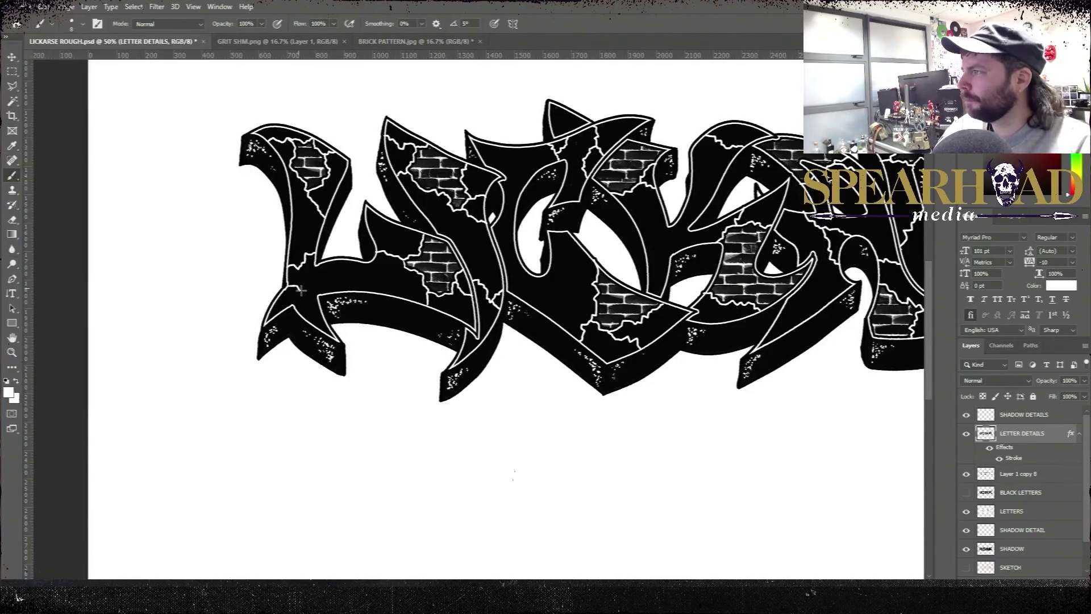
{"action": "key", "text": "w"}
{"action": "left_click", "coordinate": [320, 278]}
{"action": "key", "text": "Delete"}
Copy the brick patch from the final E onto a new layer, fit it behind the L's empty corner and erase the overflow
{"action": "key", "text": "m"}
{"action": "left_click", "coordinate": [1013, 492]}
{"action": "mouse_move", "coordinate": [803, 420]}
{"action": "left_mouse_down"}
{"action": "mouse_move", "coordinate": [673, 432]}
{"action": "mouse_move", "coordinate": [346, 408]}
{"action": "left_mouse_up"}
{"action": "left_click_drag", "start_coordinate": [743, 244], "coordinate": [938, 370]}
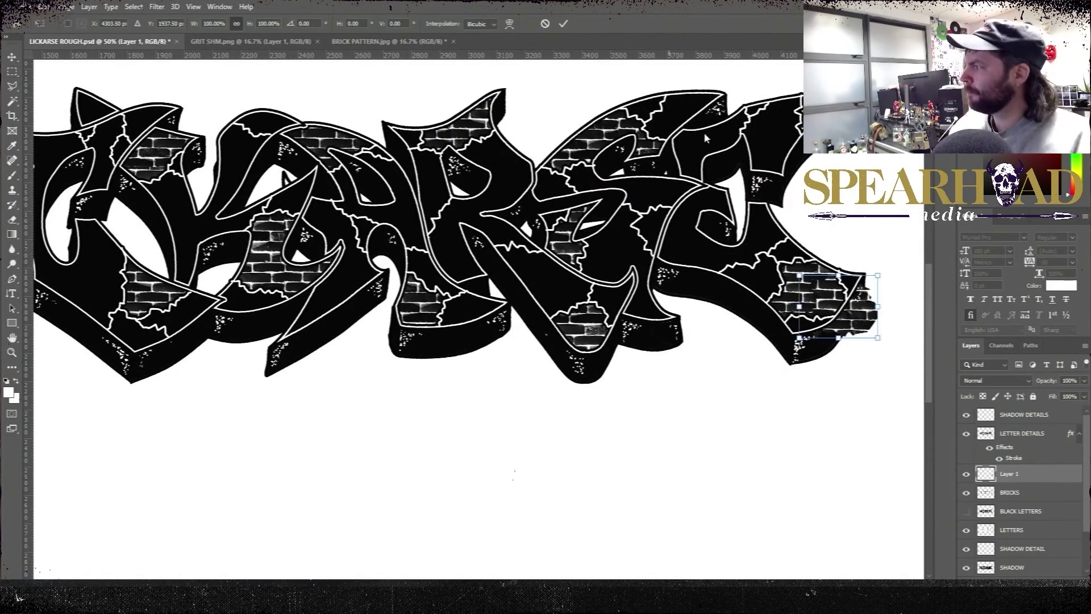
{"action": "key", "text": "ctrl+t"}
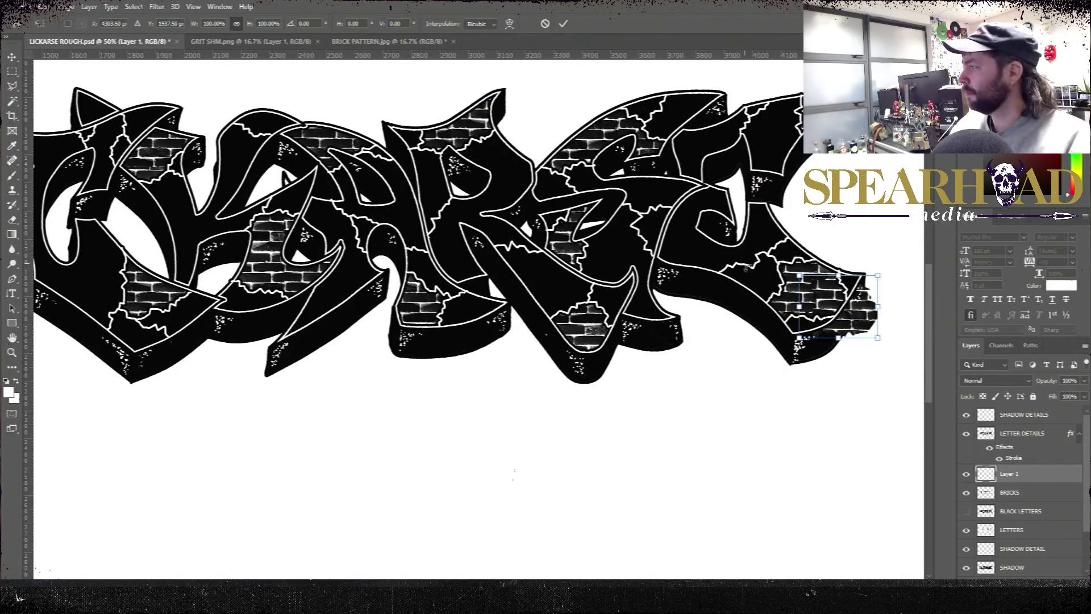
{"action": "scroll", "coordinate": [770, 427], "scroll_direction": "left", "scroll_amount": 14}
{"action": "left_click_drag", "start_coordinate": [770, 426], "coordinate": [364, 271]}
{"action": "key", "text": "Return"}
{"action": "key", "text": "e"}
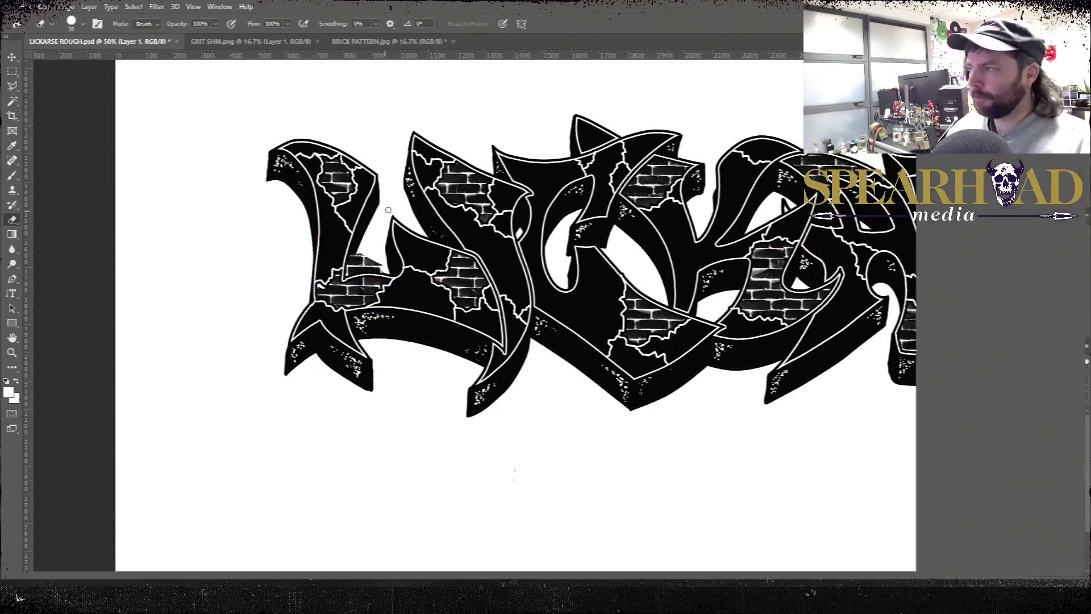
{"action": "key", "text": "ctrl+0"}
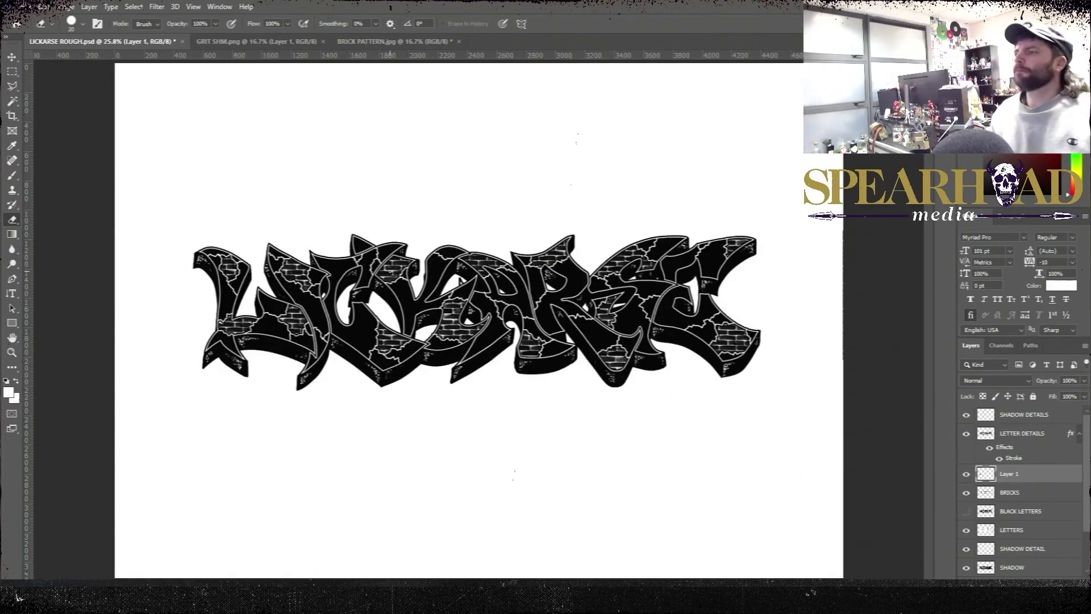
Merge the copied Layer 1 brick patch with the BRICKS layer
{"action": "left_click", "coordinate": [1010, 493], "text": "shift"}
{"action": "right_click", "coordinate": [1010, 492]}
{"action": "left_click", "coordinate": [978, 341]}
Brighten the merged brick layer with Brightness/Contrast, setting the brightness to 55
{"action": "left_click", "coordinate": [67, 7]}
{"action": "left_click", "coordinate": [214, 36]}
{"action": "left_click_drag", "start_coordinate": [708, 220], "coordinate": [730, 223]}
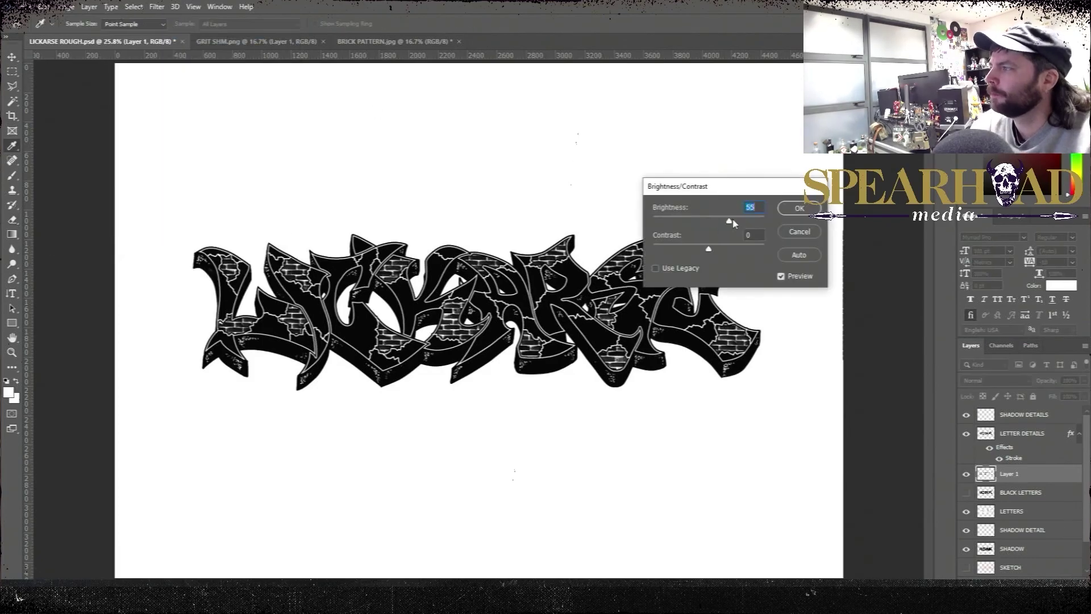
{"action": "left_click", "coordinate": [797, 208]}
{"action": "left_click", "coordinate": [67, 6]}
{"action": "left_click", "coordinate": [214, 36]}
{"action": "left_click", "coordinate": [802, 230]}
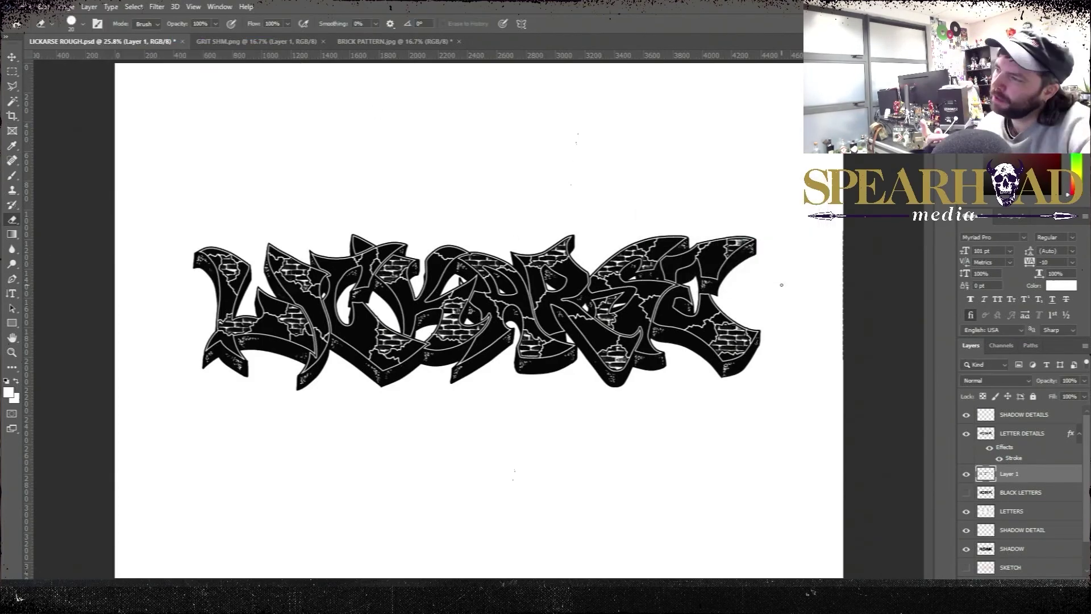
Add a new layer above SHADOW DETAILS and name it HIGHLIGHTS
{"action": "left_click", "coordinate": [1024, 415]}
{"action": "left_click", "coordinate": [1066, 581]}
{"action": "double_click", "coordinate": [1010, 415]}
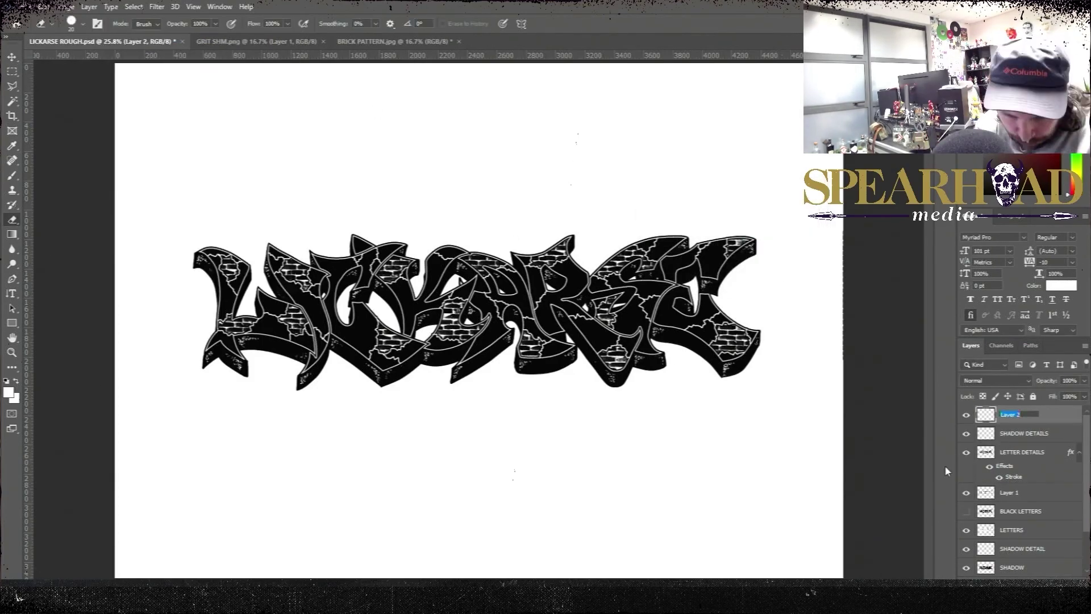
{"action": "type", "text": "highlights"}
{"action": "key", "text": "Return"}
{"action": "type", "text": "HIGHLIGHTS"}
{"action": "key", "text": "Return"}
Choose a stipple brush and try white dotted highlights along the inner edges of the I, C and K
{"action": "key", "text": "ctrl+plus"}
{"action": "key", "text": "ctrl+plus"}
{"action": "key", "text": "ctrl+plus"}
{"action": "key", "text": "ctrl+plus"}
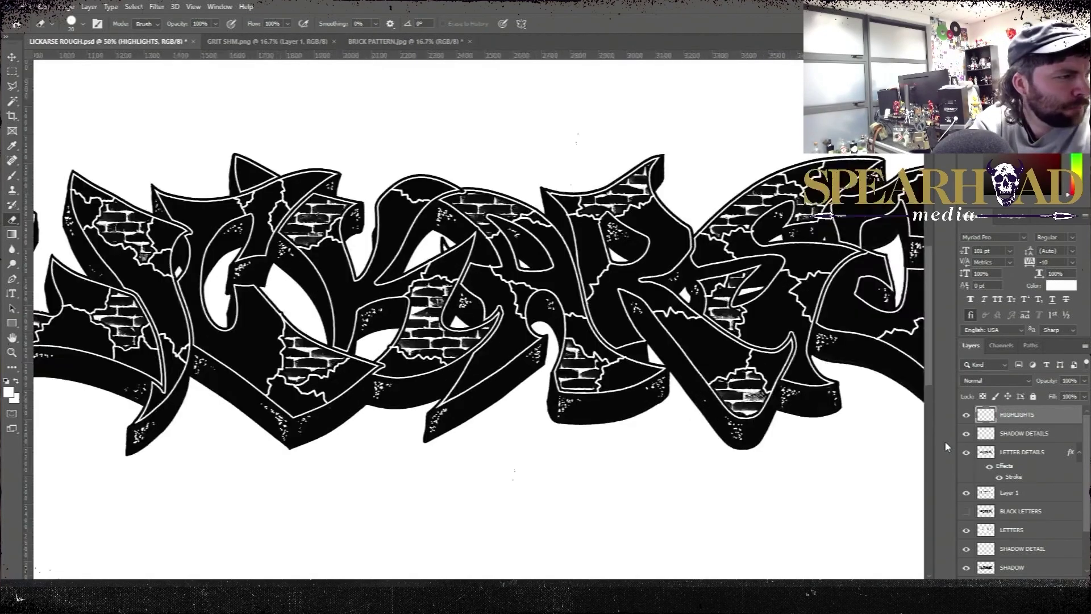
{"action": "key", "text": "b"}
{"action": "left_click_drag", "start_coordinate": [341, 341], "coordinate": [565, 278]}
{"action": "left_click", "coordinate": [82, 24]}
{"action": "left_click", "coordinate": [153, 391]}
{"action": "left_click", "coordinate": [448, 304]}
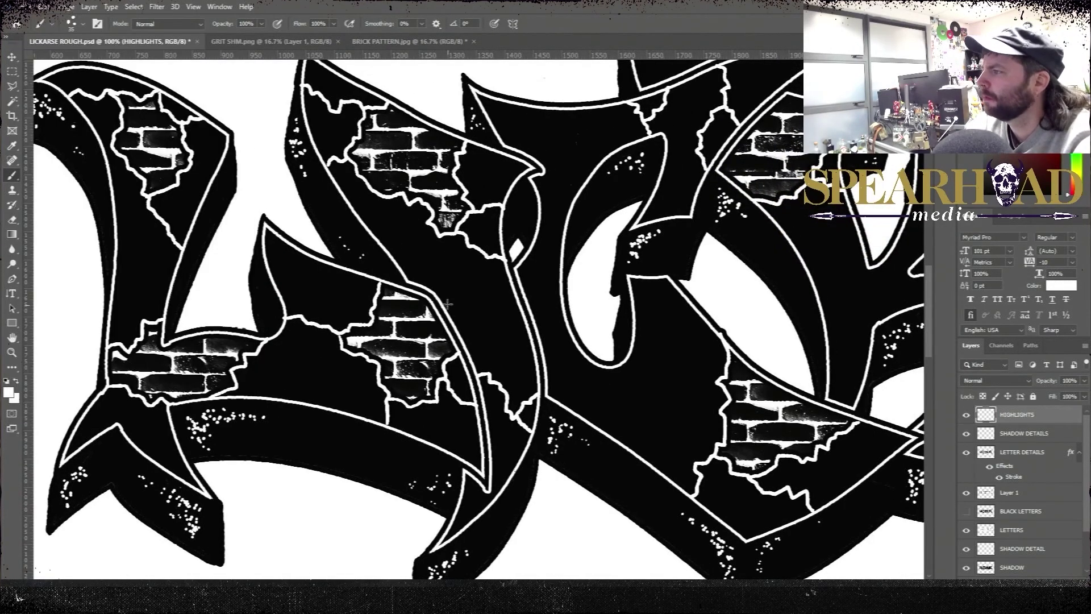
{"action": "right_click", "coordinate": [126, 346]}
{"action": "left_click", "coordinate": [443, 301]}
{"action": "left_click_drag", "start_coordinate": [443, 301], "coordinate": [493, 455]}
{"action": "key", "text": "ctrl+minus"}
{"action": "key", "text": "ctrl+minus"}
{"action": "key", "text": "ctrl+plus"}
{"action": "left_click_drag", "start_coordinate": [518, 220], "coordinate": [531, 227]}
{"action": "left_click_drag", "start_coordinate": [612, 329], "coordinate": [548, 338]}
{"action": "left_click_drag", "start_coordinate": [611, 187], "coordinate": [580, 220]}
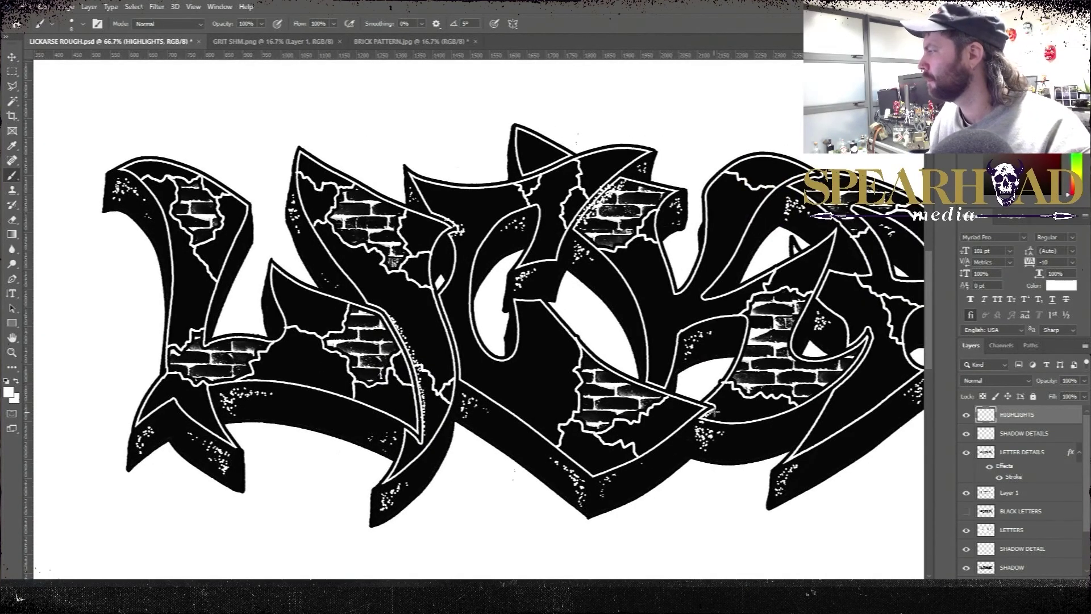
Try continuing the white dotted edge highlights along the lower C, the K, A, R and S
{"action": "left_click_drag", "start_coordinate": [714, 413], "coordinate": [706, 422]}
{"action": "mouse_move", "coordinate": [721, 369]}
{"action": "left_mouse_down"}
{"action": "mouse_move", "coordinate": [664, 399]}
{"action": "mouse_move", "coordinate": [473, 409]}
{"action": "left_mouse_up"}
{"action": "left_click_drag", "start_coordinate": [572, 212], "coordinate": [537, 228]}
{"action": "scroll", "coordinate": [631, 413], "scroll_direction": "right", "scroll_amount": 5}
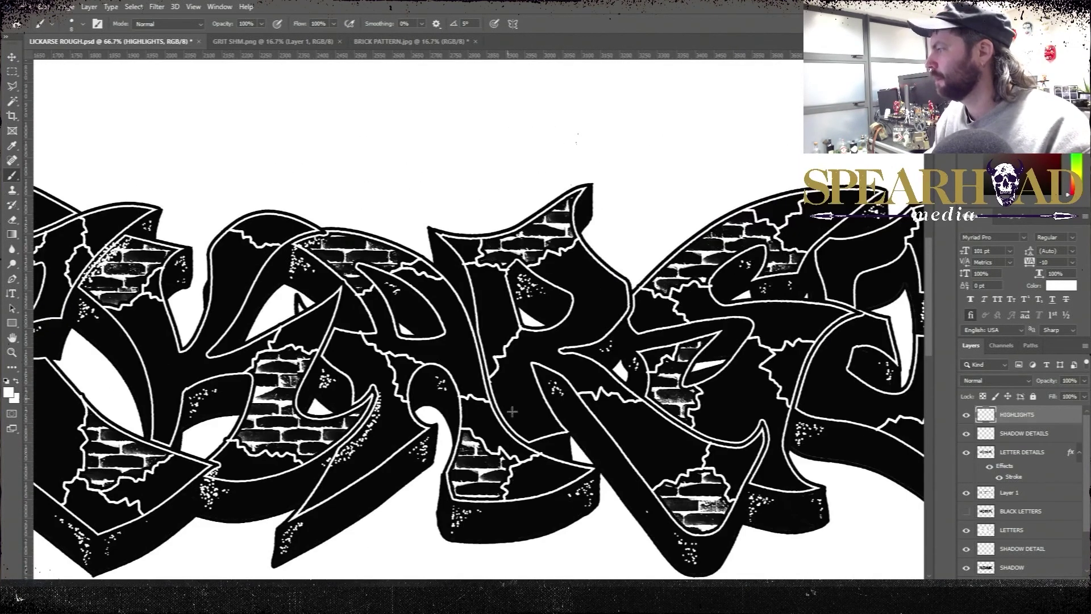
{"action": "scroll", "coordinate": [749, 488], "scroll_direction": "right", "scroll_amount": 2}
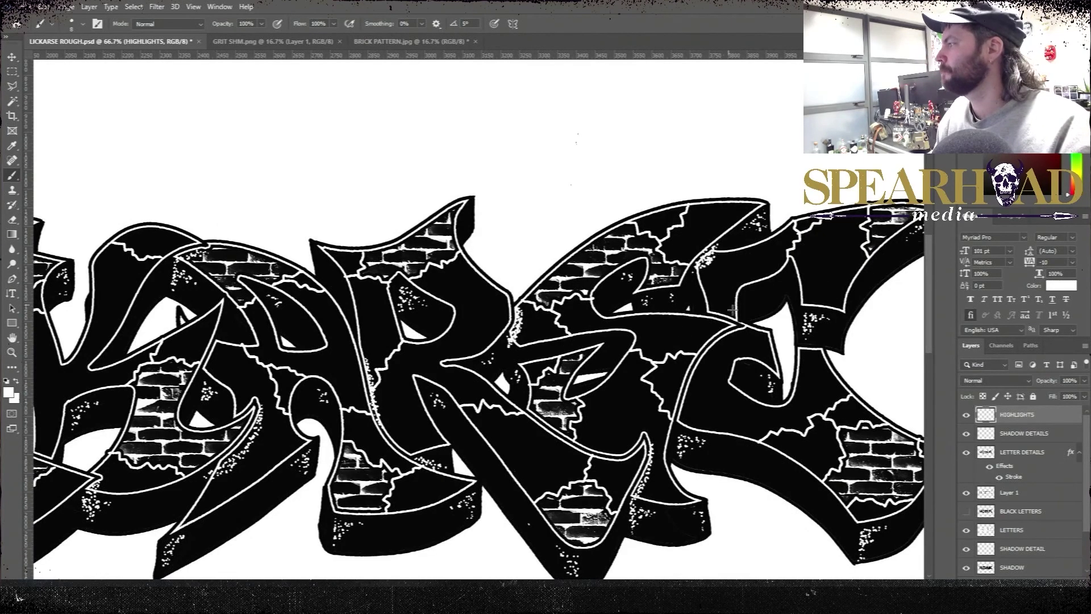
{"action": "scroll", "coordinate": [733, 310], "scroll_direction": "down", "scroll_amount": 5}
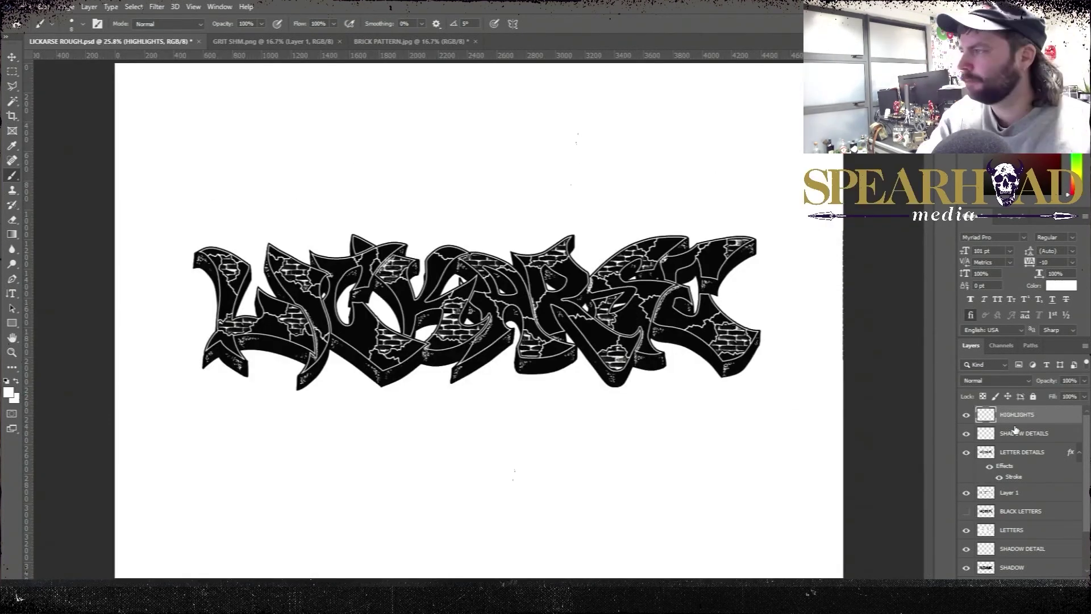
{"action": "scroll", "coordinate": [457, 352], "scroll_direction": "up", "scroll_amount": 5}
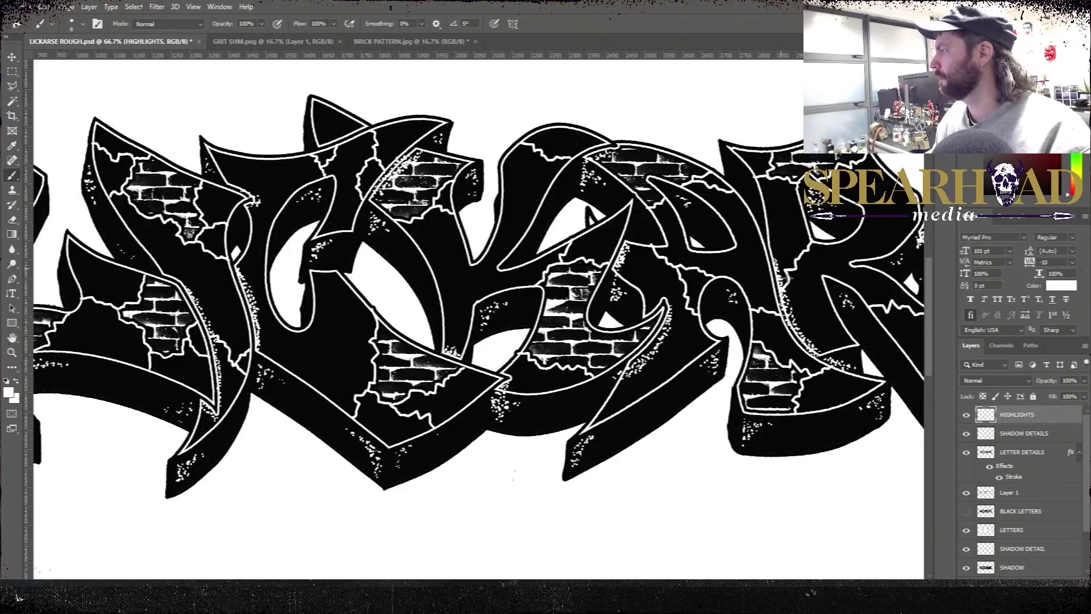
{"action": "scroll", "coordinate": [804, 301], "scroll_direction": "right", "scroll_amount": 4}
{"action": "scroll", "coordinate": [515, 311], "scroll_direction": "left", "scroll_amount": 8}
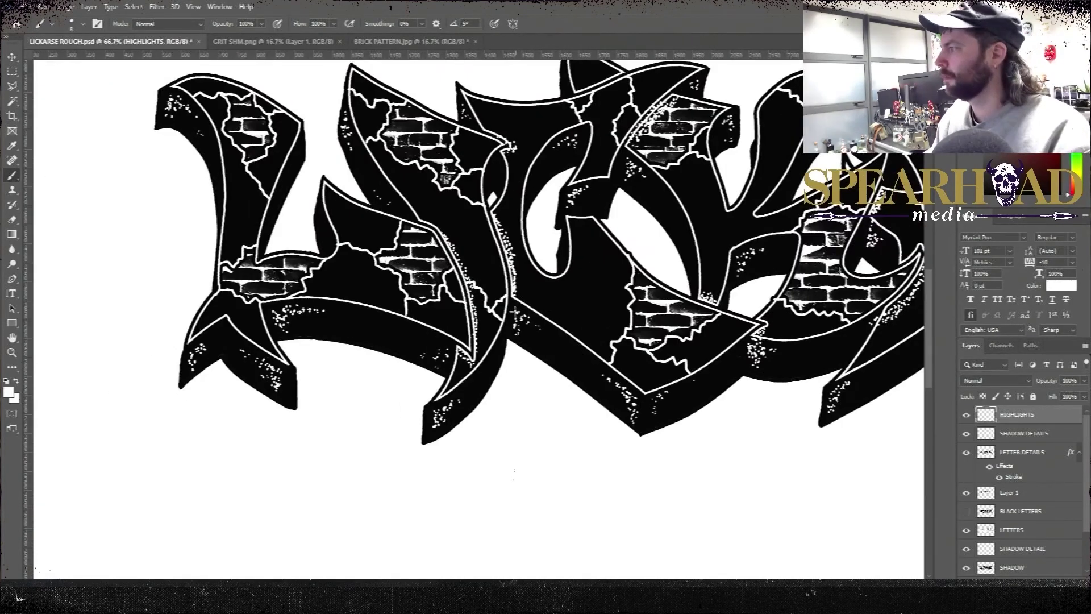
Hide the HIGHLIGHTS layer to compare the whole lettering without the dotted edges
{"action": "key", "text": "ctrl+minus"}
{"action": "key", "text": "ctrl+minus"}
{"action": "key", "text": "ctrl+minus"}
{"action": "left_click", "coordinate": [966, 415]}
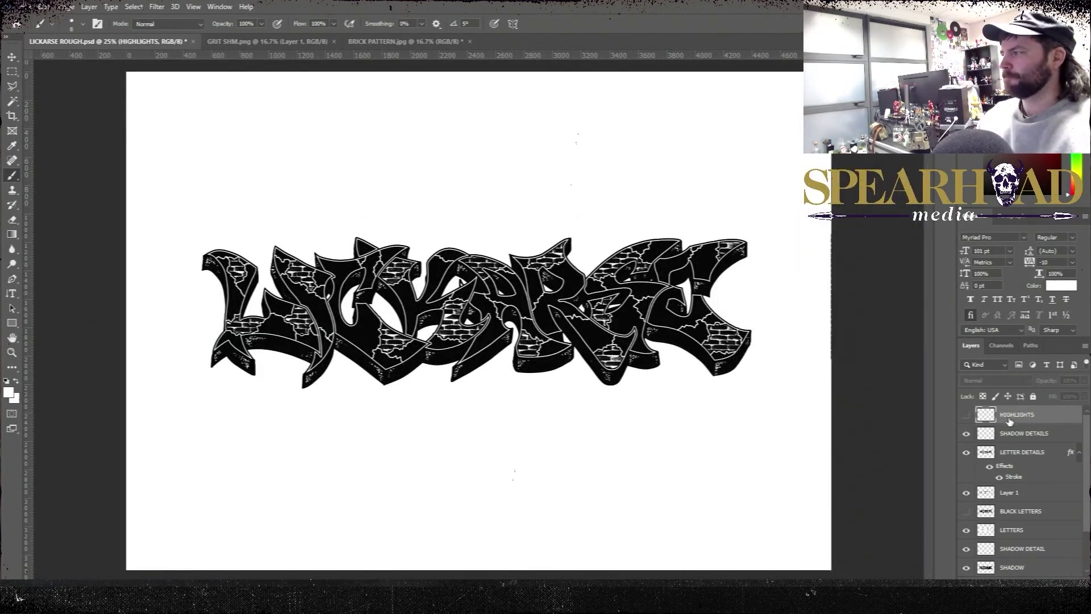
Stipple white dots around the cracks of all the letters on the HIGHLIGHTS layer and save the document
{"action": "scroll", "coordinate": [223, 267], "scroll_direction": "up", "scroll_amount": 2}
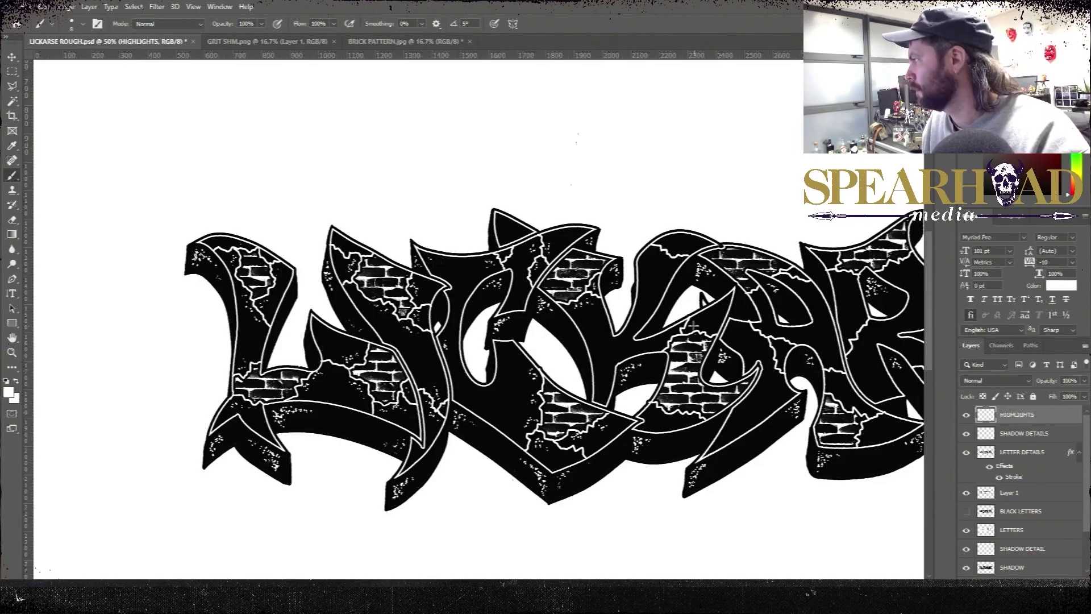
{"action": "scroll", "coordinate": [676, 240], "scroll_direction": "right", "scroll_amount": 3}
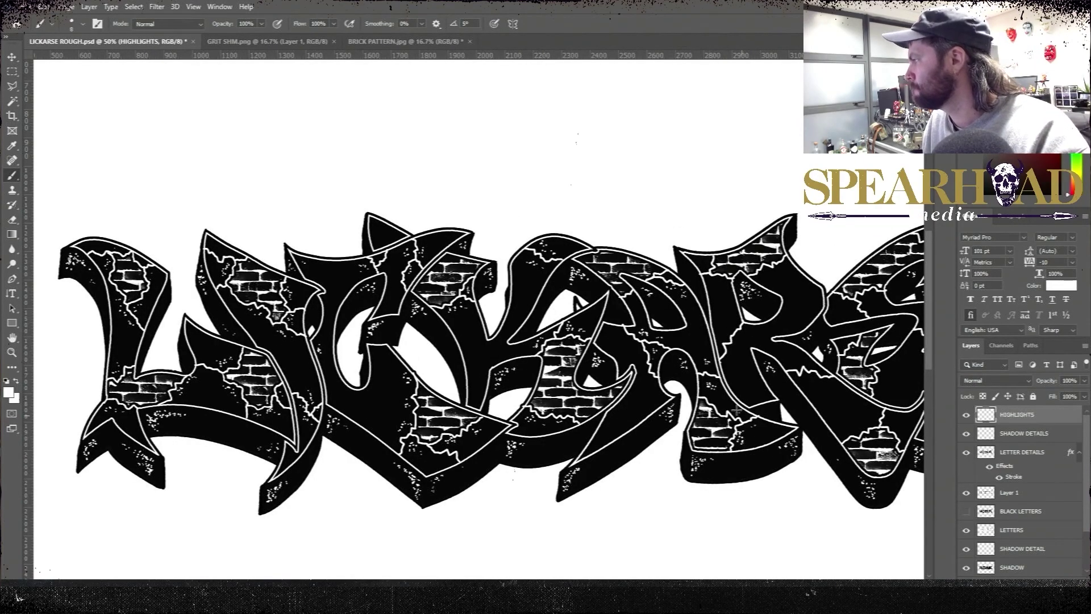
{"action": "scroll", "coordinate": [709, 264], "scroll_direction": "right", "scroll_amount": 5}
{"action": "scroll", "coordinate": [708, 265], "scroll_direction": "down", "scroll_amount": 1}
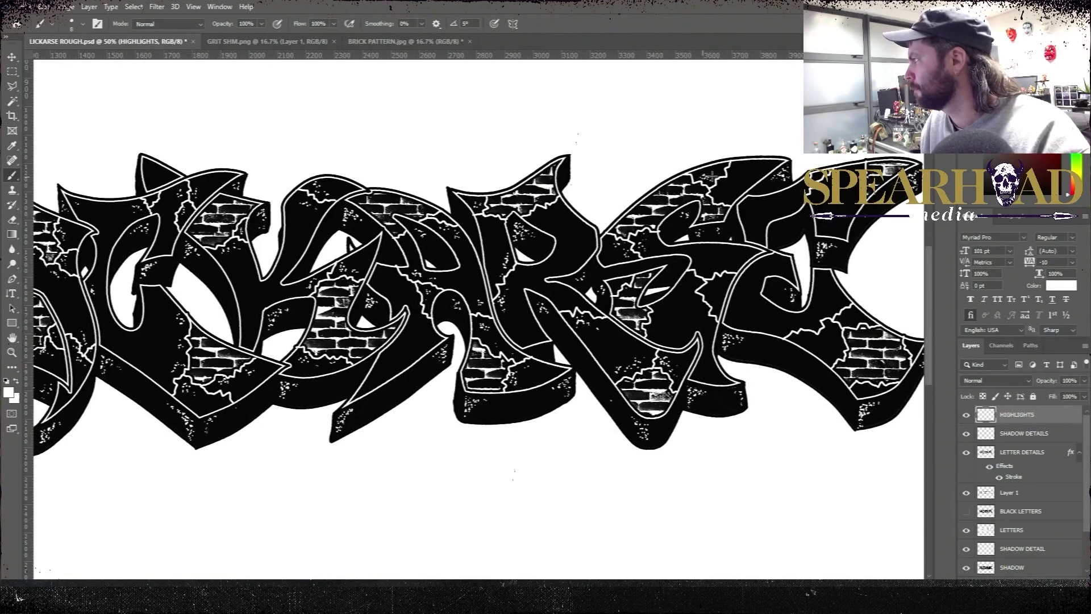
{"action": "scroll", "coordinate": [797, 323], "scroll_direction": "right", "scroll_amount": 3}
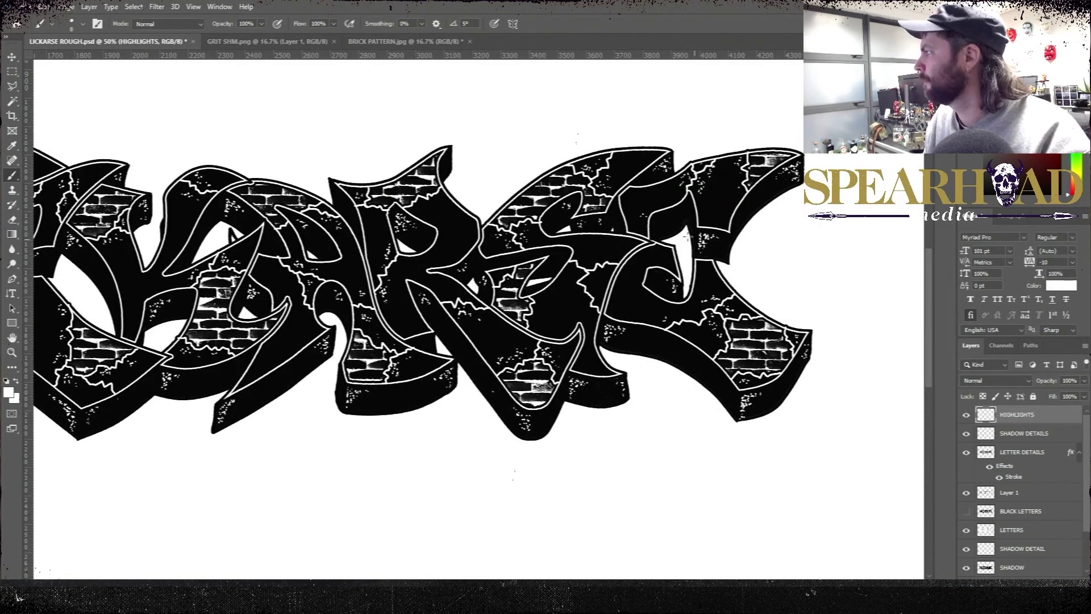
{"action": "key", "text": "ctrl+minus"}
{"action": "key", "text": "ctrl+minus"}
{"action": "key", "text": "ctrl+plus"}
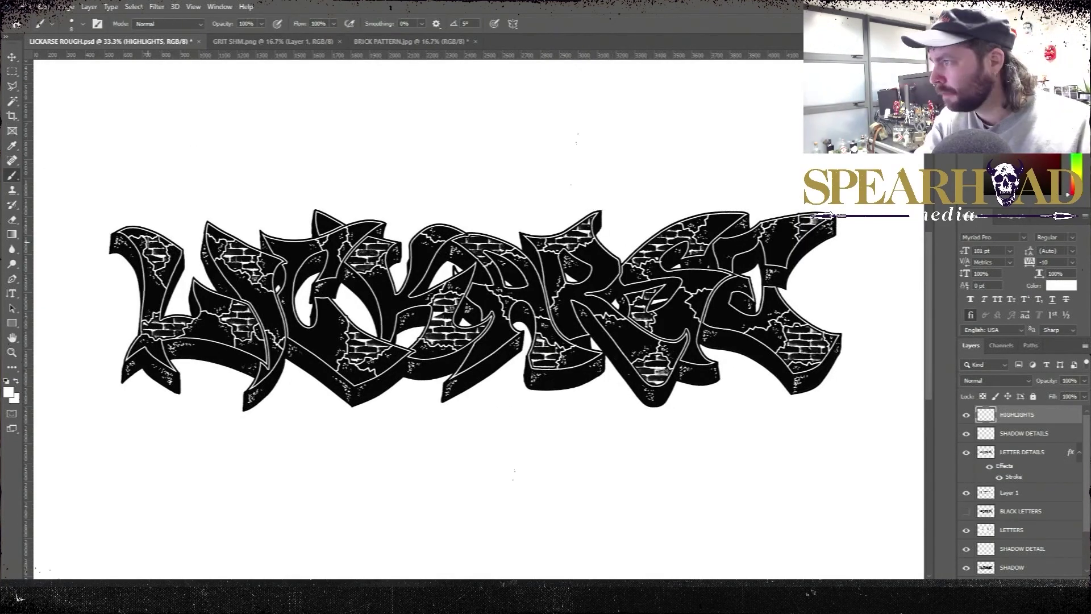
{"action": "key", "text": "x"}
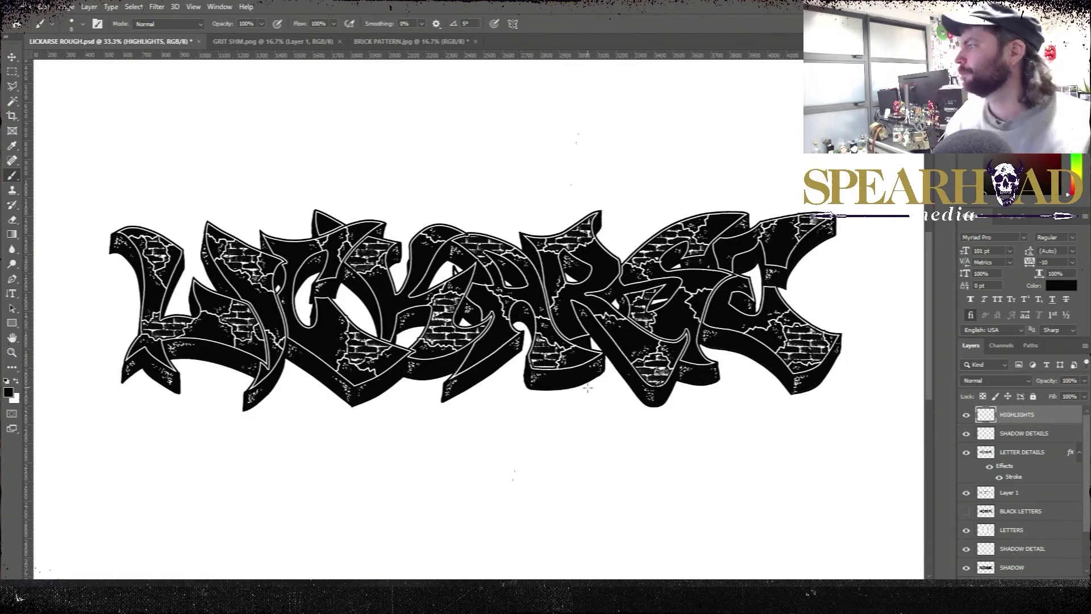
{"action": "key", "text": "ctrl+s"}
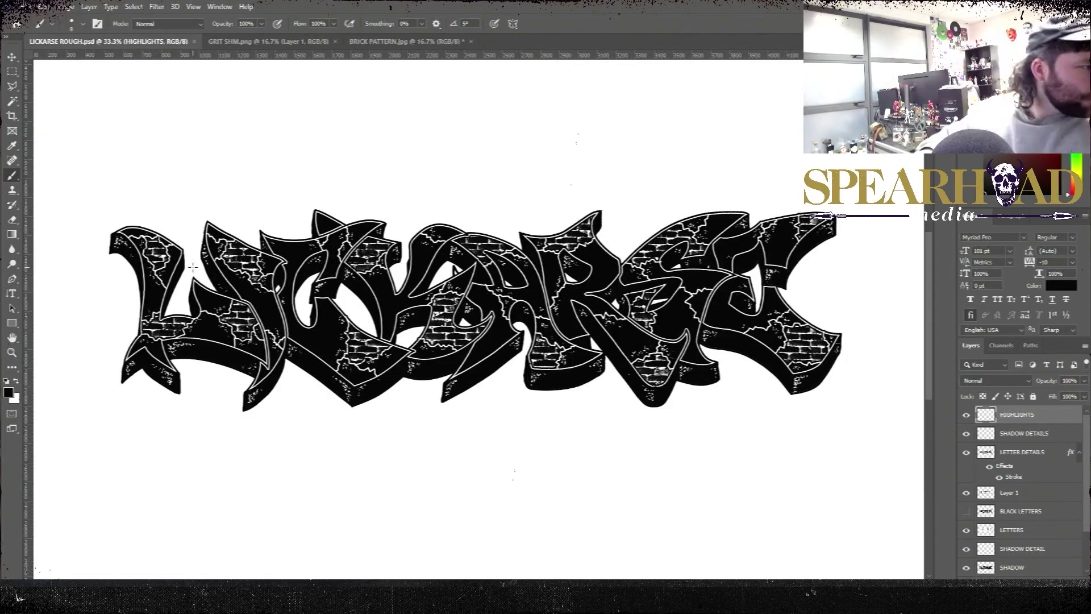
Add a new layer above HIGHLIGHTS and set a larger brush with white as the paint colour
{"action": "key", "text": "ctrl+plus"}
{"action": "key", "text": "ctrl+plus"}
{"action": "left_click_drag", "start_coordinate": [531, 408], "coordinate": [672, 369]}
{"action": "left_click", "coordinate": [1058, 583]}
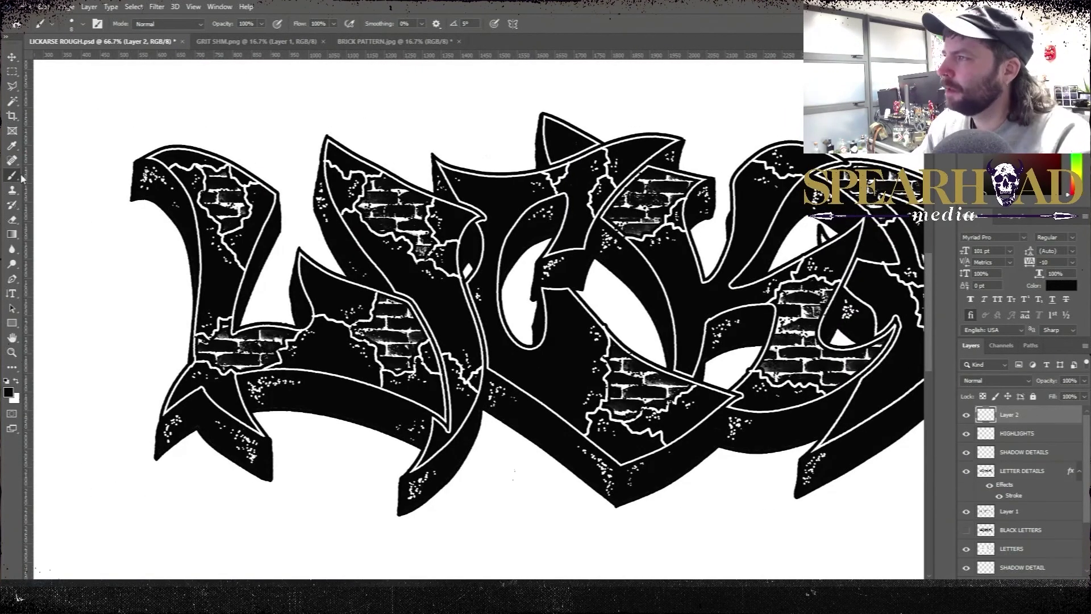
{"action": "key", "text": "x"}
{"action": "key", "text": "bracketright"}
{"action": "key", "text": "bracketright"}
{"action": "key", "text": "bracketright"}
Paint thick white highlight strokes along the outlines of the L, the I and the K's upper edge
{"action": "key", "text": "ctrl+plus"}
{"action": "key", "text": "ctrl+plus"}
{"action": "mouse_move", "coordinate": [229, 183]}
{"action": "left_mouse_down"}
{"action": "mouse_move", "coordinate": [283, 276]}
{"action": "mouse_move", "coordinate": [325, 395]}
{"action": "mouse_move", "coordinate": [339, 556]}
{"action": "mouse_move", "coordinate": [180, 149]}
{"action": "left_mouse_up"}
{"action": "left_click_drag", "start_coordinate": [390, 122], "coordinate": [392, 172]}
{"action": "mouse_move", "coordinate": [396, 187]}
{"action": "left_mouse_down"}
{"action": "mouse_move", "coordinate": [392, 177]}
{"action": "mouse_move", "coordinate": [441, 326]}
{"action": "mouse_move", "coordinate": [450, 418]}
{"action": "left_mouse_up"}
{"action": "key", "text": "ctrl+minus"}
{"action": "key", "text": "ctrl+plus"}
{"action": "left_click_drag", "start_coordinate": [790, 85], "coordinate": [422, 528]}
{"action": "mouse_move", "coordinate": [440, 376]}
{"action": "left_mouse_down"}
{"action": "mouse_move", "coordinate": [426, 404]}
{"action": "mouse_move", "coordinate": [562, 257]}
{"action": "left_mouse_up"}
Paint thick white highlight strokes along the A's inner edge and the lower curve beside it
{"action": "key", "text": "ctrl+minus"}
{"action": "key", "text": "ctrl+minus"}
{"action": "key", "text": "ctrl+minus"}
{"action": "key", "text": "ctrl+minus"}
{"action": "key", "text": "ctrl+minus"}
{"action": "key", "text": "ctrl+plus"}
{"action": "key", "text": "ctrl+plus"}
{"action": "key", "text": "ctrl+plus"}
{"action": "key", "text": "ctrl+plus"}
{"action": "left_click_drag", "start_coordinate": [192, 375], "coordinate": [396, 393]}
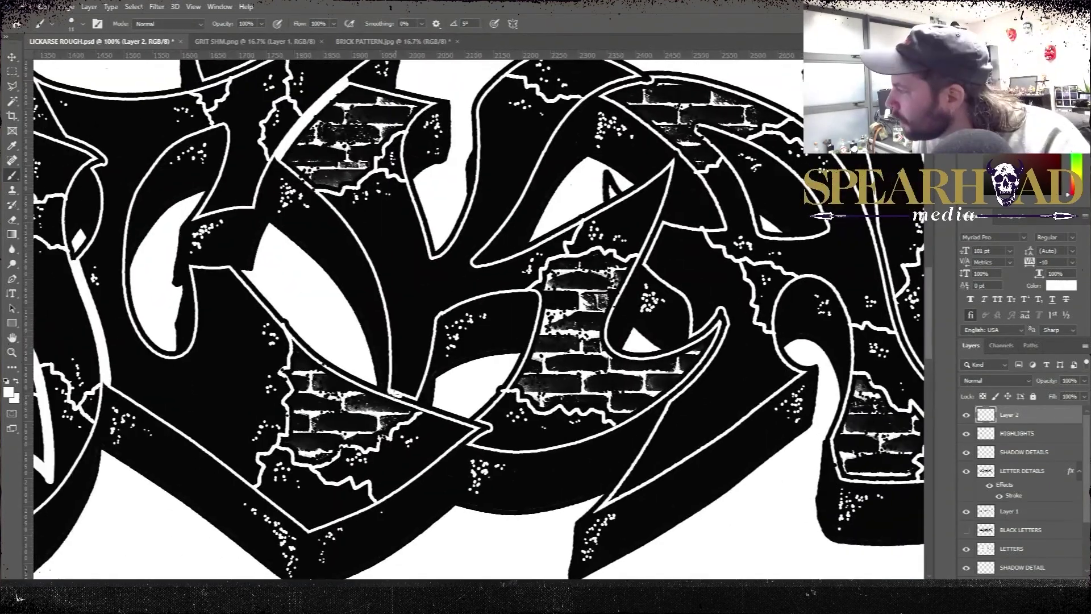
{"action": "left_click_drag", "start_coordinate": [662, 220], "coordinate": [643, 263]}
{"action": "left_click_drag", "start_coordinate": [679, 397], "coordinate": [721, 311]}
{"action": "left_click_drag", "start_coordinate": [671, 228], "coordinate": [603, 281]}
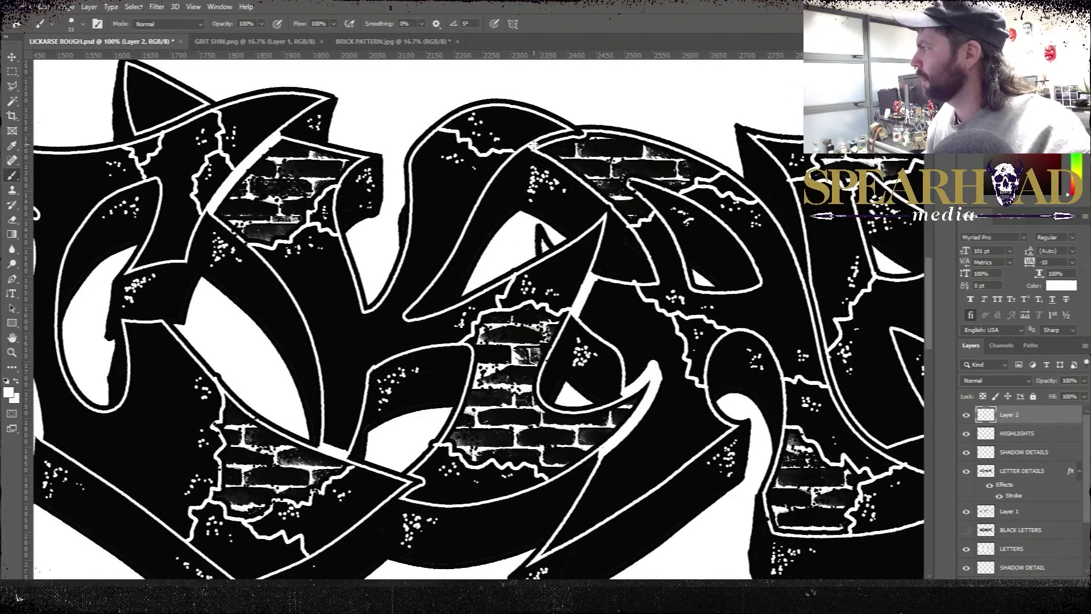
Paint thick white highlight strokes along the A's top edge and the R's stem and leg
{"action": "left_click_drag", "start_coordinate": [533, 145], "coordinate": [582, 134]}
{"action": "mouse_move", "coordinate": [696, 356]}
{"action": "left_mouse_down"}
{"action": "mouse_move", "coordinate": [289, 341]}
{"action": "mouse_move", "coordinate": [277, 330]}
{"action": "left_mouse_up"}
{"action": "mouse_move", "coordinate": [393, 269]}
{"action": "left_mouse_down"}
{"action": "mouse_move", "coordinate": [428, 390]}
{"action": "mouse_move", "coordinate": [462, 421]}
{"action": "mouse_move", "coordinate": [168, 421]}
{"action": "left_mouse_up"}
{"action": "left_click_drag", "start_coordinate": [342, 349], "coordinate": [446, 415]}
{"action": "left_click_drag", "start_coordinate": [524, 388], "coordinate": [504, 474]}
Paint thick white highlight strokes along the E's left edge and hide the thick-stroke layer to compare the whole lettering
{"action": "key", "text": "ctrl+0"}
{"action": "key", "text": "ctrl+plus"}
{"action": "key", "text": "ctrl+plus"}
{"action": "key", "text": "ctrl+plus"}
{"action": "mouse_move", "coordinate": [90, 201]}
{"action": "left_mouse_down"}
{"action": "mouse_move", "coordinate": [201, 270]}
{"action": "mouse_move", "coordinate": [181, 254]}
{"action": "left_mouse_up"}
{"action": "left_click_drag", "start_coordinate": [619, 407], "coordinate": [125, 381]}
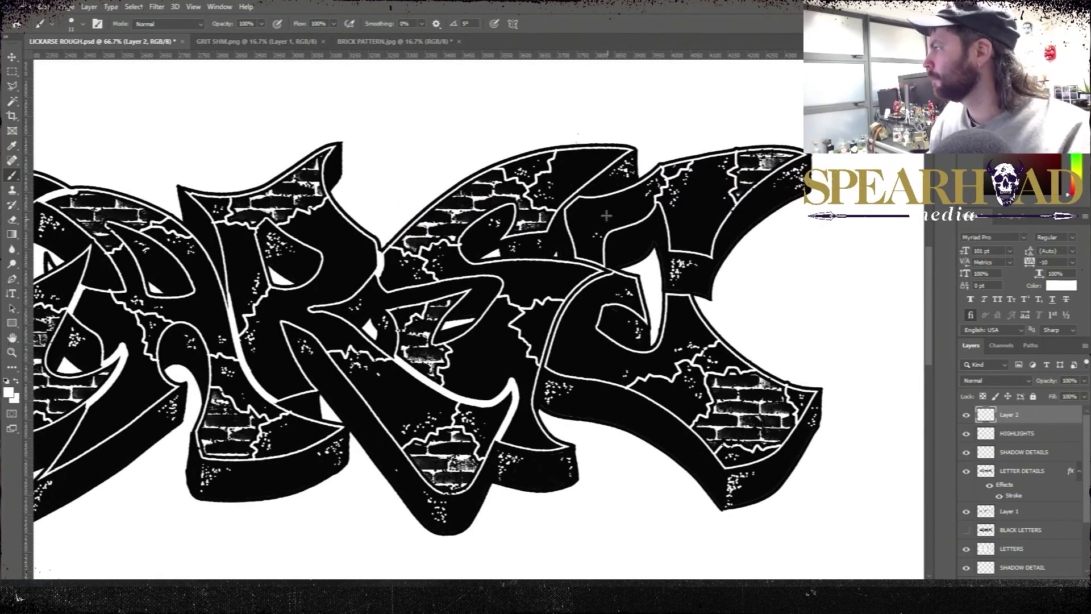
{"action": "left_click_drag", "start_coordinate": [545, 357], "coordinate": [563, 309]}
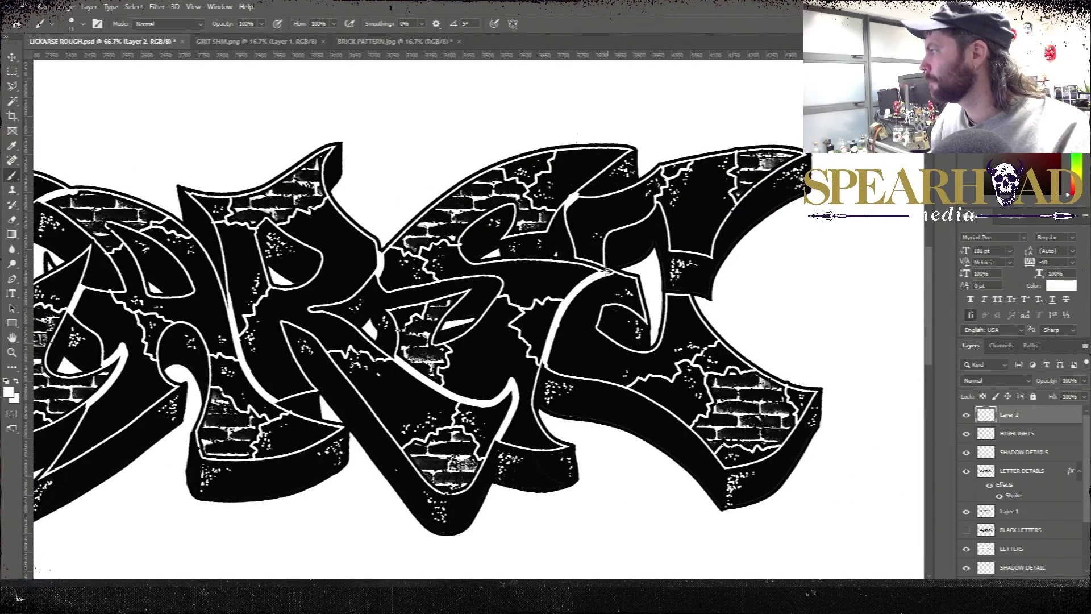
{"action": "key", "text": "ctrl+minus"}
{"action": "key", "text": "ctrl+minus"}
{"action": "key", "text": "ctrl+minus"}
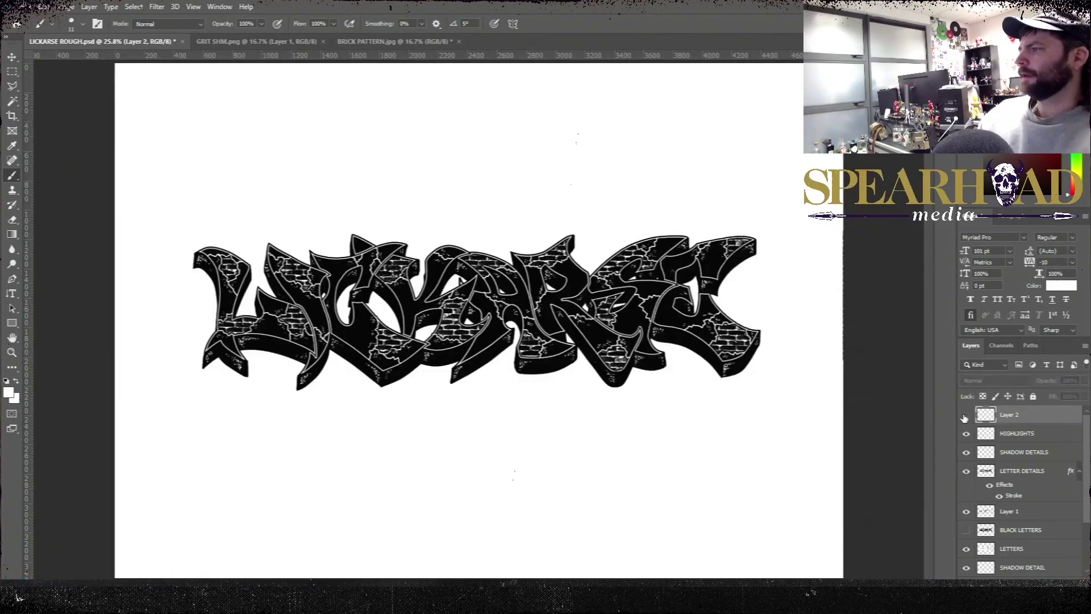
Copy the whole grit texture from GRIT SHM.png and paste it above the HIGHLIGHTS layer in LICKARSE ROUGH.psd
{"action": "key", "text": "ctrl+plus"}
{"action": "left_click", "coordinate": [256, 42]}
{"action": "key", "text": "m"}
{"action": "key", "text": "ctrl+a"}
{"action": "key", "text": "ctrl+c"}
{"action": "left_click", "coordinate": [102, 42]}
{"action": "left_click", "coordinate": [1017, 434]}
{"action": "key", "text": "ctrl+v"}
Scale the pasted grit texture down and position it over the lettering
{"action": "key", "text": "ctrl+t"}
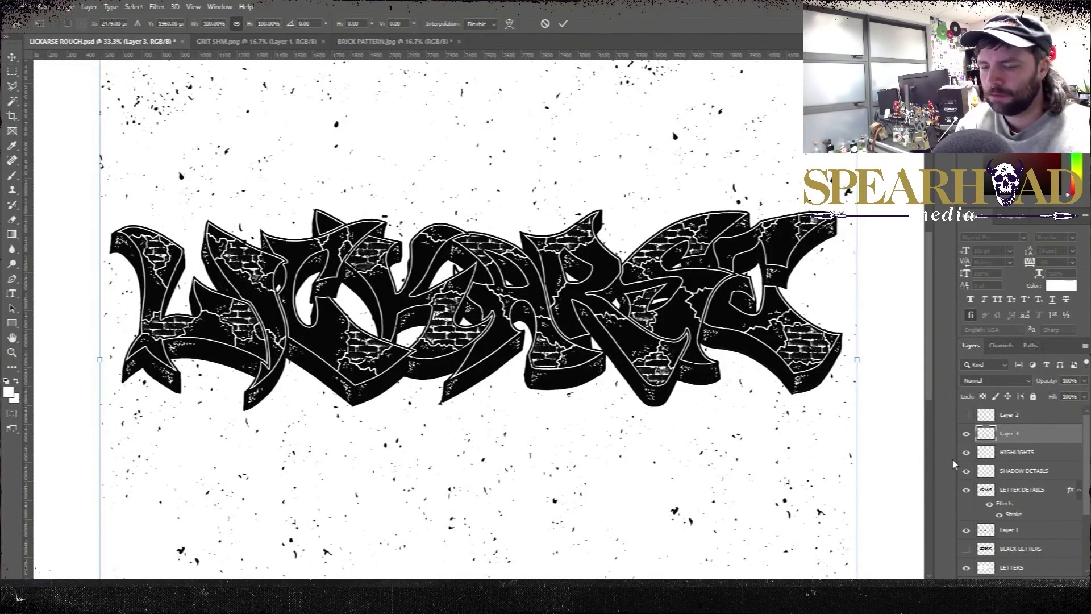
{"action": "key", "text": "ctrl+minus"}
{"action": "key", "text": "ctrl+minus"}
{"action": "left_click_drag", "start_coordinate": [289, 131], "coordinate": [477, 318]}
{"action": "left_click_drag", "start_coordinate": [479, 427], "coordinate": [397, 339]}
{"action": "key", "text": "Return"}
Hide the grit texture layer and delete Layer 2 with the thick white strokes
{"action": "left_click", "coordinate": [966, 433]}
{"action": "left_click", "coordinate": [1010, 415]}
{"action": "key", "text": "Delete"}
Merge the lettering layers from HIGHLIGHTS down to Layer 1 into a single layer
{"action": "left_click", "coordinate": [1017, 434]}
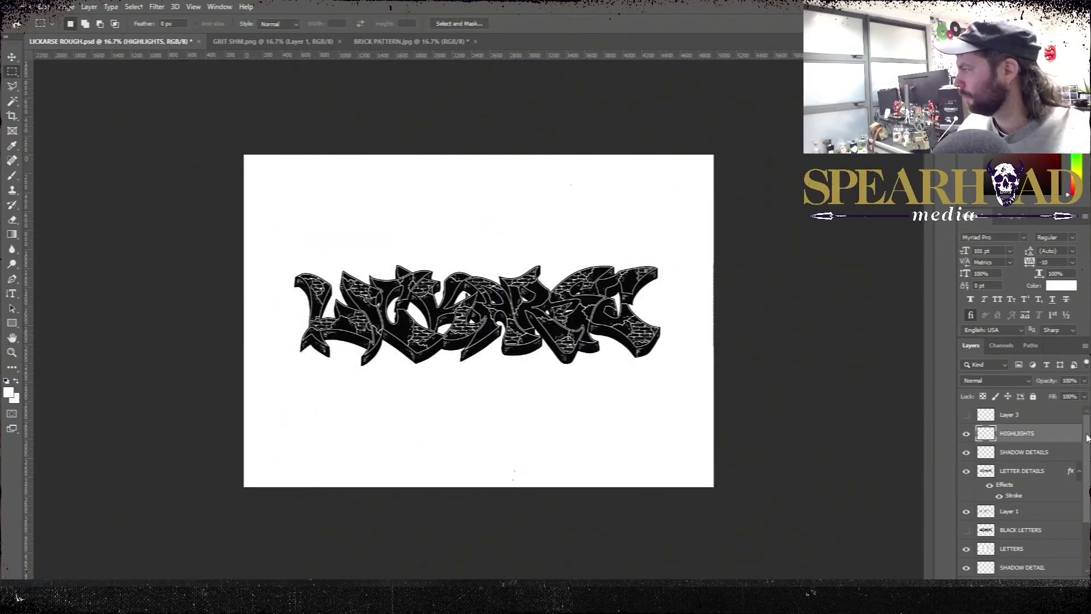
{"action": "left_click", "coordinate": [1014, 512], "text": "shift"}
{"action": "key", "text": "ctrl+e"}
{"action": "left_click", "coordinate": [65, 7]}
{"action": "left_click", "coordinate": [212, 32]}
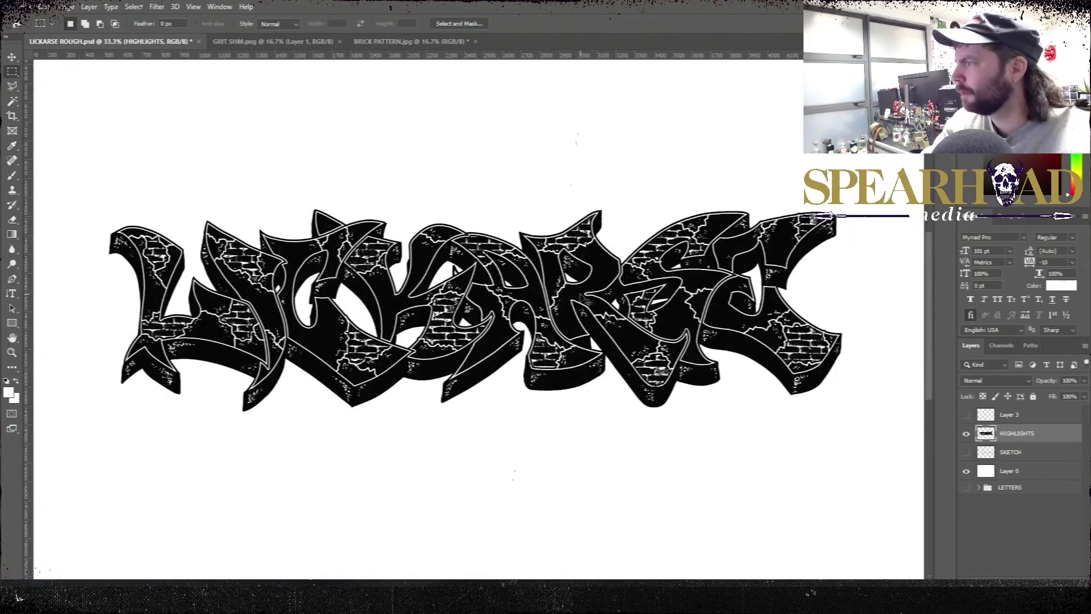
Duplicate the grit texture layer repeatedly and place the overlapping copies so they cover the whole lettering
{"action": "left_click_drag", "start_coordinate": [360, 343], "coordinate": [363, 381]}
{"action": "key", "text": "Return"}
{"action": "right_click", "coordinate": [1036, 415]}
{"action": "left_click", "coordinate": [903, 179]}
{"action": "key", "text": "Return"}
{"action": "key", "text": "ctrl+t"}
{"action": "key", "text": "Return"}
{"action": "right_click", "coordinate": [1028, 415]}
{"action": "left_click", "coordinate": [904, 181]}
{"action": "key", "text": "Return"}
{"action": "key", "text": "ctrl+t"}
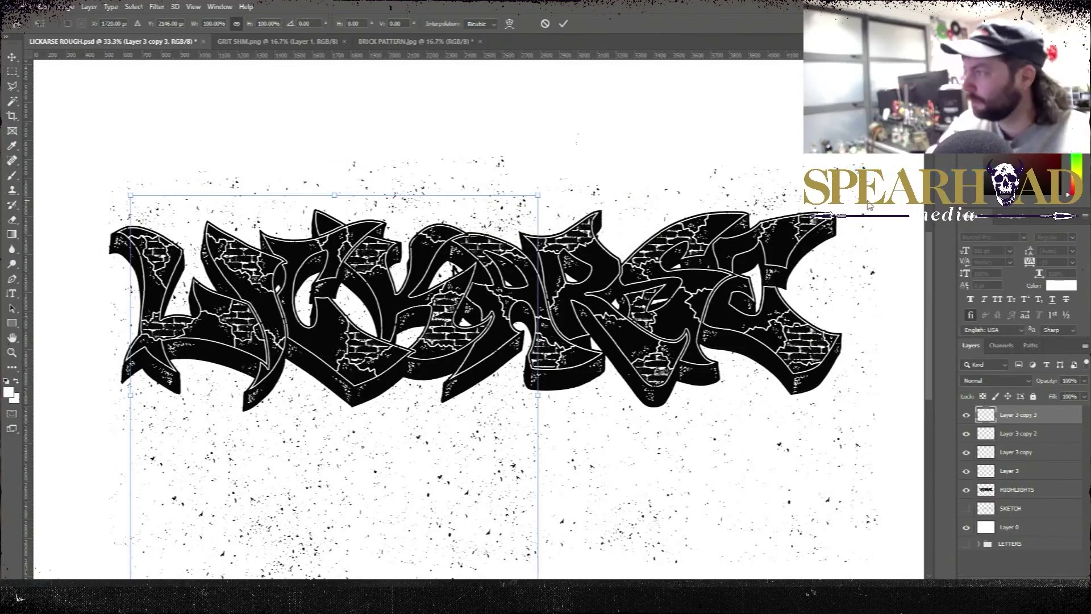
{"action": "left_click_drag", "start_coordinate": [336, 336], "coordinate": [677, 371]}
{"action": "key", "text": "Return"}
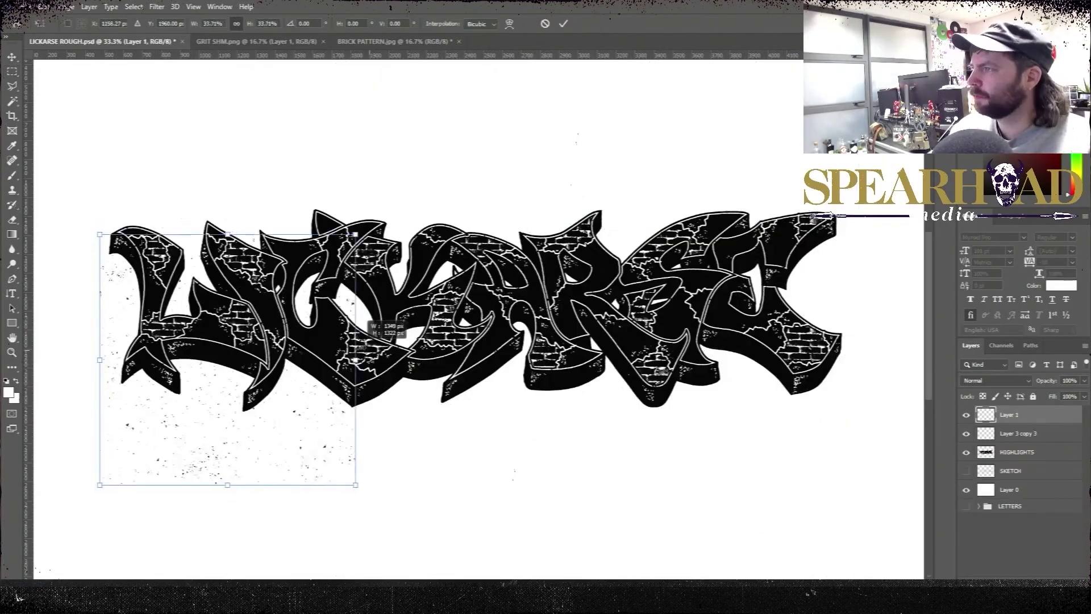
Enlarge the second grit texture over the lettering's left half and place a duplicate of it over the right half
{"action": "left_click_drag", "start_coordinate": [357, 359], "coordinate": [470, 360]}
{"action": "key", "text": "Return"}
{"action": "right_click", "coordinate": [1015, 418]}
{"action": "left_click", "coordinate": [903, 180]}
{"action": "key", "text": "Return"}
{"action": "key", "text": "ctrl+t"}
{"action": "left_click_drag", "start_coordinate": [244, 314], "coordinate": [648, 309]}
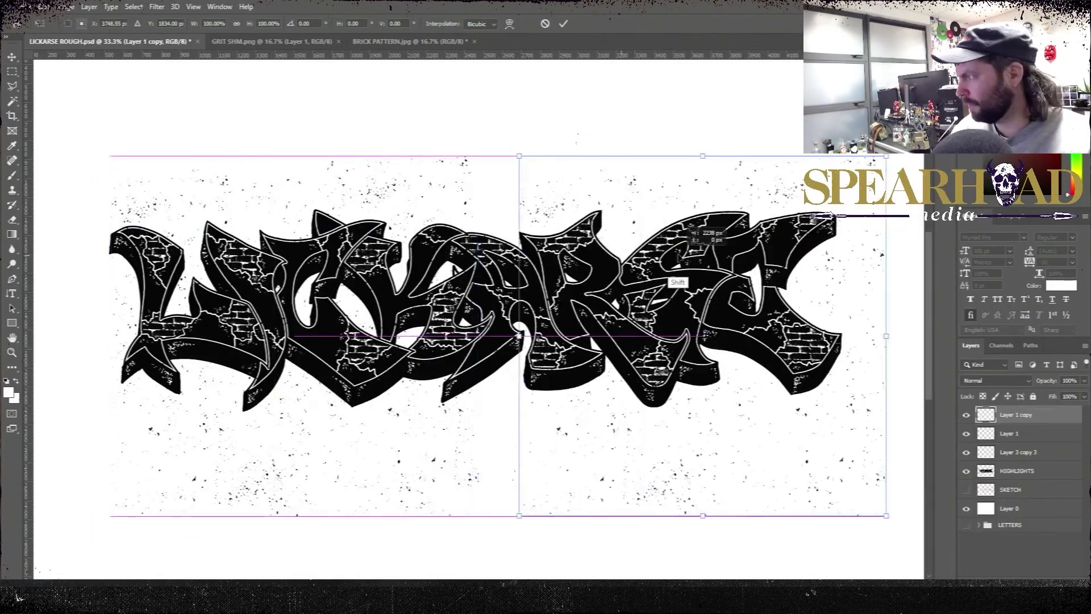
Merge the second grit texture and its duplicate into one layer
{"action": "left_click", "coordinate": [1016, 433], "text": "shift"}
{"action": "right_click", "coordinate": [1016, 433]}
{"action": "left_click", "coordinate": [892, 447]}
{"action": "left_click", "coordinate": [67, 7]}
{"action": "left_click", "coordinate": [221, 153]}
Load the merged grit layer as a selection and refine its edge with an inward shift and higher contrast
{"action": "left_click", "coordinate": [986, 415], "text": "ctrl"}
{"action": "key", "text": "ctrl+alt+r"}
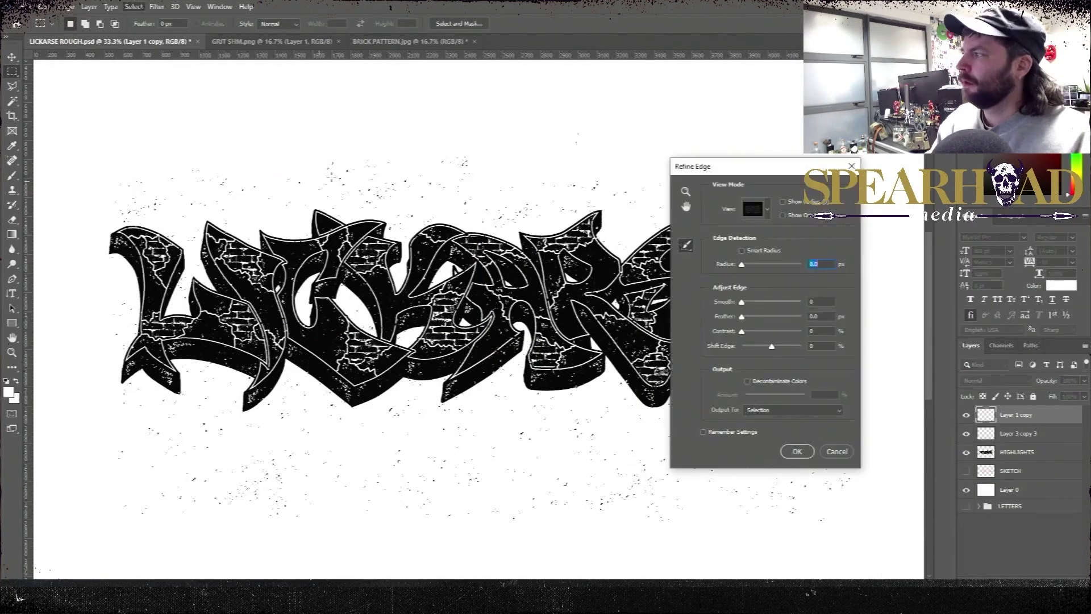
{"action": "left_click_drag", "start_coordinate": [772, 347], "coordinate": [757, 346]}
{"action": "left_click_drag", "start_coordinate": [742, 331], "coordinate": [749, 302]}
{"action": "left_click", "coordinate": [797, 452]}
Fill the refined grit selection with white on a new layer and hide the black grit layer below it
{"action": "key", "text": "ctrl+alt+shift+n"}
{"action": "key", "text": "shift+F5"}
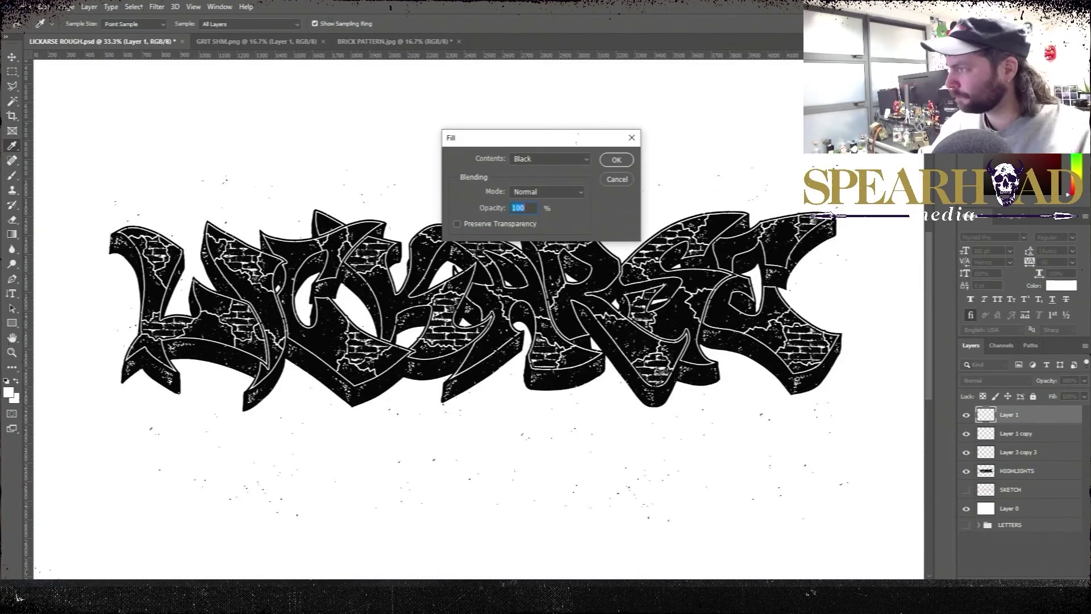
{"action": "left_click", "coordinate": [528, 159]}
{"action": "left_click", "coordinate": [524, 254]}
{"action": "left_click", "coordinate": [617, 160]}
{"action": "left_click", "coordinate": [967, 433]}
{"action": "left_click", "coordinate": [967, 434]}
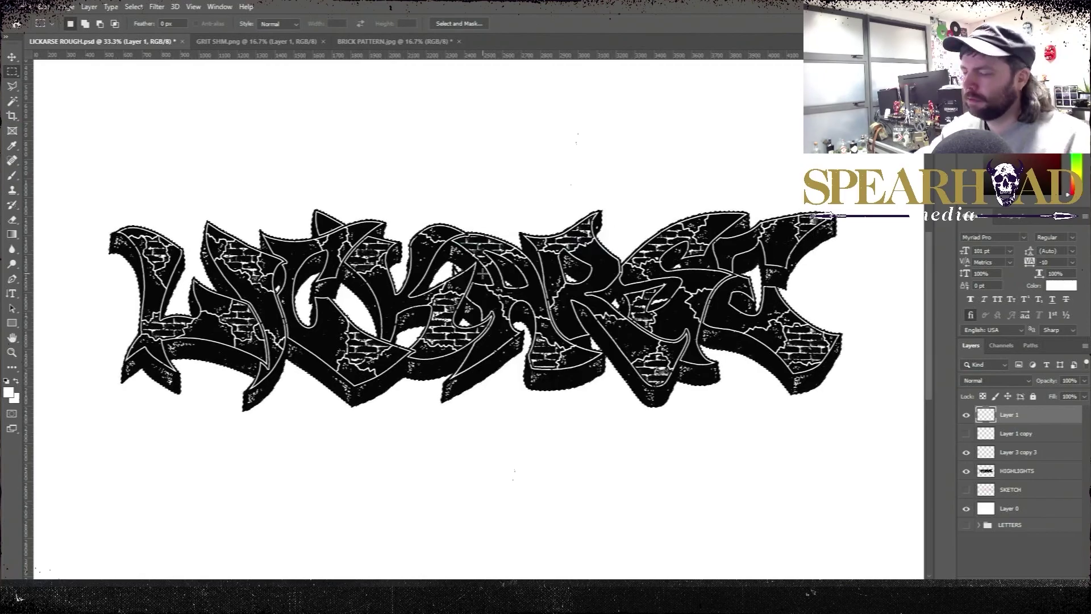
Merge the white grit and lettering layers, and put the lettering on a new layer with the merged original hidden
{"action": "left_click", "coordinate": [1017, 471], "text": "shift"}
{"action": "key", "text": "ctrl+e"}
{"action": "key", "text": "ctrl+t"}
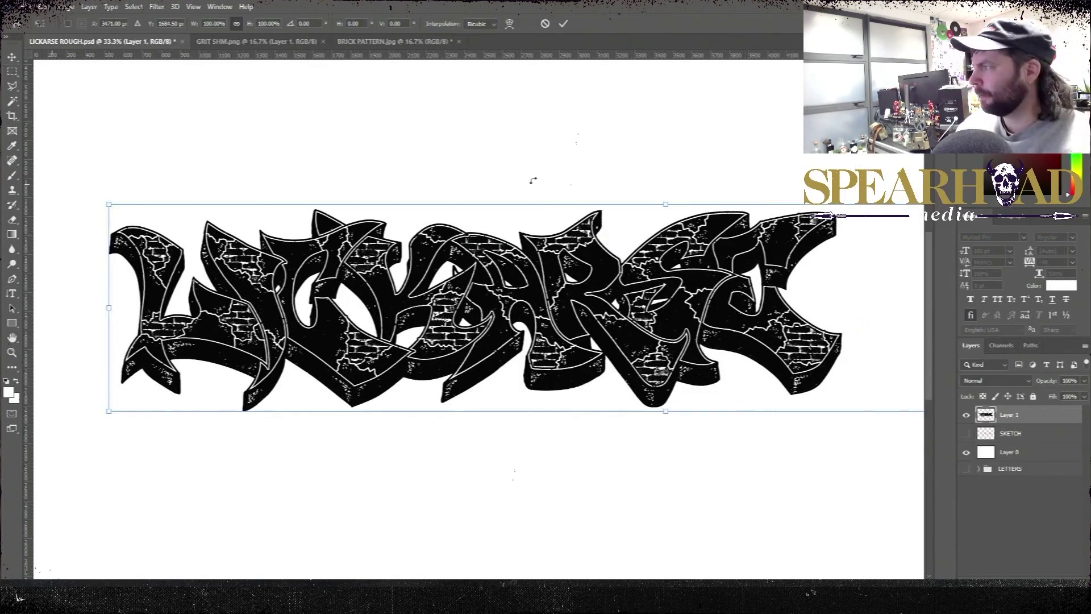
{"action": "key", "text": "ctrl+minus"}
{"action": "key", "text": "ctrl+minus"}
{"action": "key", "text": "Escape"}
{"action": "left_click_drag", "start_coordinate": [276, 233], "coordinate": [676, 378]}
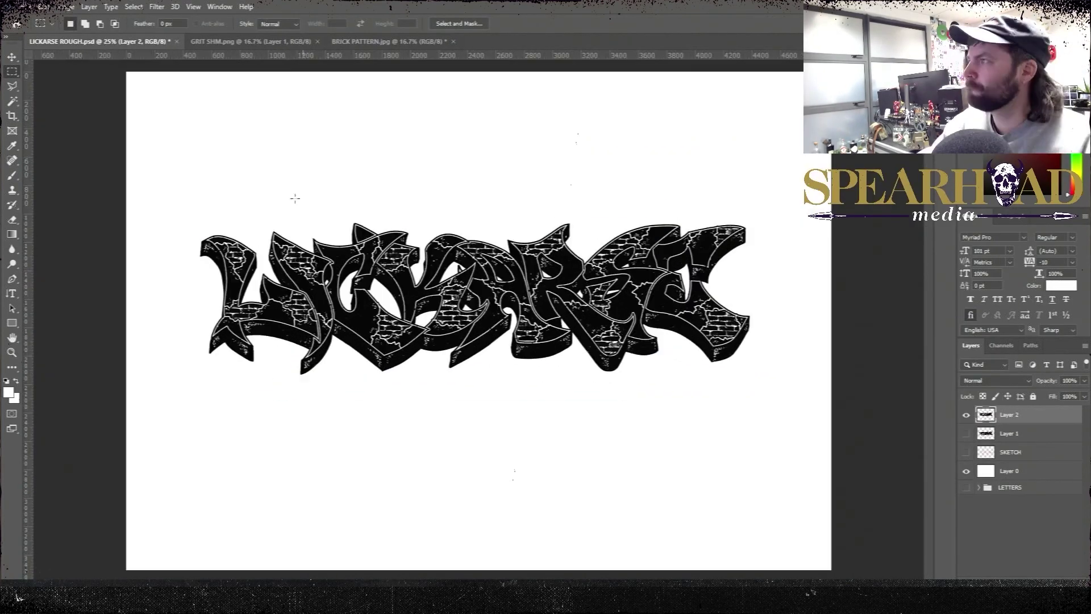
Slant the lettering by shifting its top edge slightly sideways and inward
{"action": "left_click", "coordinate": [44, 6]}
{"action": "left_click", "coordinate": [63, 253]}
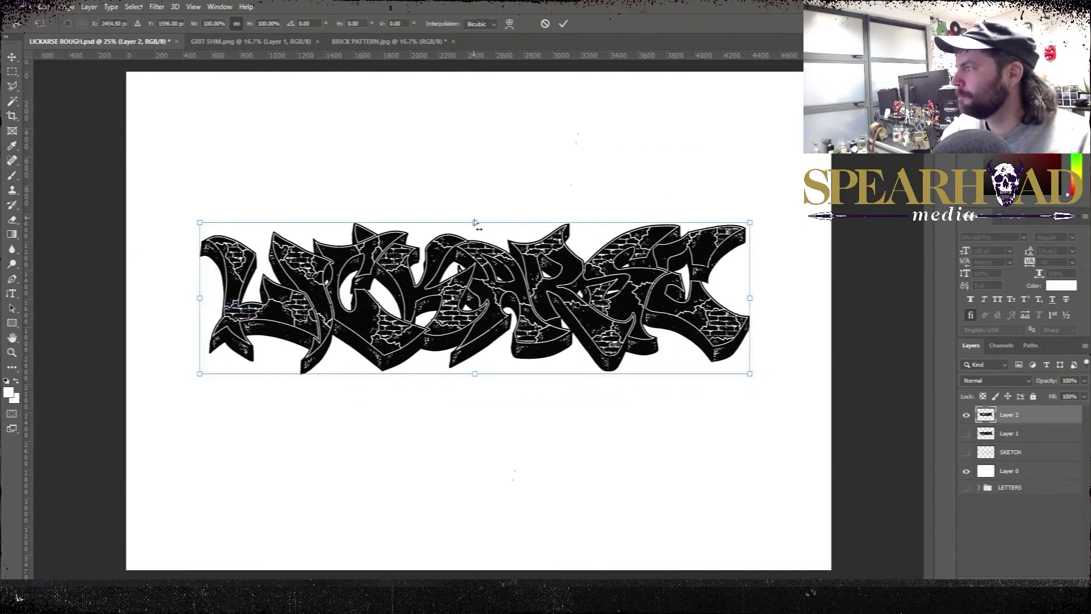
{"action": "left_click_drag", "start_coordinate": [476, 223], "coordinate": [492, 226]}
{"action": "key", "text": "Escape"}
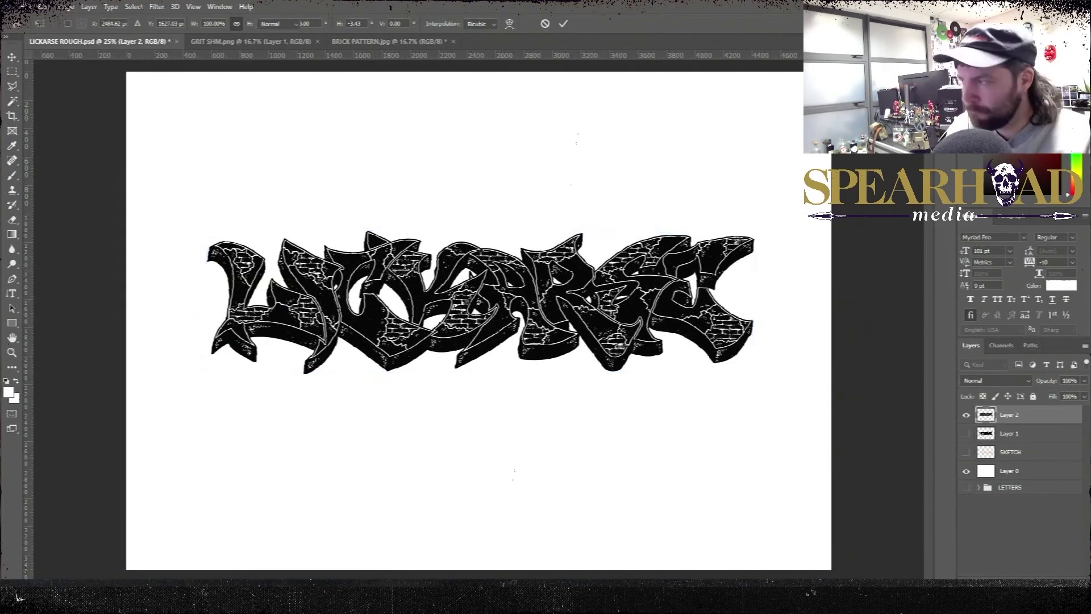
Adjust the lettering's perspective by its upper corner and skew its lower corner slightly outward
{"action": "key", "text": "ctrl+t"}
{"action": "left_click_drag", "start_coordinate": [203, 227], "coordinate": [208, 227]}
{"action": "left_click", "coordinate": [44, 7]}
{"action": "mouse_move", "coordinate": [63, 265]}
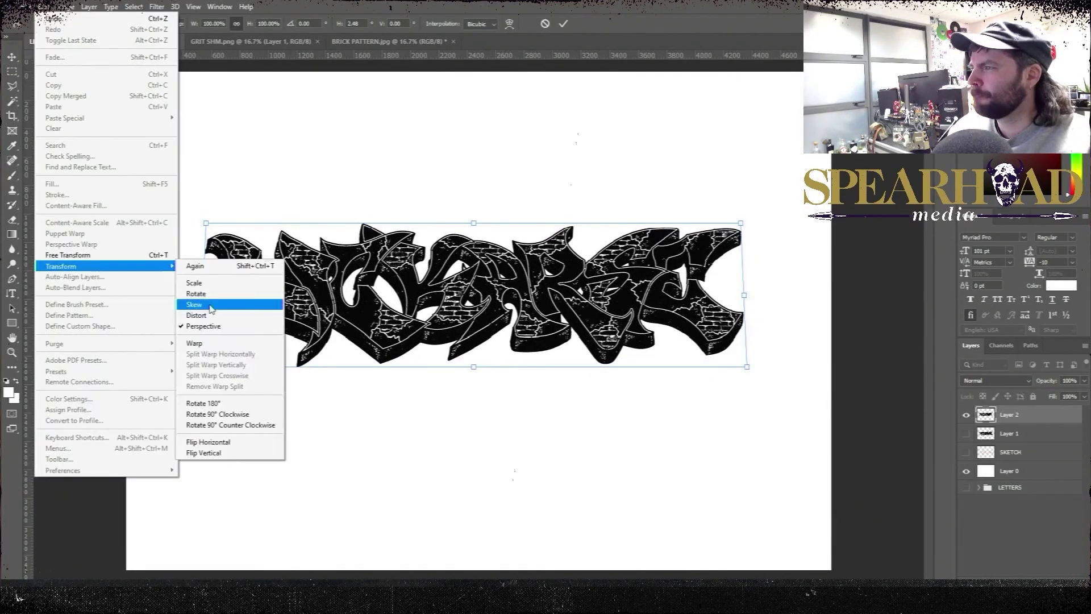
{"action": "left_click", "coordinate": [213, 307]}
{"action": "left_click_drag", "start_coordinate": [747, 366], "coordinate": [758, 367]}
{"action": "key", "text": "Escape"}
Move the transformed lettering slightly down and left on the canvas
{"action": "key", "text": "ctrl+t"}
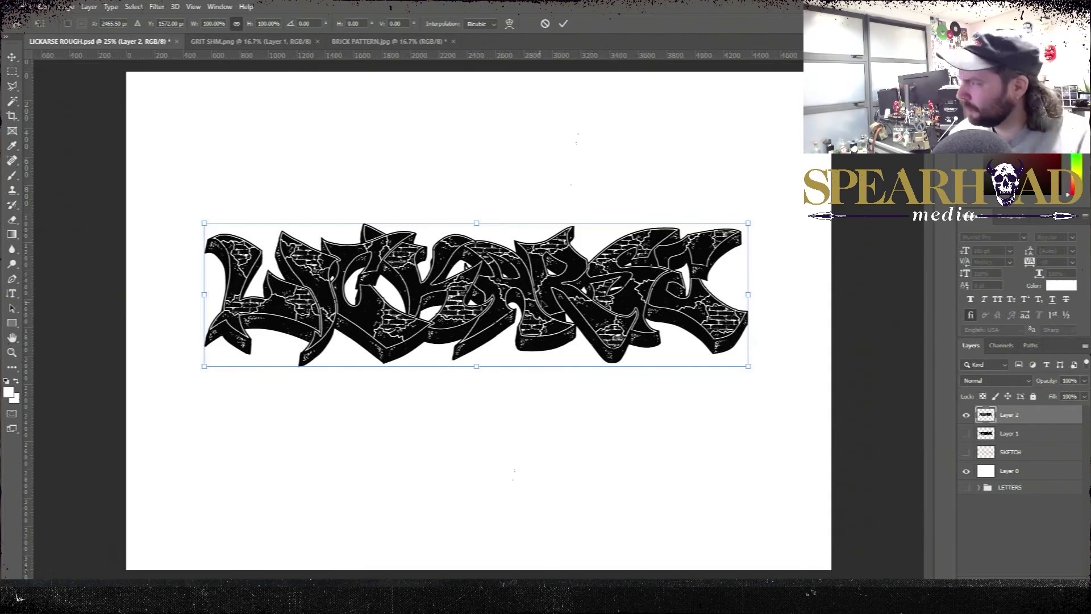
{"action": "left_click_drag", "start_coordinate": [473, 298], "coordinate": [462, 313]}
{"action": "key", "text": "Return"}
Invert the white background layer to black and duplicate the lettering layer
{"action": "left_click", "coordinate": [1009, 471]}
{"action": "left_click", "coordinate": [67, 6]}
{"action": "mouse_move", "coordinate": [83, 36]}
{"action": "left_click", "coordinate": [206, 169]}
{"action": "left_click", "coordinate": [1018, 416]}
{"action": "right_click", "coordinate": [1017, 416]}
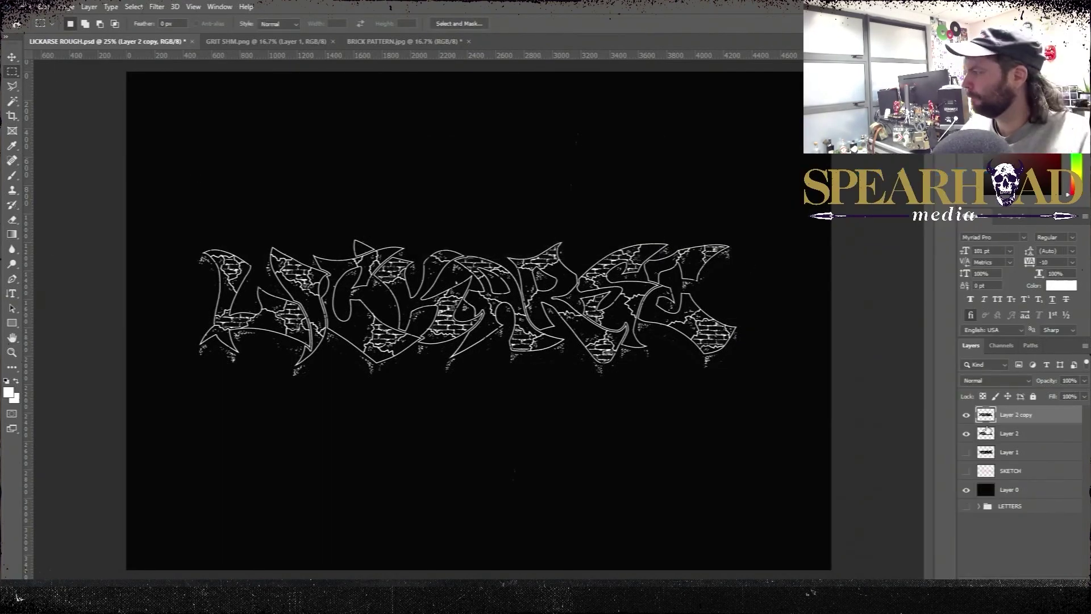
Invert the lower lettering copy and nudge the upper copy to the right to offset it
{"action": "left_click", "coordinate": [1010, 434]}
{"action": "left_click", "coordinate": [67, 7]}
{"action": "left_click", "coordinate": [198, 168]}
{"action": "left_click", "coordinate": [1003, 415]}
{"action": "left_click", "coordinate": [12, 57]}
{"action": "key", "text": "Right"}
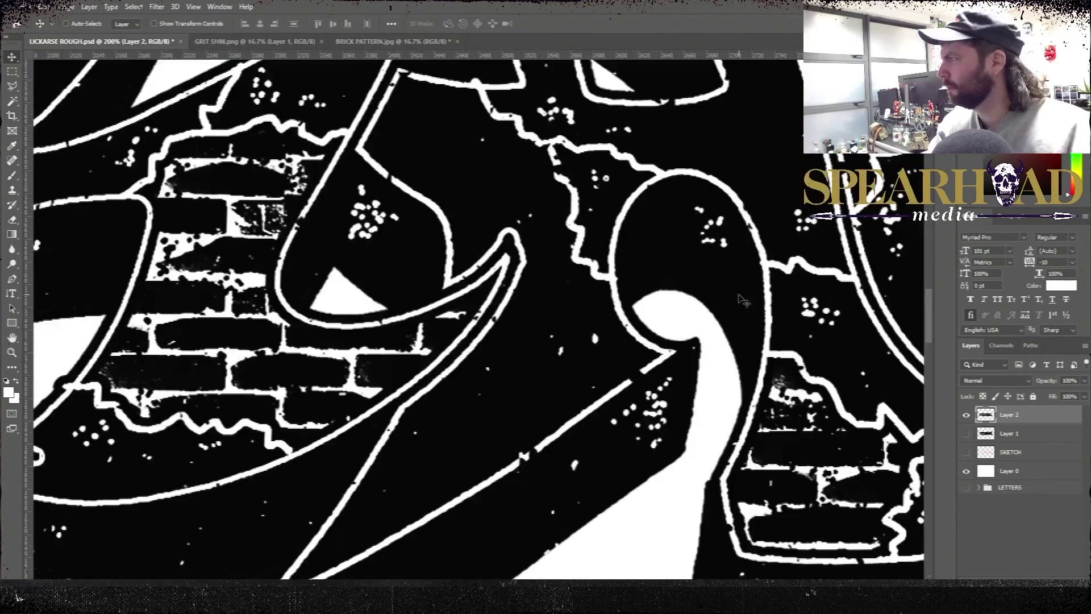
Add a new layer for a signature in the white area below the E and set the brush colour to the lettering's black
{"action": "key", "text": "ctrl+minus"}
{"action": "key", "text": "ctrl+minus"}
{"action": "key", "text": "ctrl+minus"}
{"action": "key", "text": "ctrl+minus"}
{"action": "key", "text": "ctrl+plus"}
{"action": "left_click_drag", "start_coordinate": [739, 298], "coordinate": [440, 266]}
{"action": "key", "text": "ctrl+plus"}
{"action": "key", "text": "ctrl+plus"}
{"action": "key", "text": "ctrl+plus"}
{"action": "left_click_drag", "start_coordinate": [875, 412], "coordinate": [433, 154]}
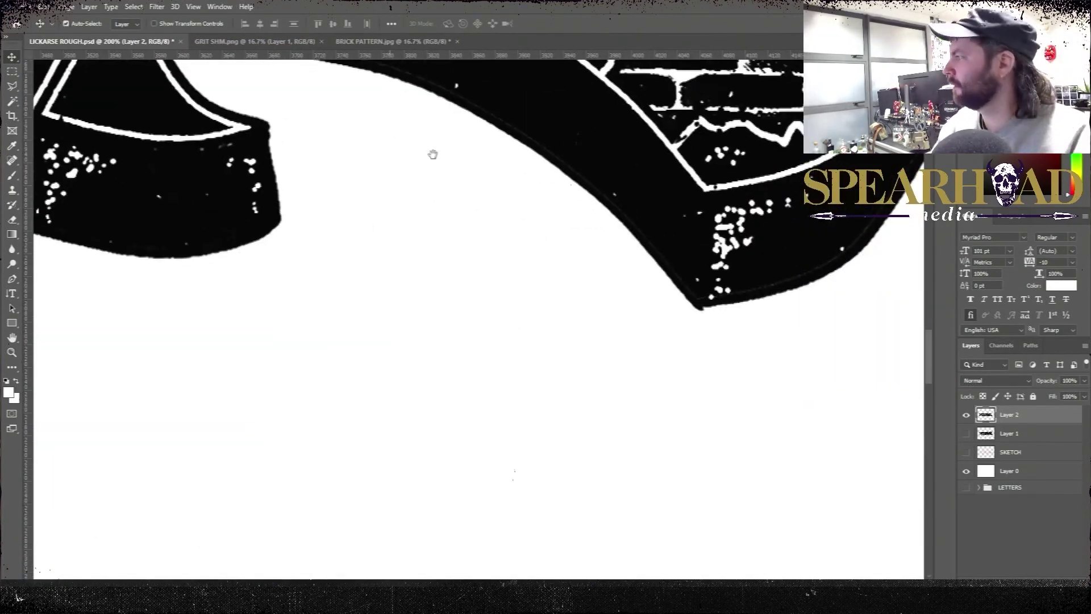
{"action": "key", "text": "ctrl+alt+shift+n"}
{"action": "key", "text": "b"}
{"action": "left_click", "coordinate": [114, 202], "text": "alt"}
Draw a handwritten black signature tag in the white space below the E
{"action": "left_click_drag", "start_coordinate": [370, 340], "coordinate": [237, 302]}
{"action": "left_click_drag", "start_coordinate": [404, 340], "coordinate": [455, 442]}
{"action": "left_click_drag", "start_coordinate": [449, 325], "coordinate": [491, 443]}
{"action": "left_click_drag", "start_coordinate": [384, 410], "coordinate": [494, 347]}
{"action": "left_click_drag", "start_coordinate": [455, 388], "coordinate": [585, 482]}
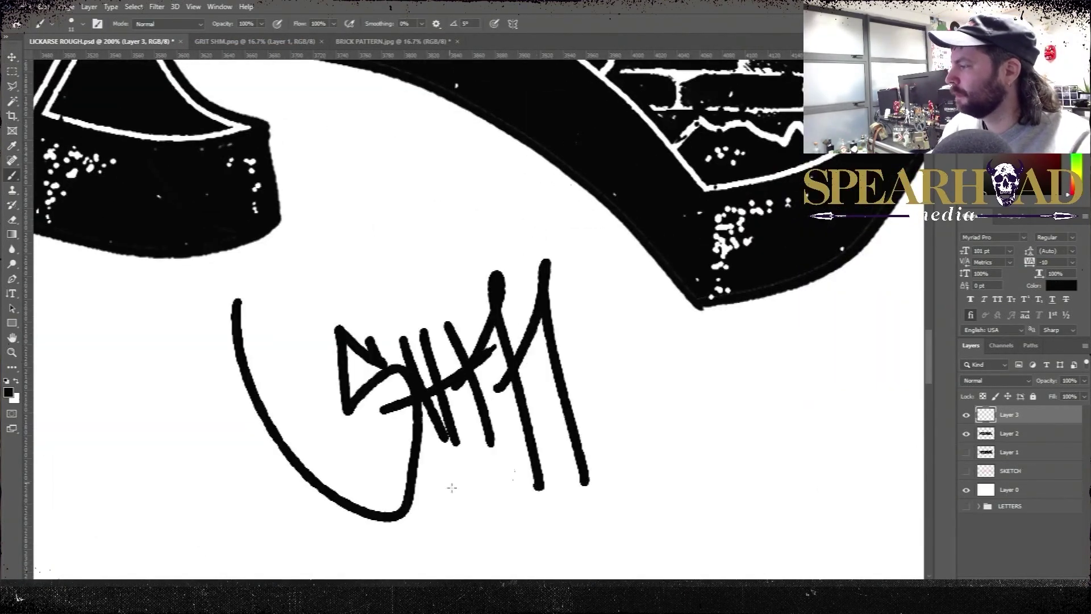
Finish the signature tag with a sweeping curve on its right side and a halo loop above the letters
{"action": "left_click_drag", "start_coordinate": [452, 487], "coordinate": [414, 360]}
{"action": "left_click_drag", "start_coordinate": [394, 346], "coordinate": [604, 220]}
{"action": "left_click", "coordinate": [606, 250]}
{"action": "left_click_drag", "start_coordinate": [337, 170], "coordinate": [341, 172]}
Scale the signature down and move it into the white notch on the E's right side
{"action": "key", "text": "ctrl+minus"}
{"action": "key", "text": "ctrl+minus"}
{"action": "key", "text": "ctrl+minus"}
{"action": "key", "text": "ctrl+t"}
{"action": "left_click_drag", "start_coordinate": [404, 387], "coordinate": [487, 331]}
{"action": "mouse_move", "coordinate": [518, 310]}
{"action": "left_mouse_down"}
{"action": "mouse_move", "coordinate": [551, 182]}
{"action": "mouse_move", "coordinate": [589, 150]}
{"action": "left_mouse_up"}
{"action": "left_click_drag", "start_coordinate": [598, 140], "coordinate": [604, 147]}
{"action": "key", "text": "Return"}
Enlarge the signature to 127.73% and position it between the arms of the E
{"action": "left_click_drag", "start_coordinate": [528, 216], "coordinate": [788, 282]}
{"action": "key", "text": "ctrl+minus"}
{"action": "key", "text": "ctrl+t"}
{"action": "left_click_drag", "start_coordinate": [810, 243], "coordinate": [806, 234]}
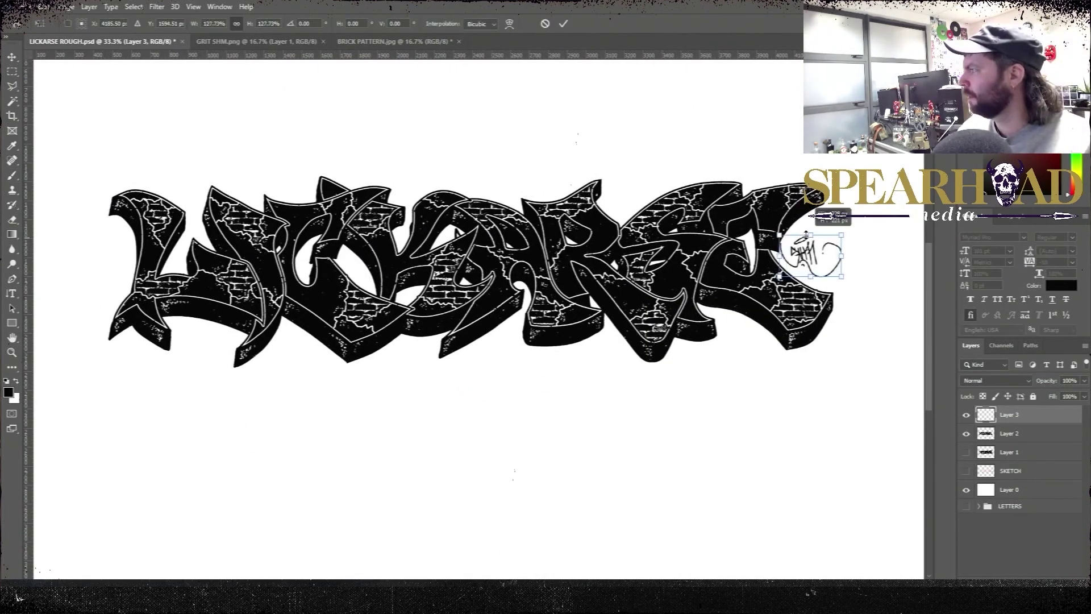
{"action": "key", "text": "Return"}
{"action": "left_click", "coordinate": [89, 7]}
{"action": "left_click", "coordinate": [239, 129]}
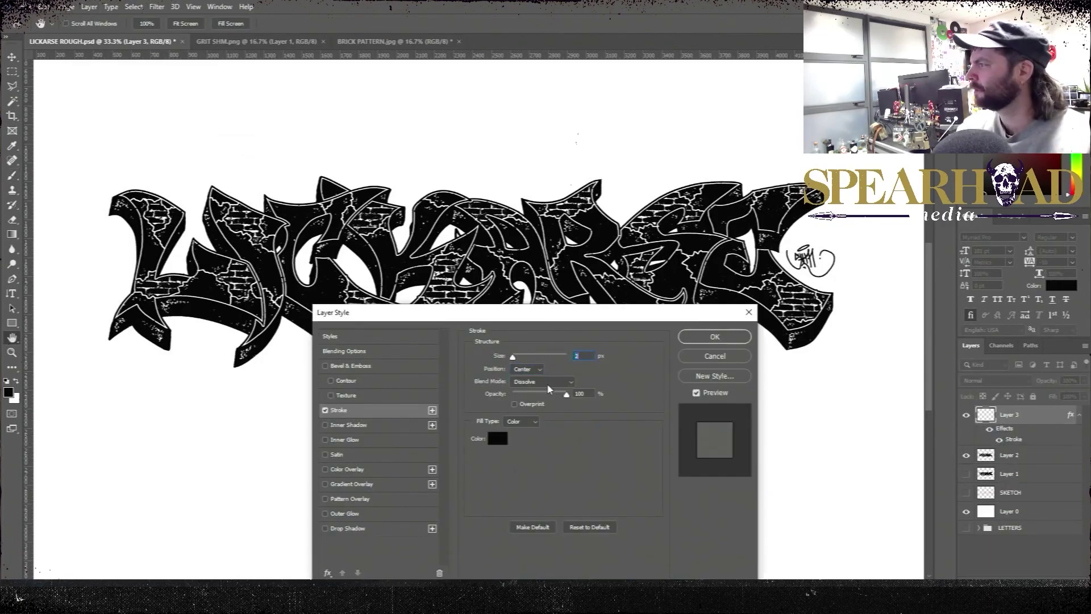
{"action": "key", "text": "Escape"}
Duplicate the signature layer and give the copy a white Stroke layer style
{"action": "key", "text": "ctrl+j"}
{"action": "key", "text": "b"}
{"action": "left_click", "coordinate": [89, 7]}
{"action": "mouse_move", "coordinate": [142, 118]}
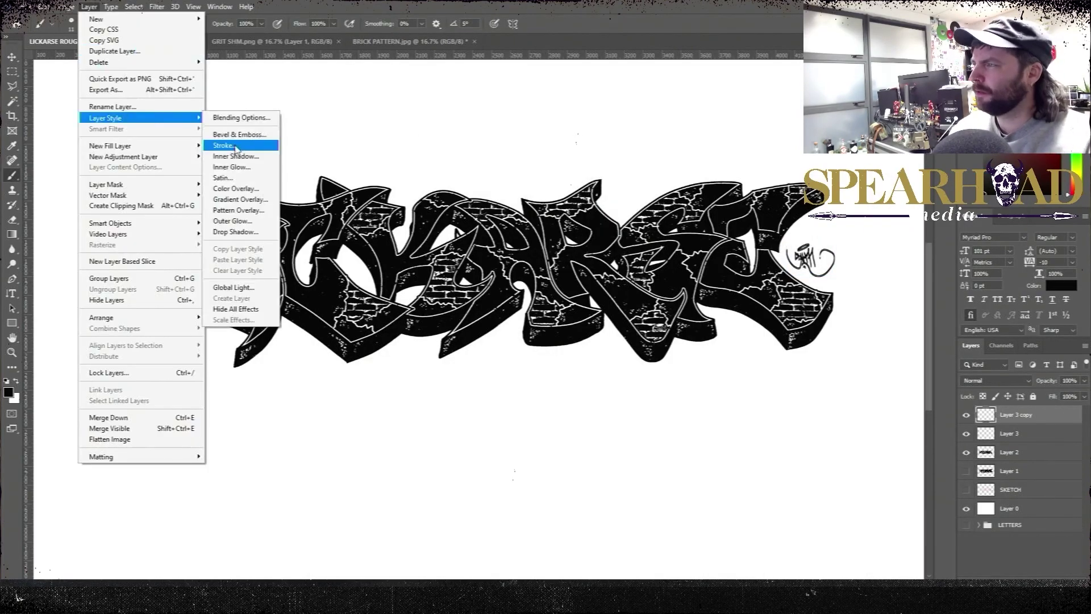
{"action": "left_click", "coordinate": [235, 146]}
{"action": "left_click", "coordinate": [497, 439]}
{"action": "left_click", "coordinate": [397, 138]}
{"action": "left_click", "coordinate": [653, 133]}
{"action": "left_click", "coordinate": [715, 336]}
Add a black Stroke layer style to the original signature layer beneath the copy
{"action": "left_click", "coordinate": [1012, 454]}
{"action": "left_click", "coordinate": [89, 6]}
{"action": "left_click", "coordinate": [235, 147]}
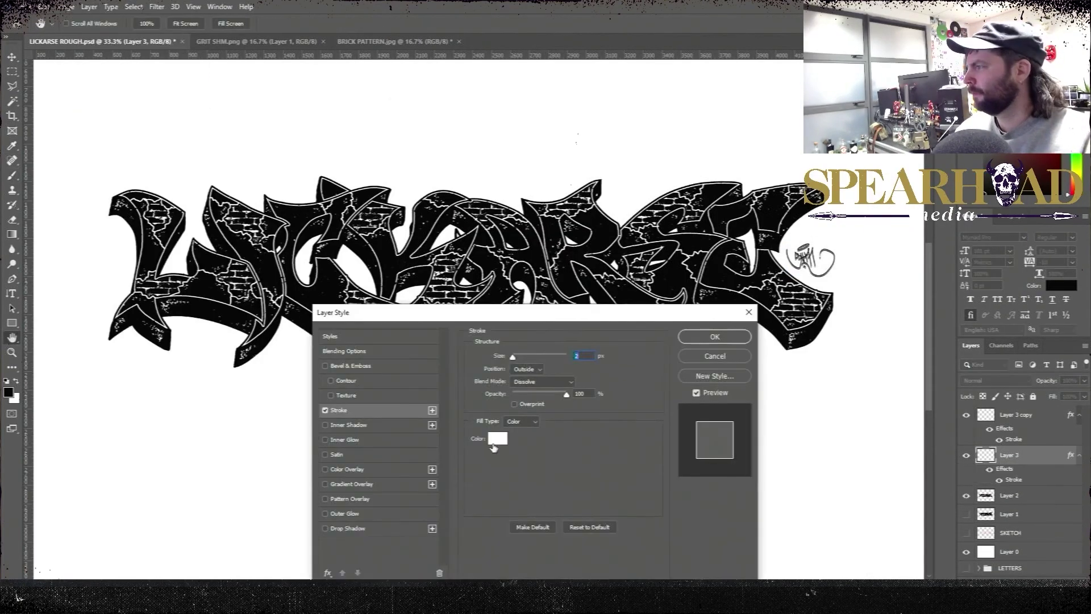
{"action": "left_click", "coordinate": [494, 443]}
{"action": "left_click", "coordinate": [398, 270]}
{"action": "left_click", "coordinate": [653, 133]}
{"action": "left_click", "coordinate": [715, 337]}
{"action": "key", "text": "ctrl+plus"}
{"action": "key", "text": "ctrl+plus"}
{"action": "left_click_drag", "start_coordinate": [739, 256], "coordinate": [227, 358]}
{"action": "key", "text": "ctrl+t"}
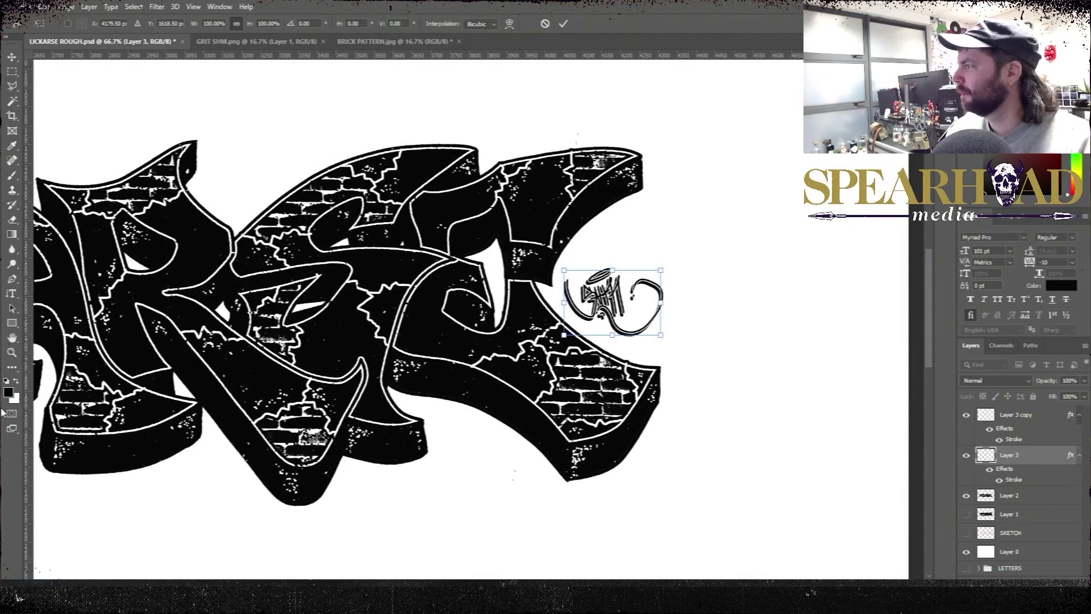
{"action": "key", "text": "Return"}
Rasterize the stroke layer styles of the two signature layers
{"action": "key", "text": "ctrl+minus"}
{"action": "key", "text": "ctrl+minus"}
{"action": "key", "text": "ctrl+minus"}
{"action": "right_click", "coordinate": [1011, 455]}
Select both signature layers with the lettering layer and enlarge them together to nearly fill the canvas width
{"action": "left_click", "coordinate": [1017, 414]}
{"action": "left_click", "coordinate": [1010, 453], "text": "shift"}
{"action": "key", "text": "ctrl+t"}
{"action": "left_click_drag", "start_coordinate": [195, 236], "coordinate": [146, 223]}
{"action": "key", "text": "Return"}
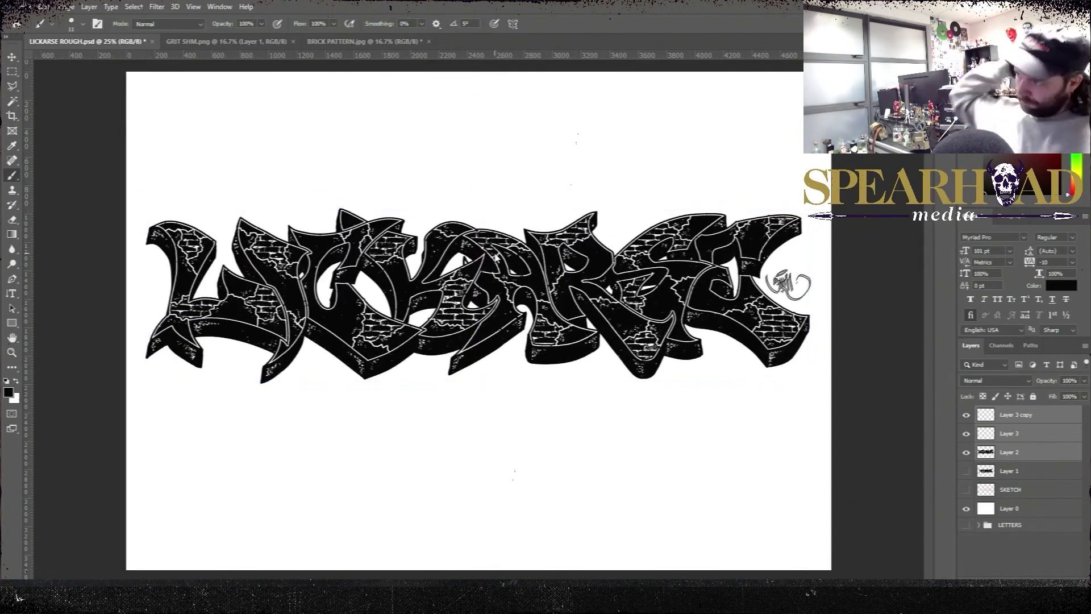